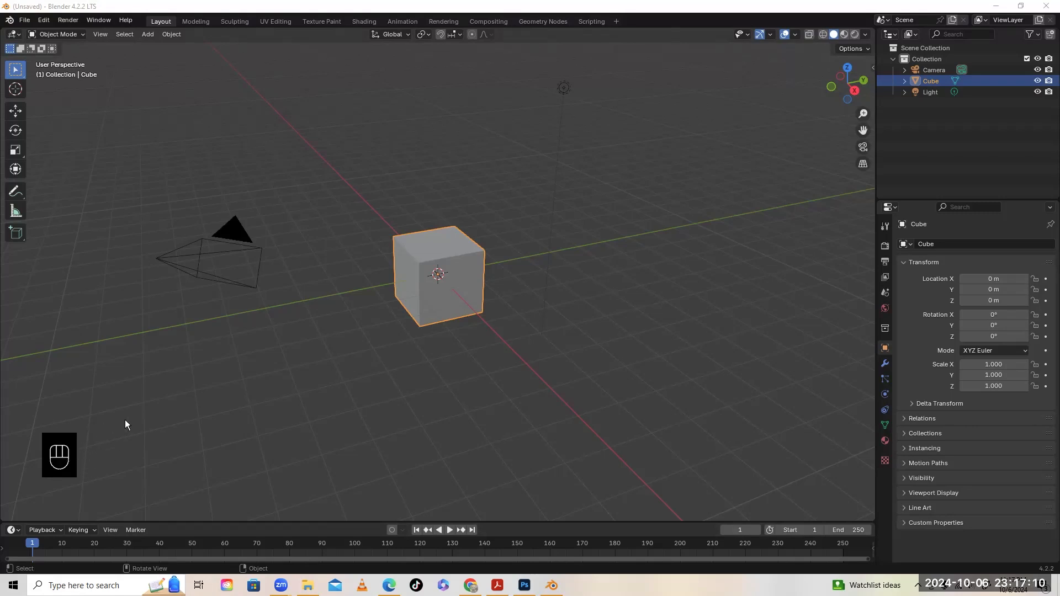
pyautogui.click(205, 413)
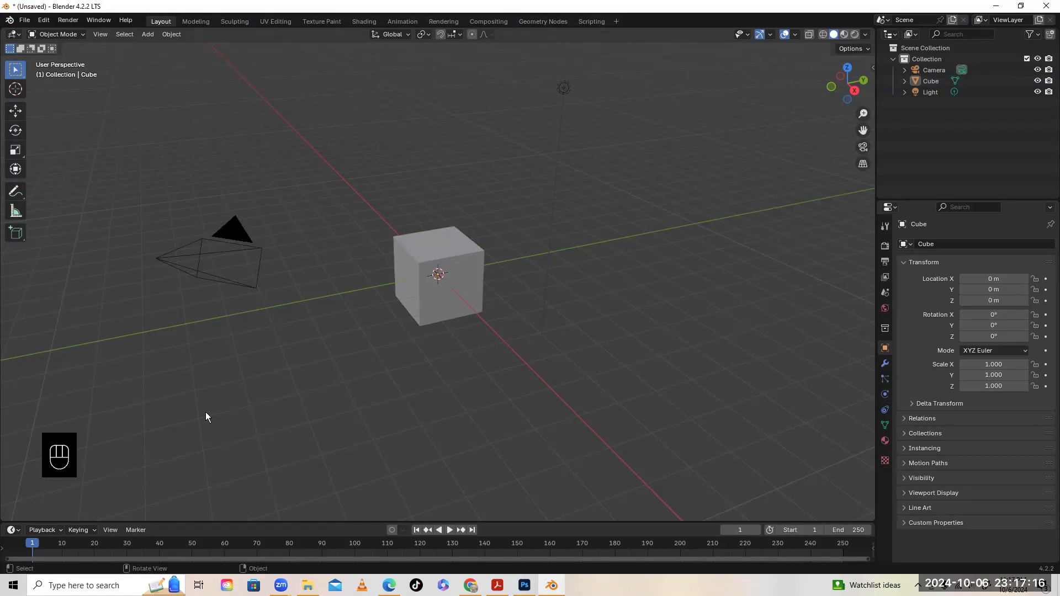
pyautogui.rightClick(206, 415)
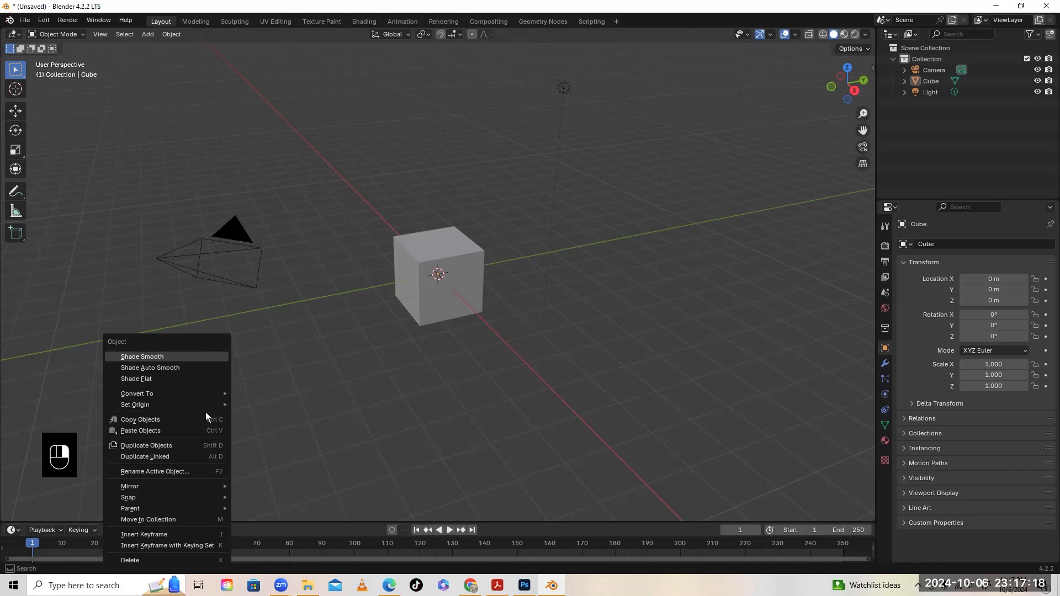
pyautogui.moveTo(231, 402)
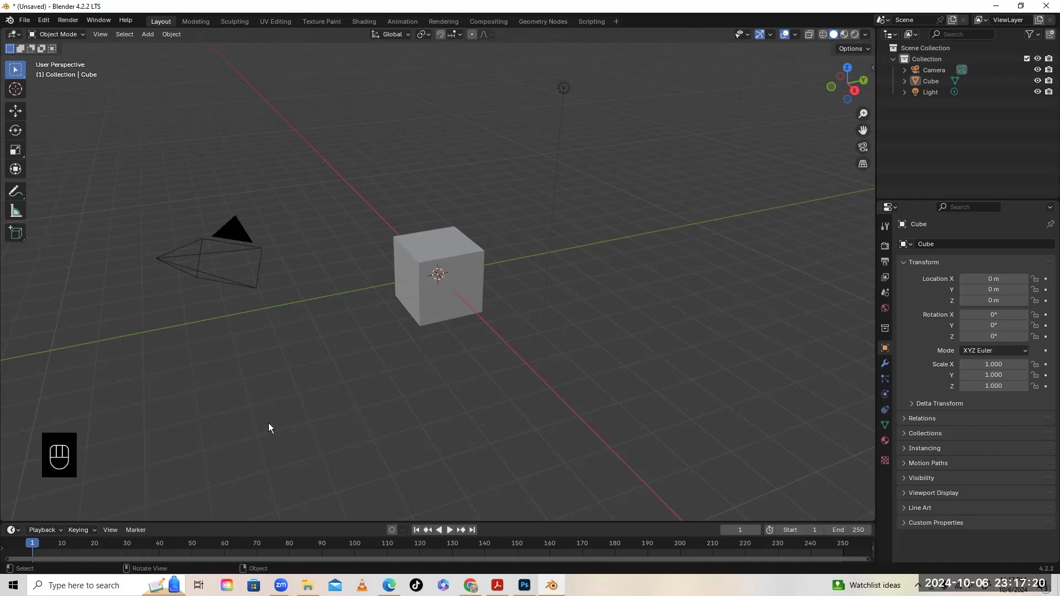
pyautogui.press('g')
pyautogui.press('r')
pyautogui.press('s')
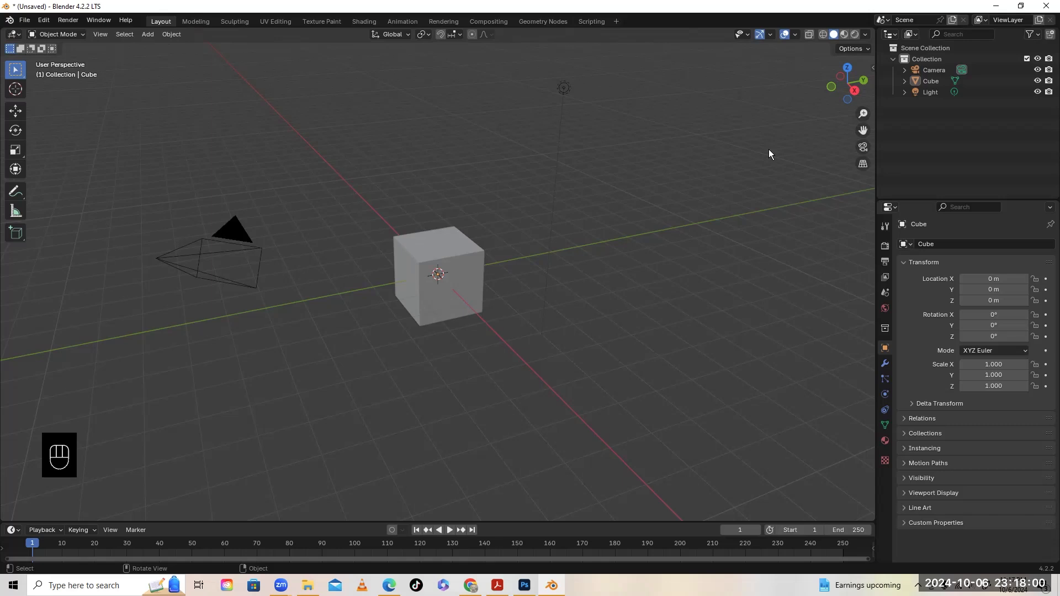
# Step: Examine the default cube from the right orthographic view, at several zoom levels, and from orbited and panned perspective angles
pyautogui.press('KP_3')
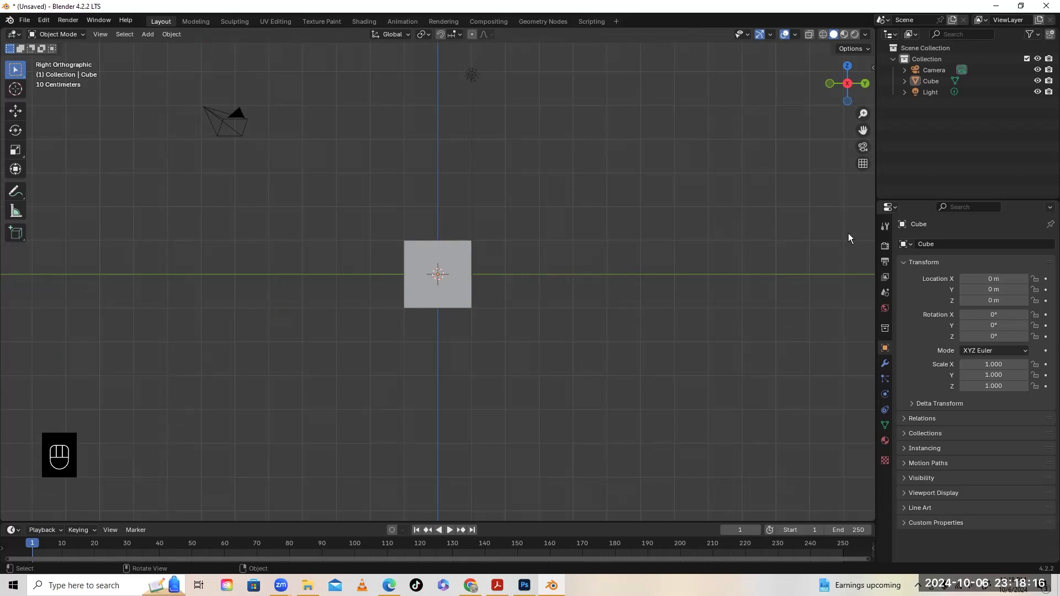
pyautogui.moveTo(713, 224); pyautogui.dragTo(756, 275, button='middle')
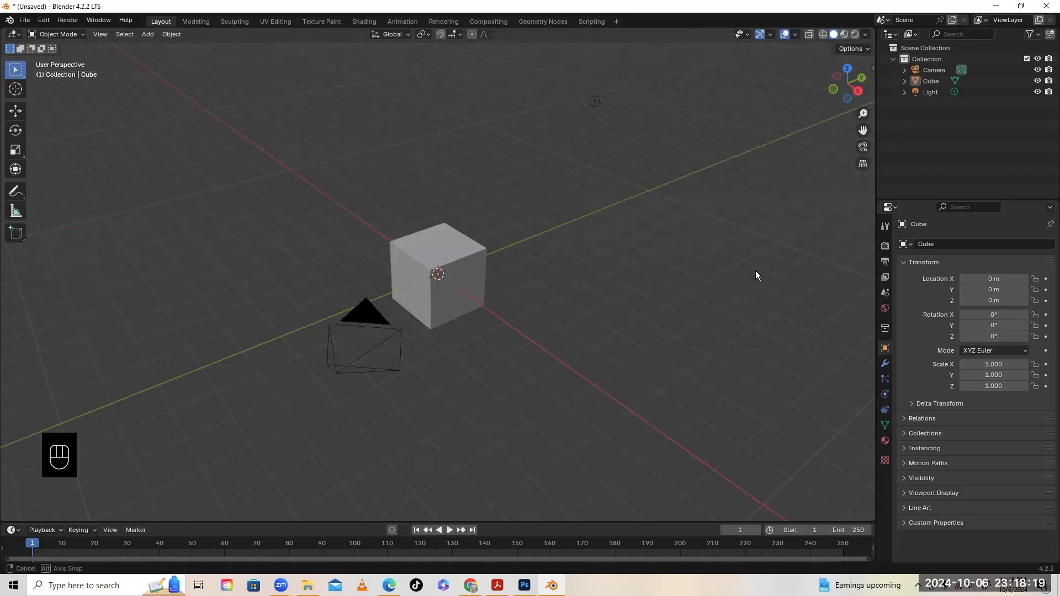
pyautogui.click(857, 92)
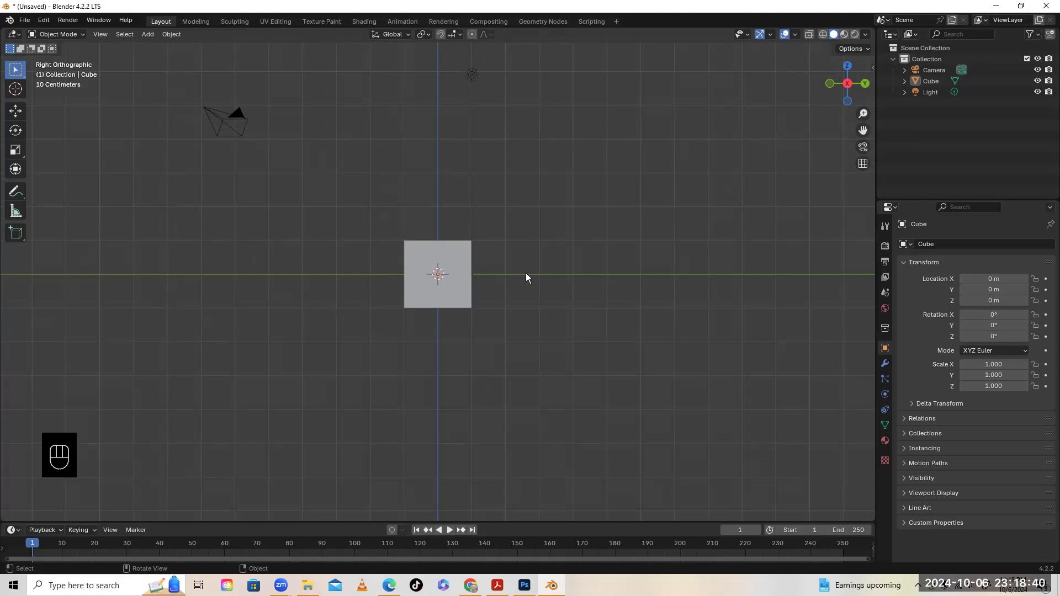
pyautogui.scroll(6, 526, 274)
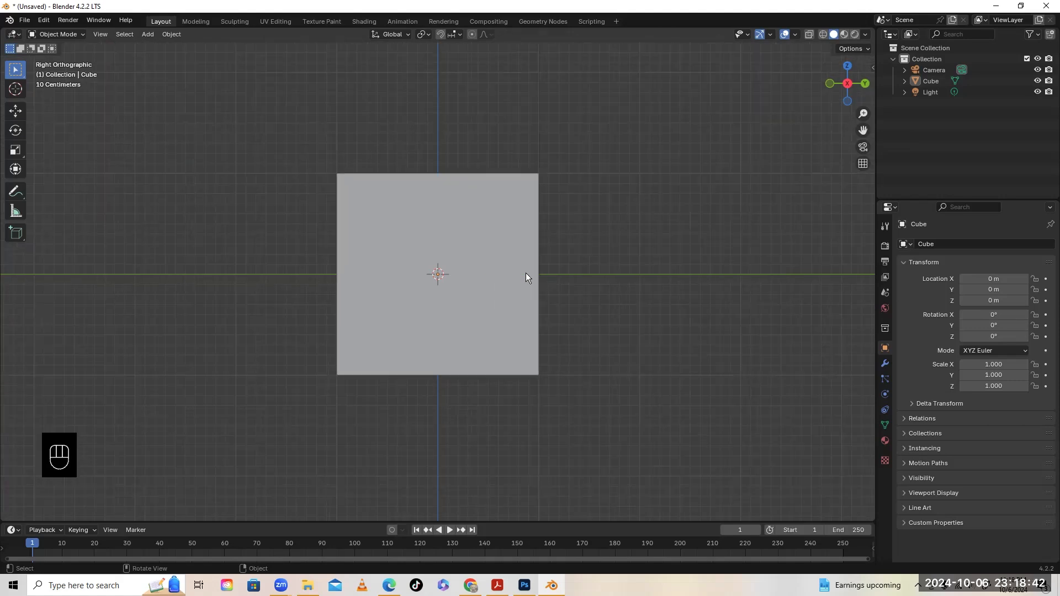
pyautogui.scroll(-7, 526, 272)
pyautogui.scroll(7, 526, 272)
pyautogui.scroll(-5, 526, 272)
pyautogui.scroll(1, 523, 274)
pyautogui.scroll(-1, 523, 275)
pyautogui.scroll(-2, 523, 275)
pyautogui.moveTo(523, 275); pyautogui.dragTo(587, 314, button='middle')
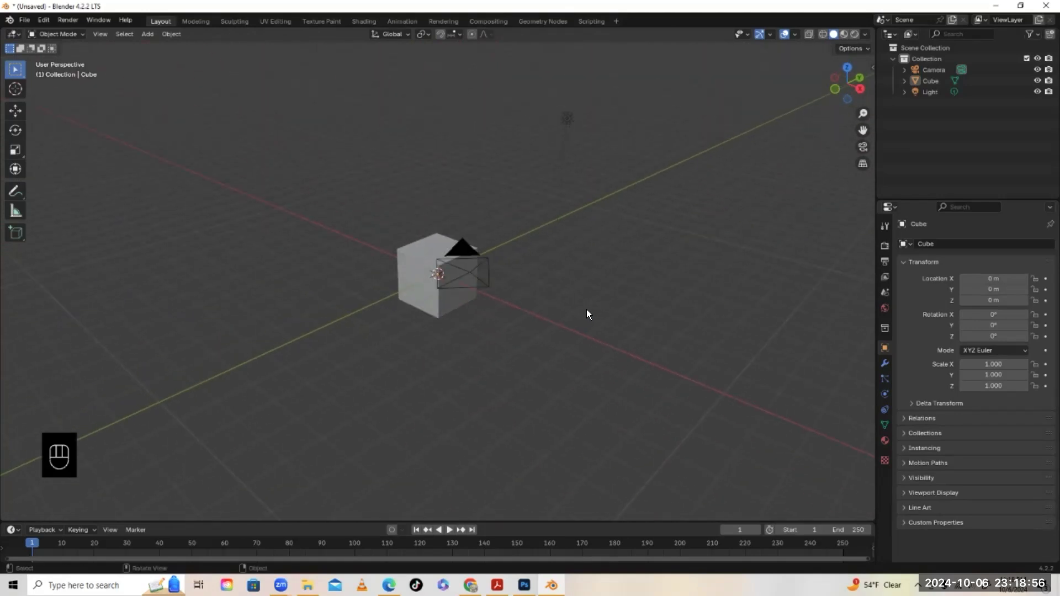
pyautogui.press('shift')
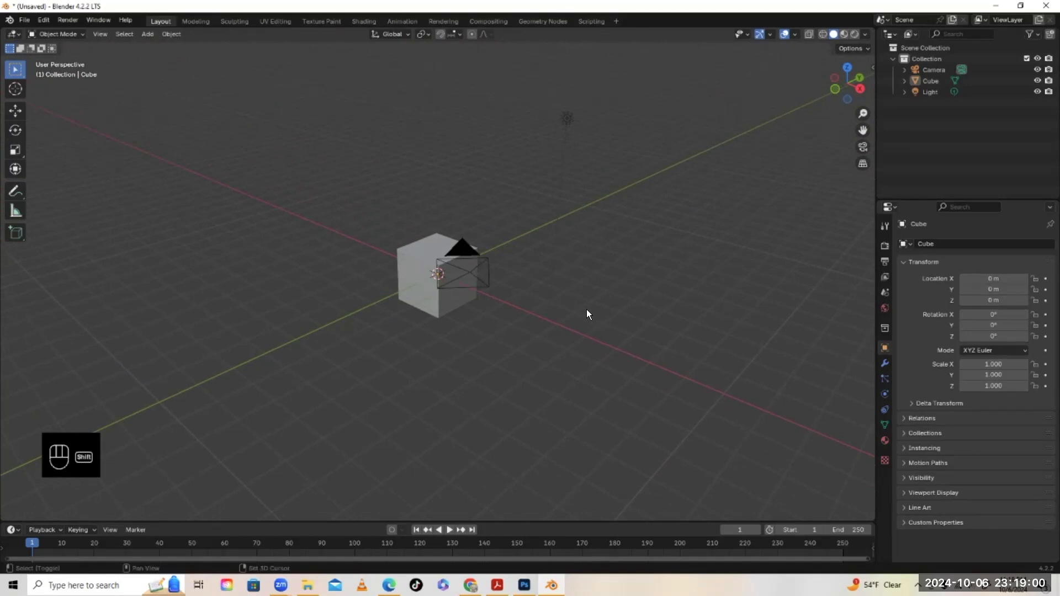
pyautogui.keyDown('shift'); pyautogui.moveTo(569, 315); pyautogui.dragTo(623, 305, button='middle'); pyautogui.keyUp('shift')
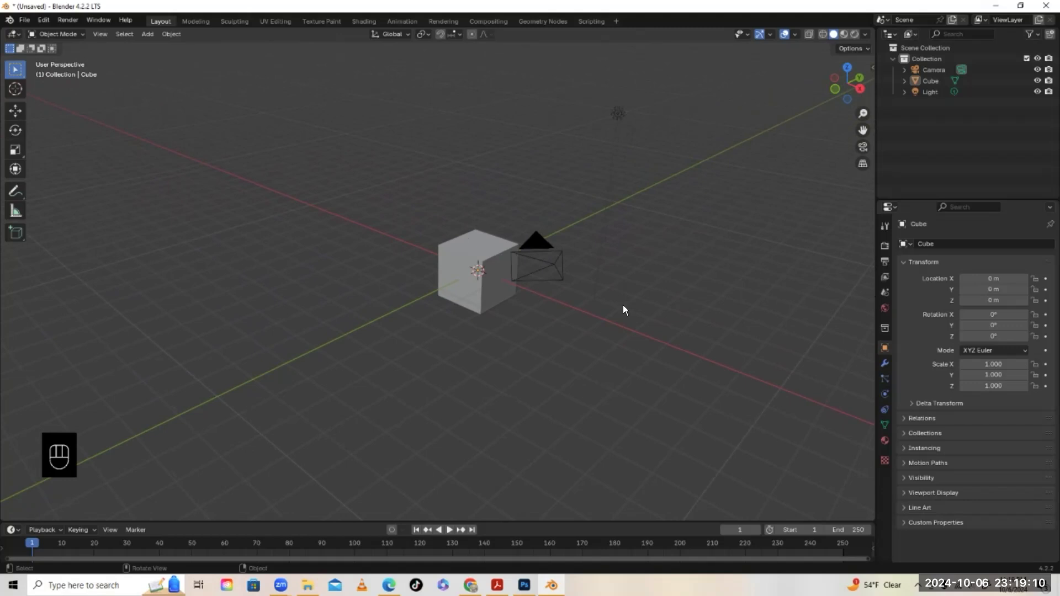
# Step: Switch to the right orthographic view and delete the default cube
pyautogui.press('KP_3')
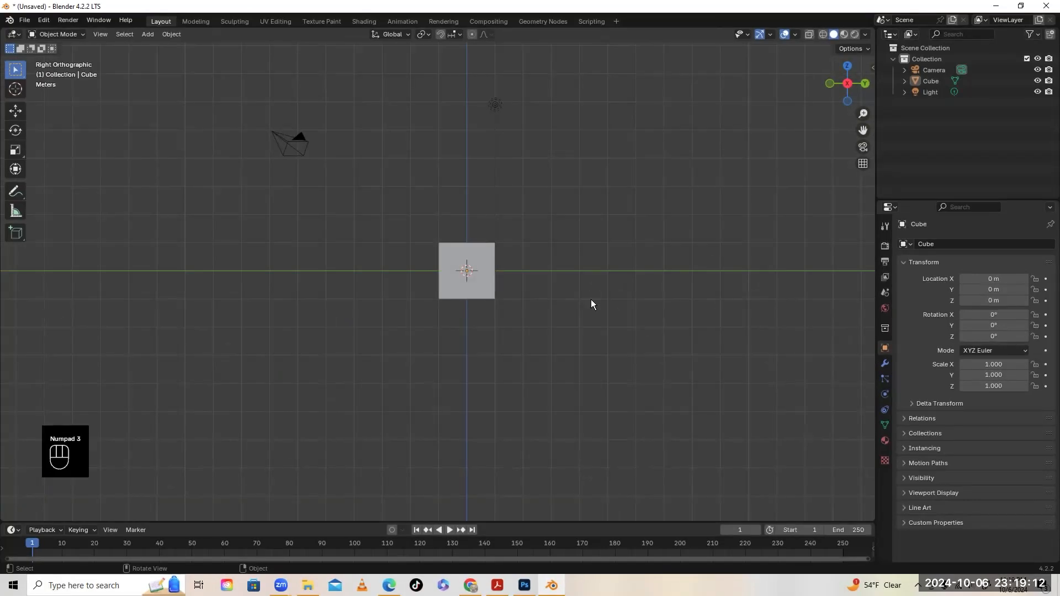
pyautogui.click(483, 277)
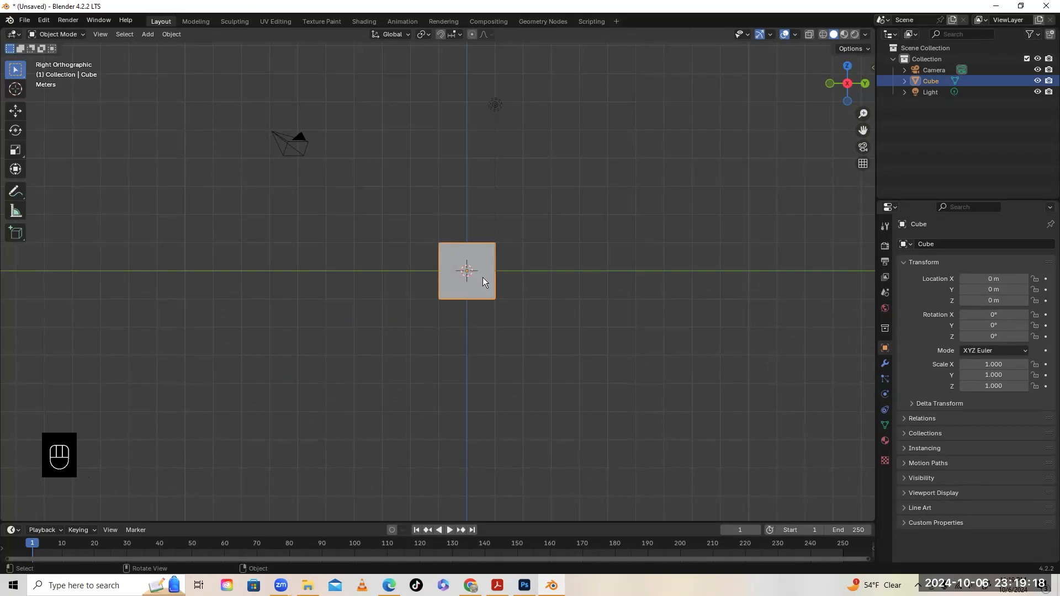
pyautogui.press('x')
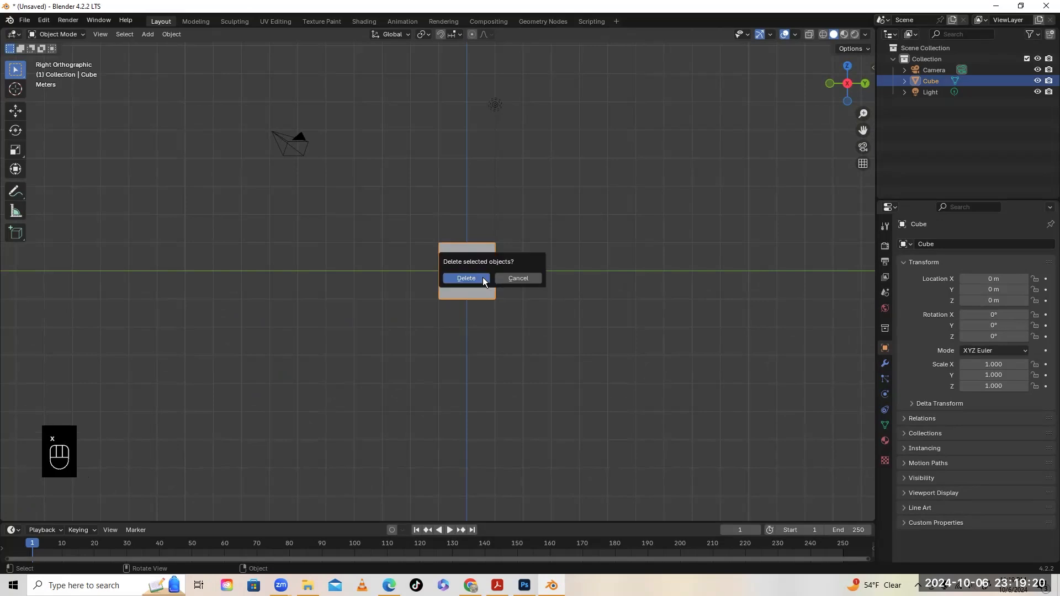
pyautogui.click(483, 277)
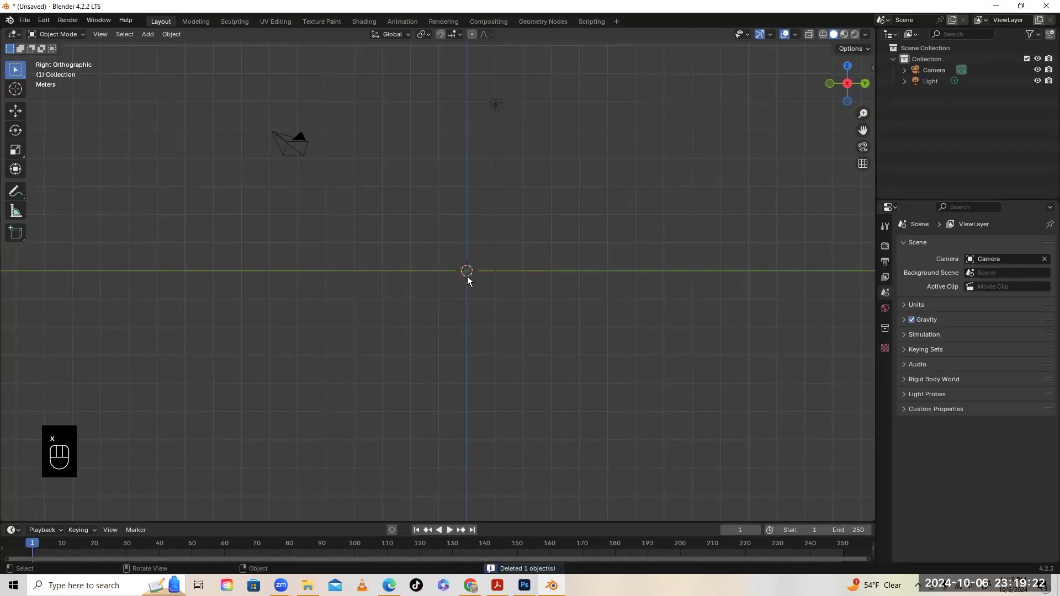
# Step: Add bird.png from the Downloads folder as a reference image, aligned to the right orthographic view
pyautogui.click(848, 86)
pyautogui.click(847, 84)
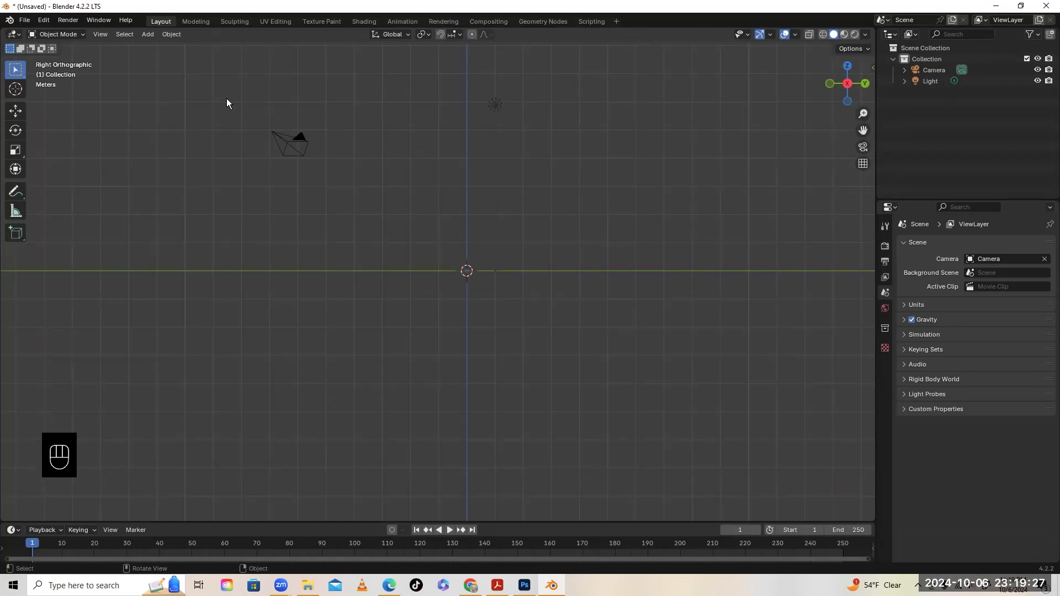
pyautogui.click(146, 34)
pyautogui.moveTo(170, 165)
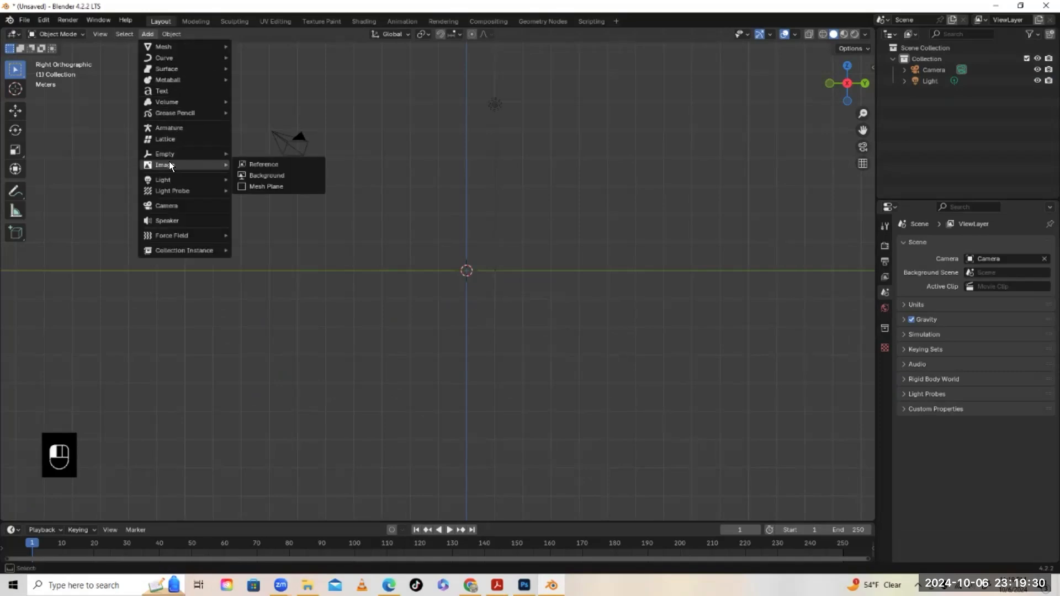
pyautogui.click(258, 165)
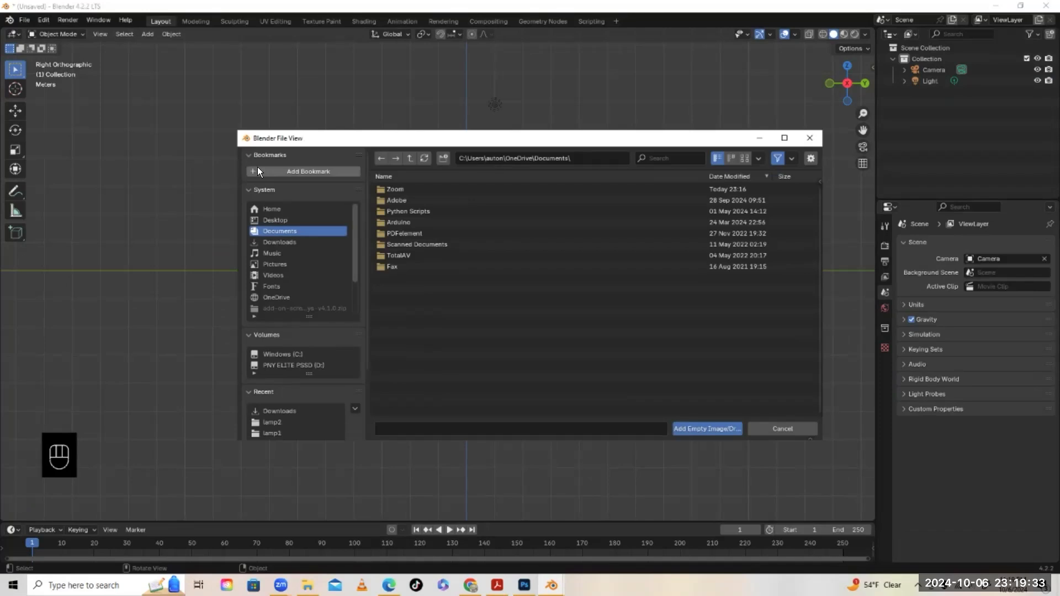
pyautogui.click(280, 243)
pyautogui.click(411, 189)
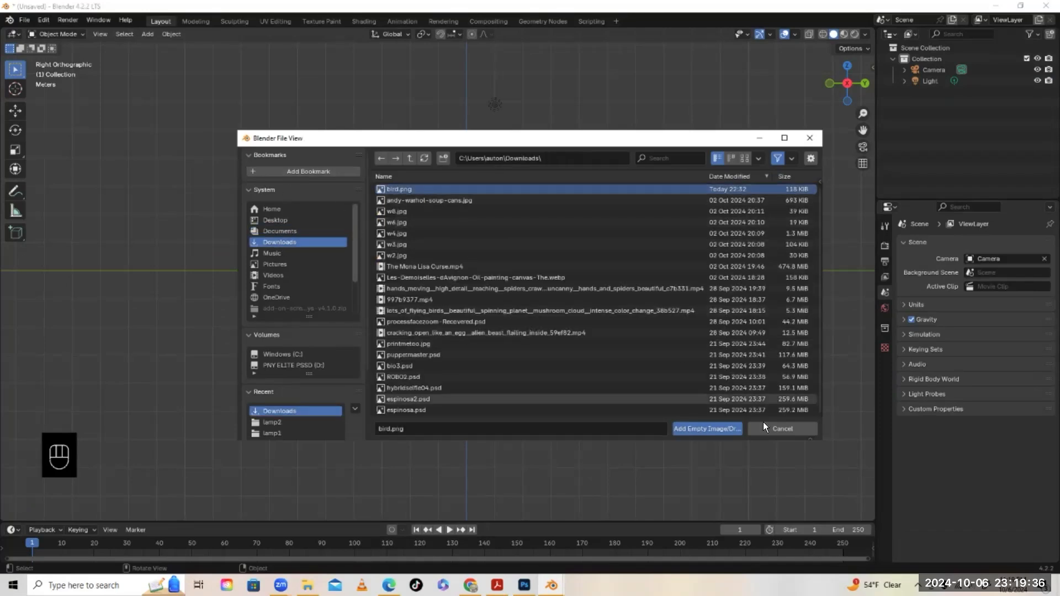
pyautogui.click(713, 430)
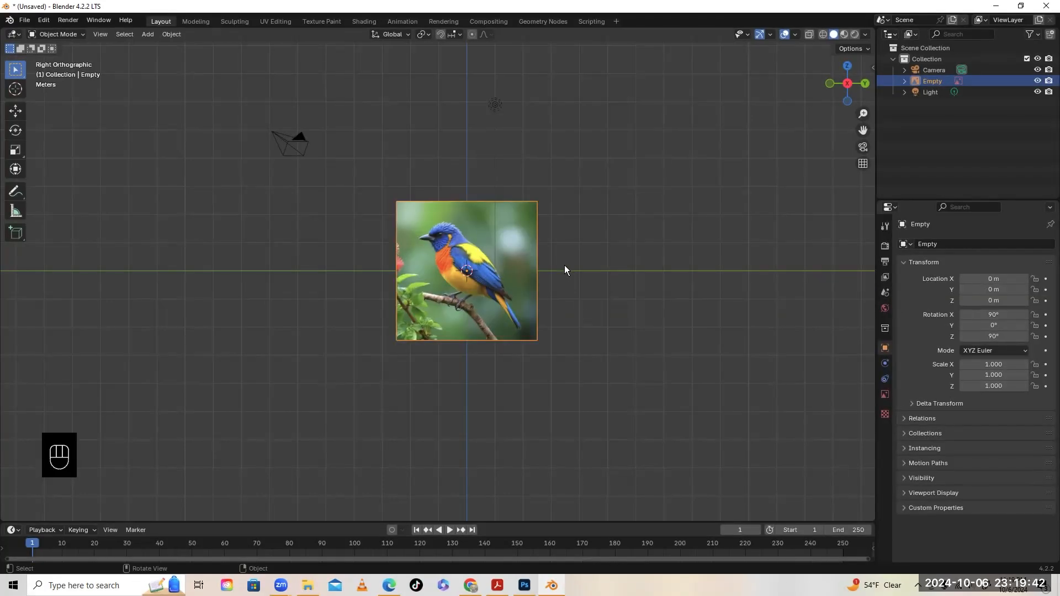
# Step: Deselect the bird reference image and add a cube mesh at the scene origin
pyautogui.scroll(2, 565, 265)
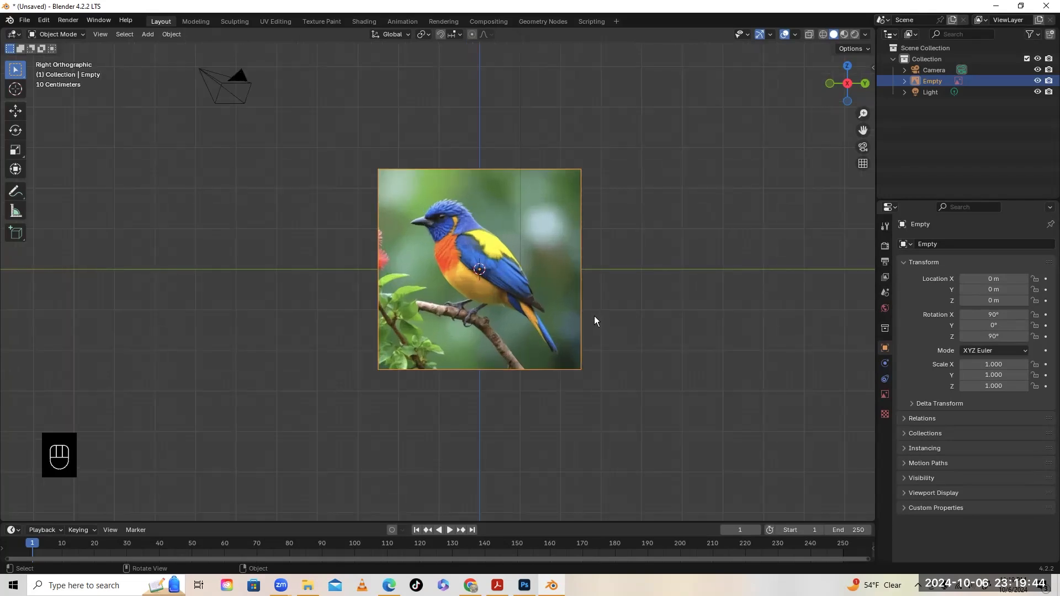
pyautogui.scroll(1, 571, 302)
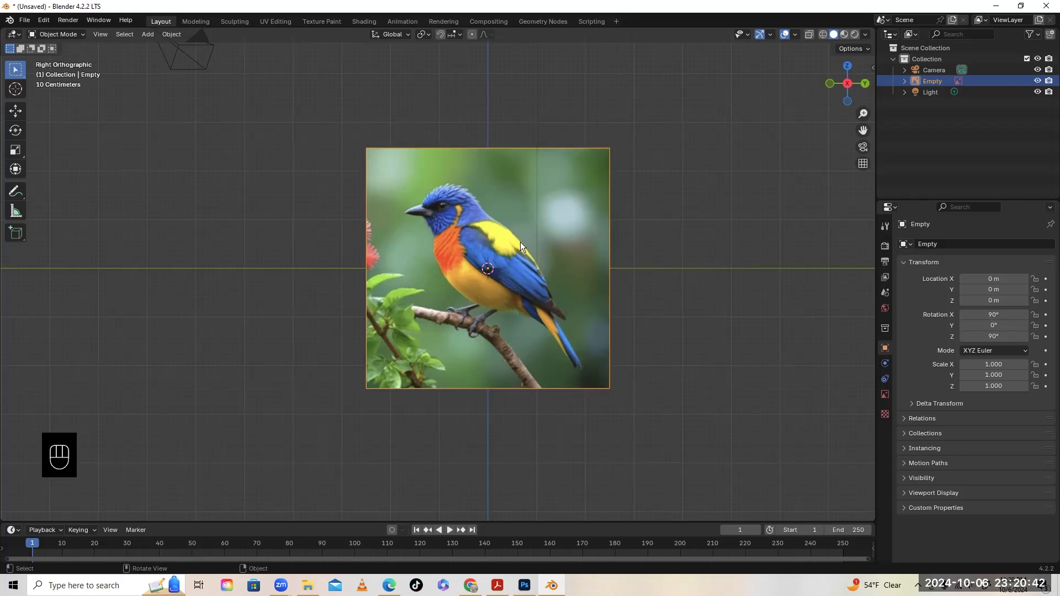
pyautogui.click(328, 219)
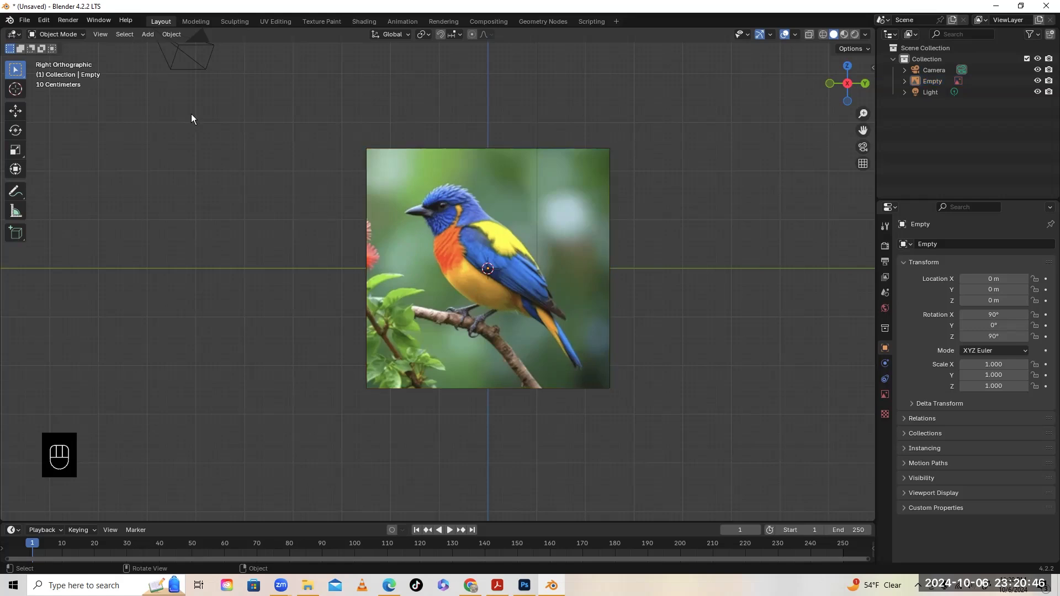
pyautogui.click(149, 34)
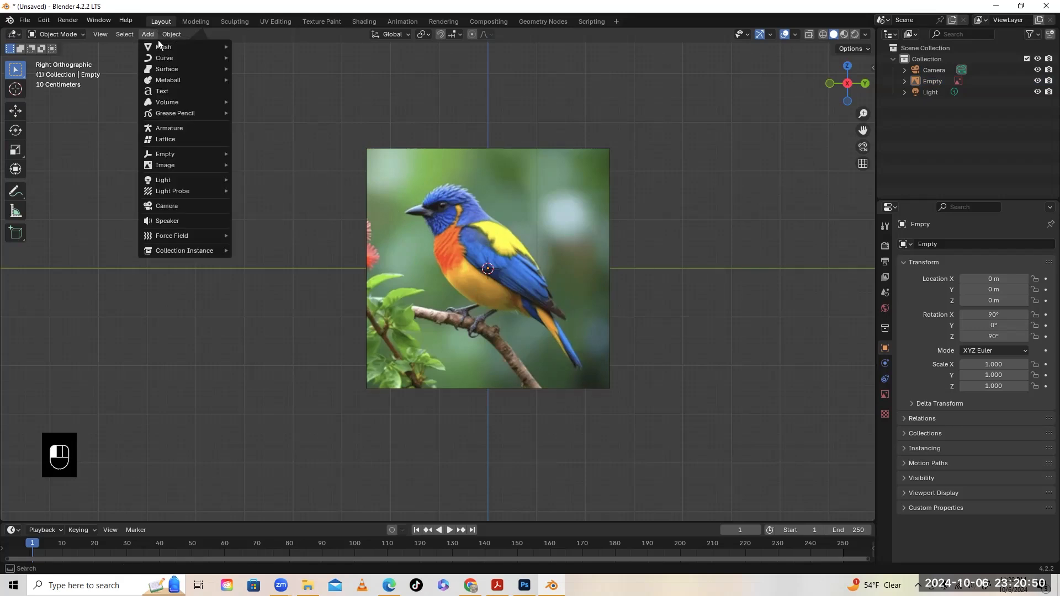
pyautogui.moveTo(161, 46)
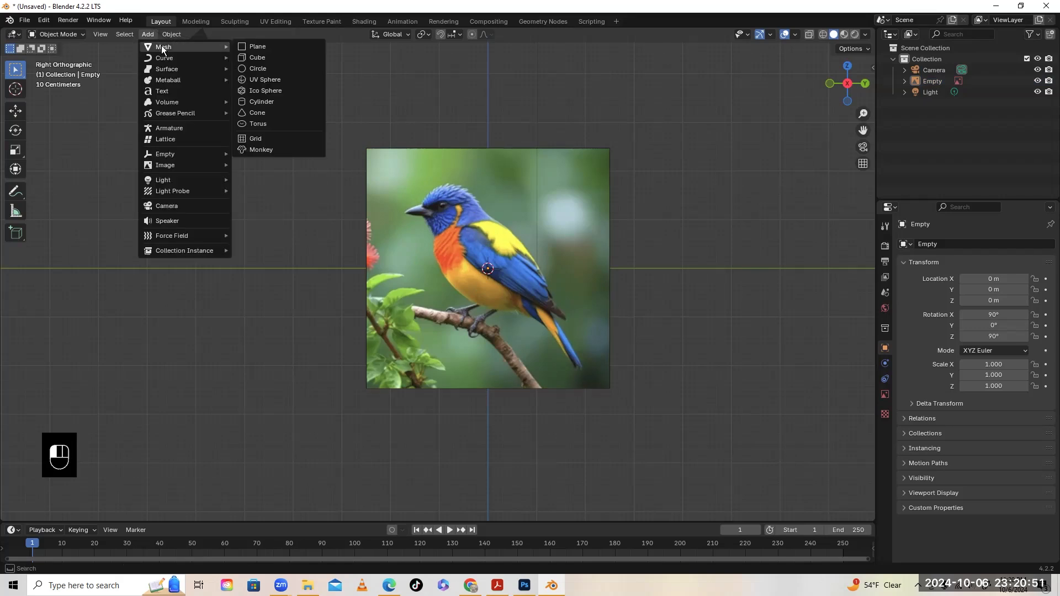
pyautogui.click(255, 58)
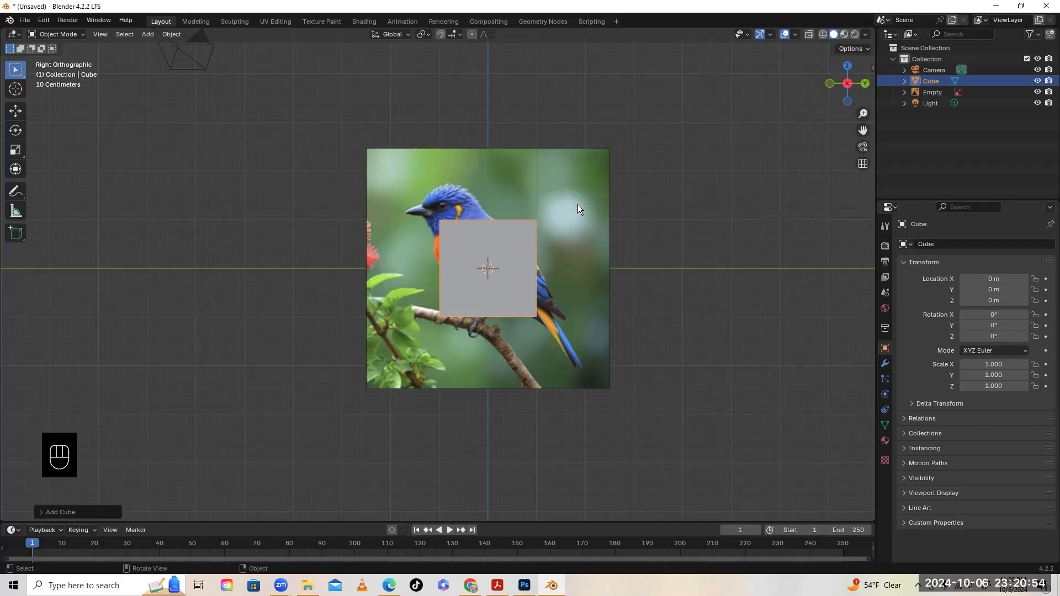
# Step: Inspect how the cube sits across the bird reference image from the top, right and angled perspective views
pyautogui.moveTo(575, 198); pyautogui.dragTo(486, 300, button='middle')
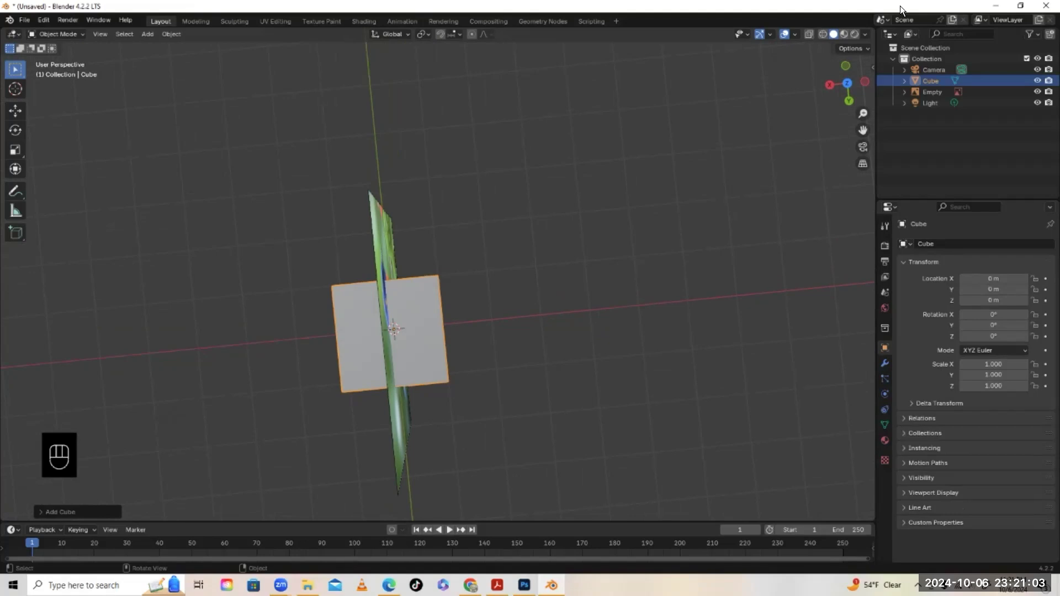
pyautogui.click(845, 83)
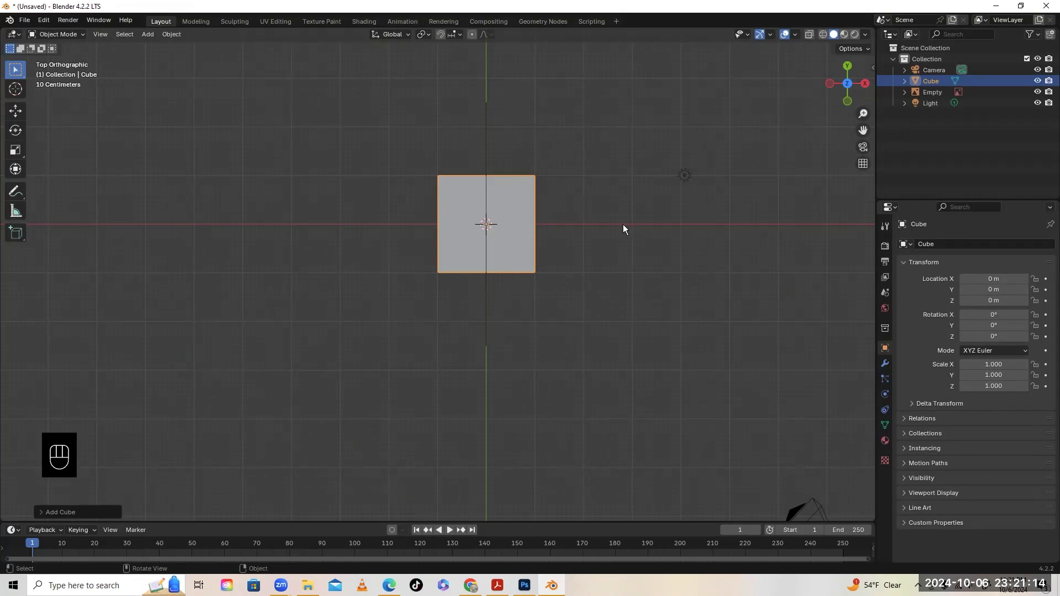
pyautogui.moveTo(532, 159); pyautogui.dragTo(469, 86, button='middle')
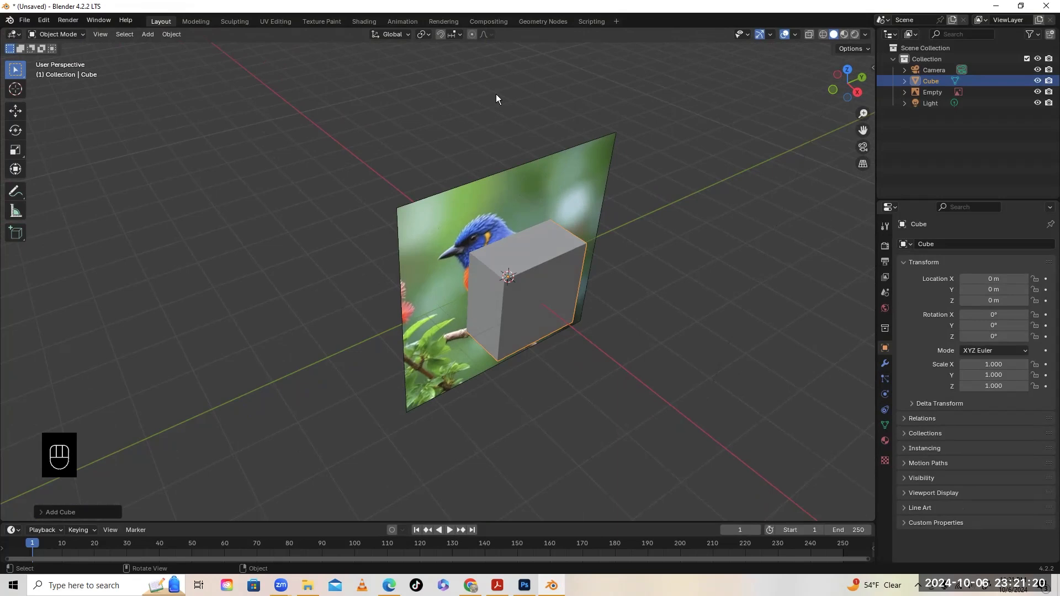
pyautogui.press('KP_3')
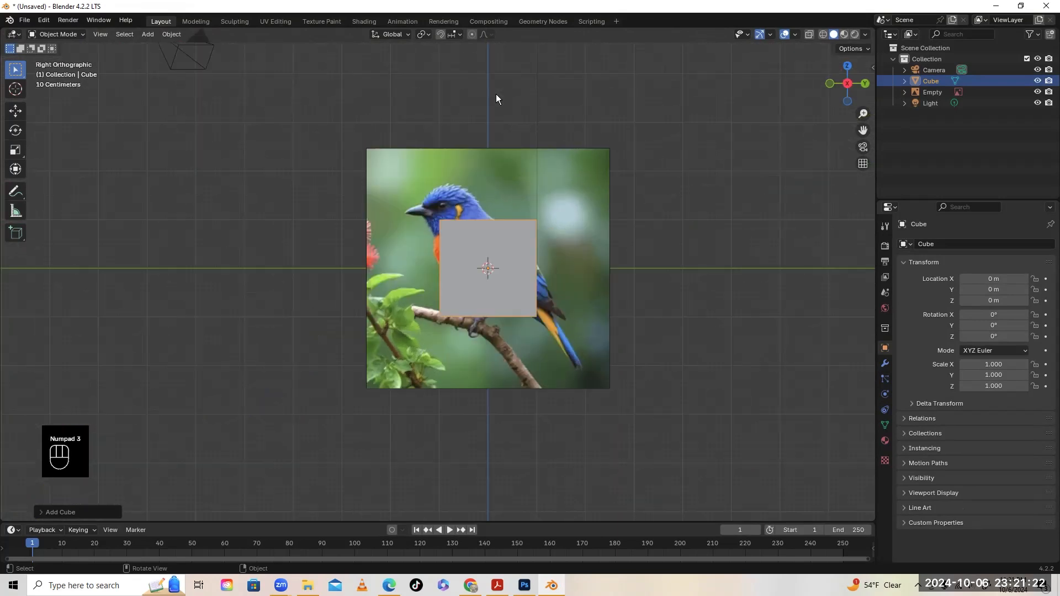
pyautogui.moveTo(561, 176); pyautogui.dragTo(488, 301, button='middle')
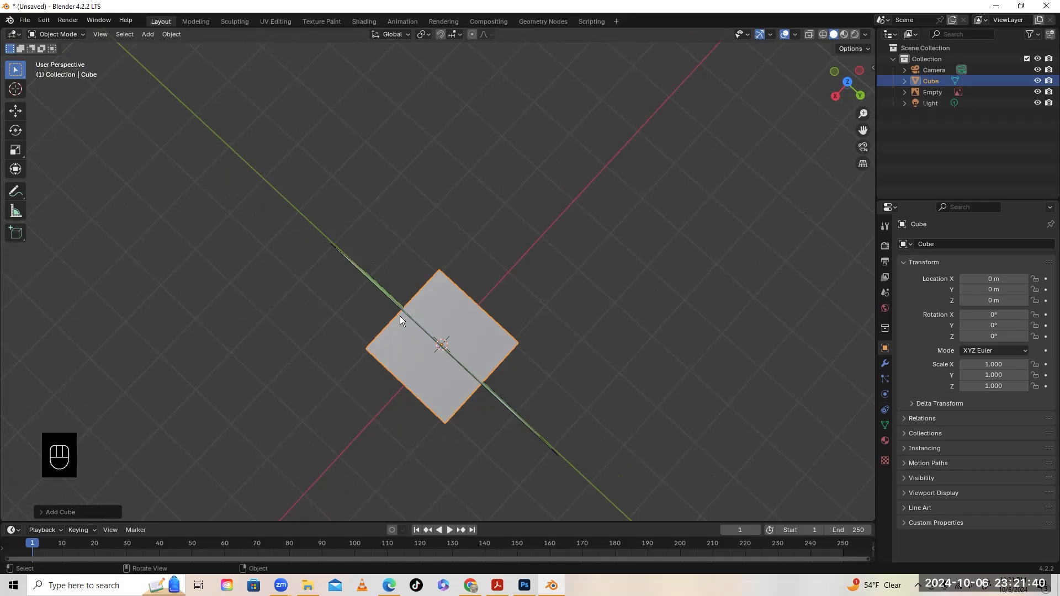
pyautogui.press('KP_3')
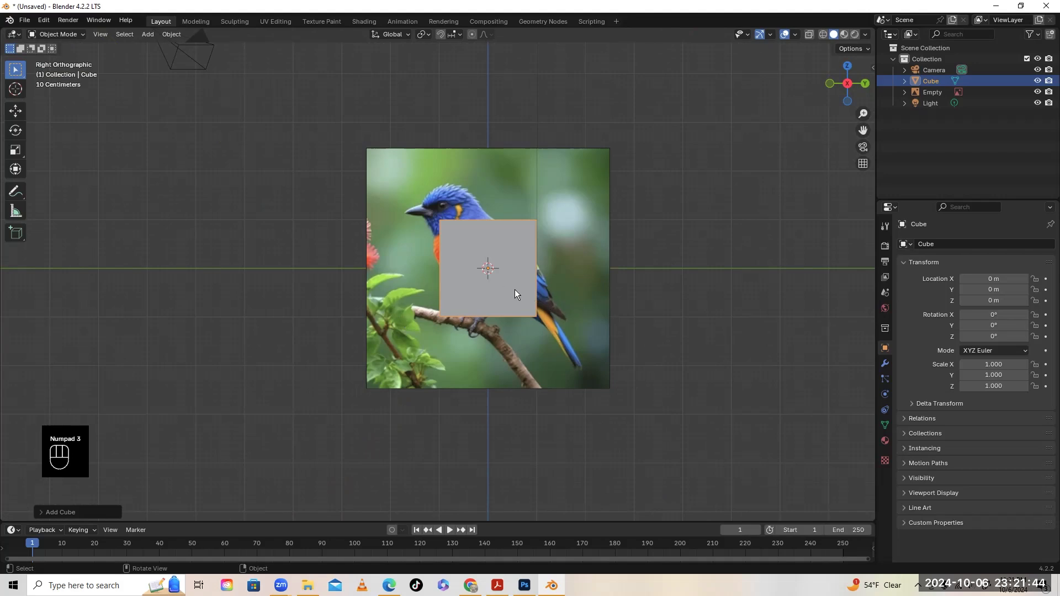
pyautogui.moveTo(467, 246); pyautogui.dragTo(550, 253, button='middle')
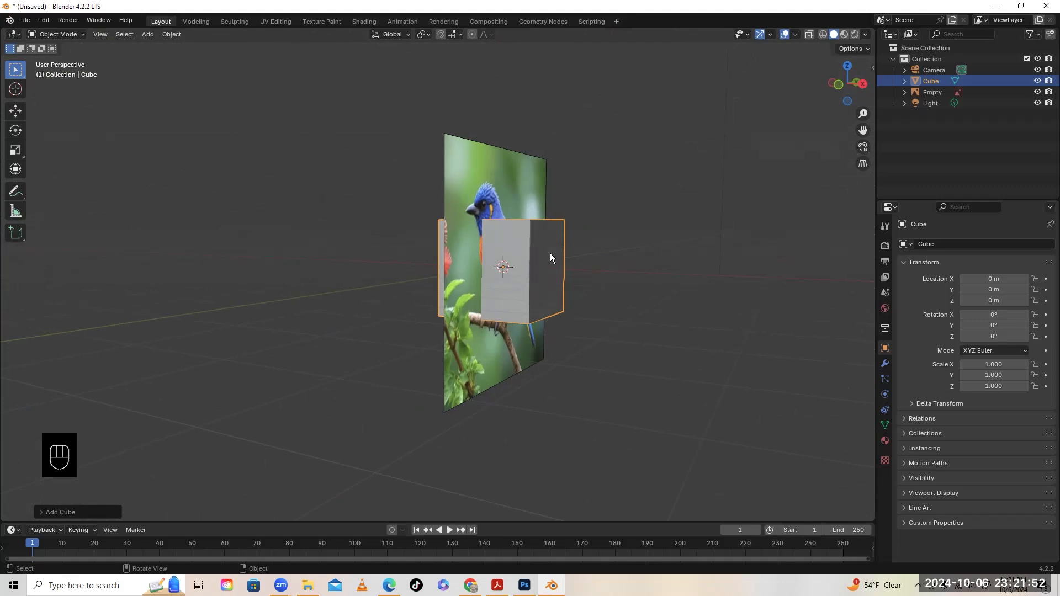
# Step: Return to the right orthographic view and enter Edit Mode on the cube
pyautogui.click(862, 84)
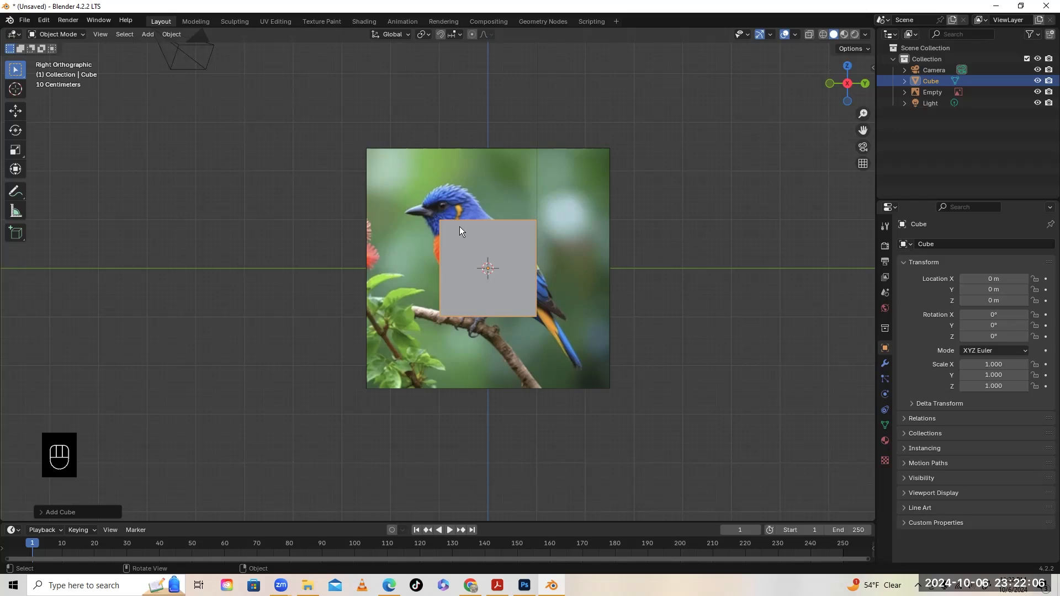
pyautogui.press('Tab')
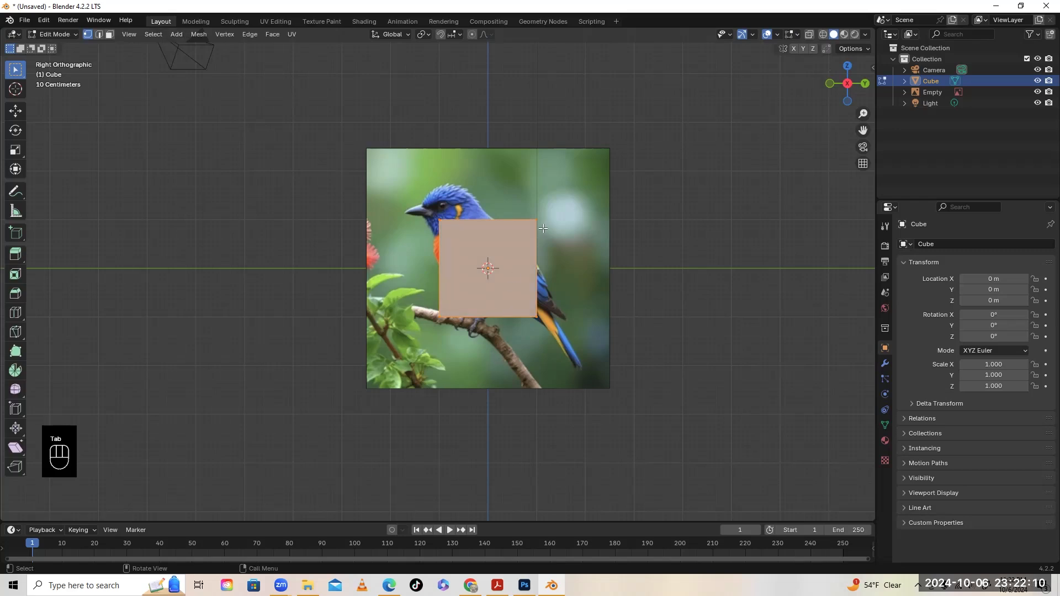
# Step: Rotate the whole cube about -38° to follow the bird's slanted body and select its upper face in face select mode
pyautogui.press('r')
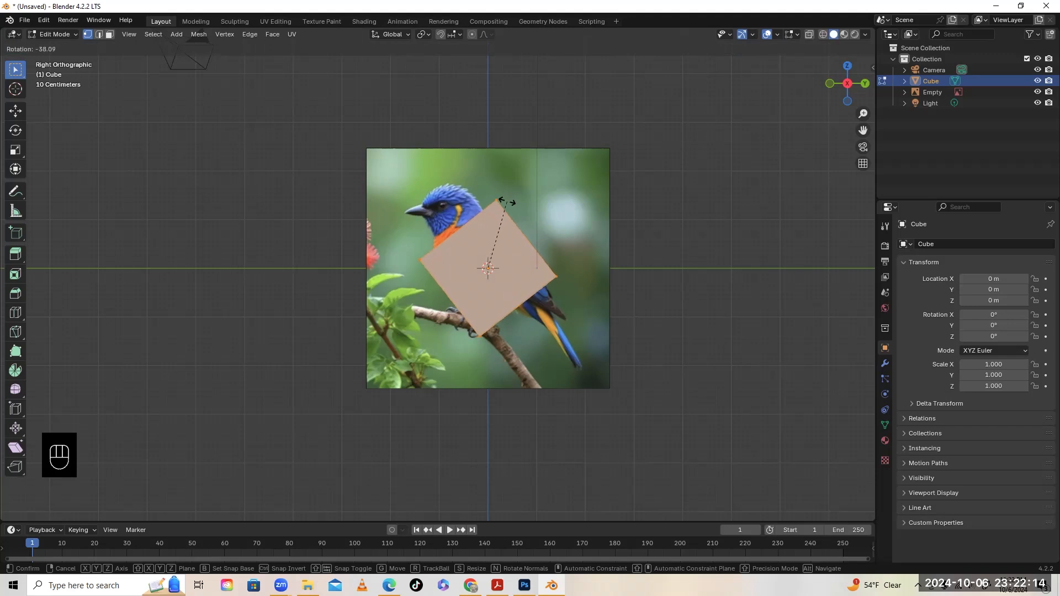
pyautogui.click(505, 200)
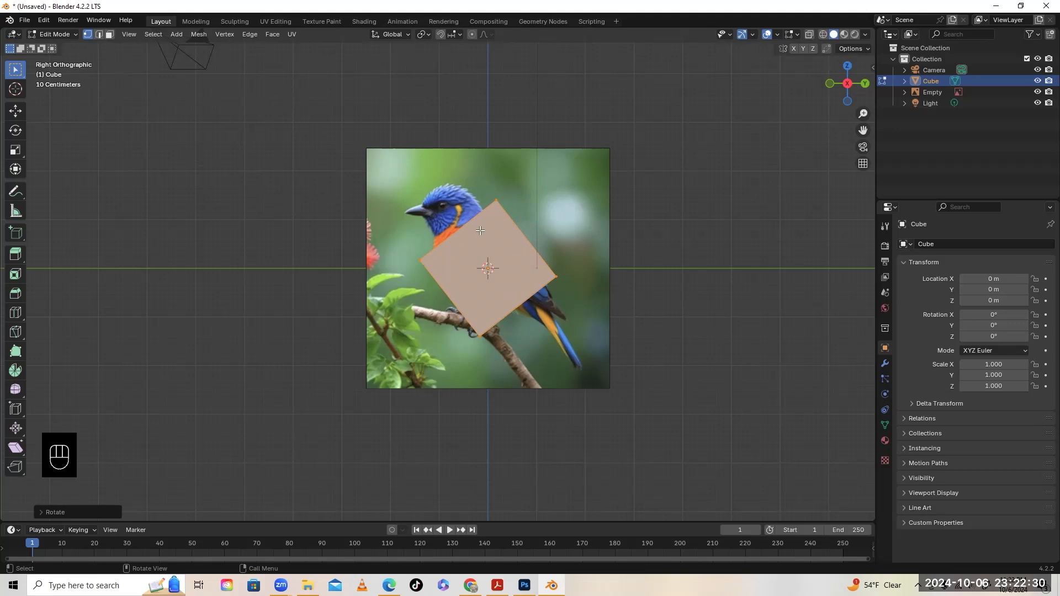
pyautogui.click(109, 35)
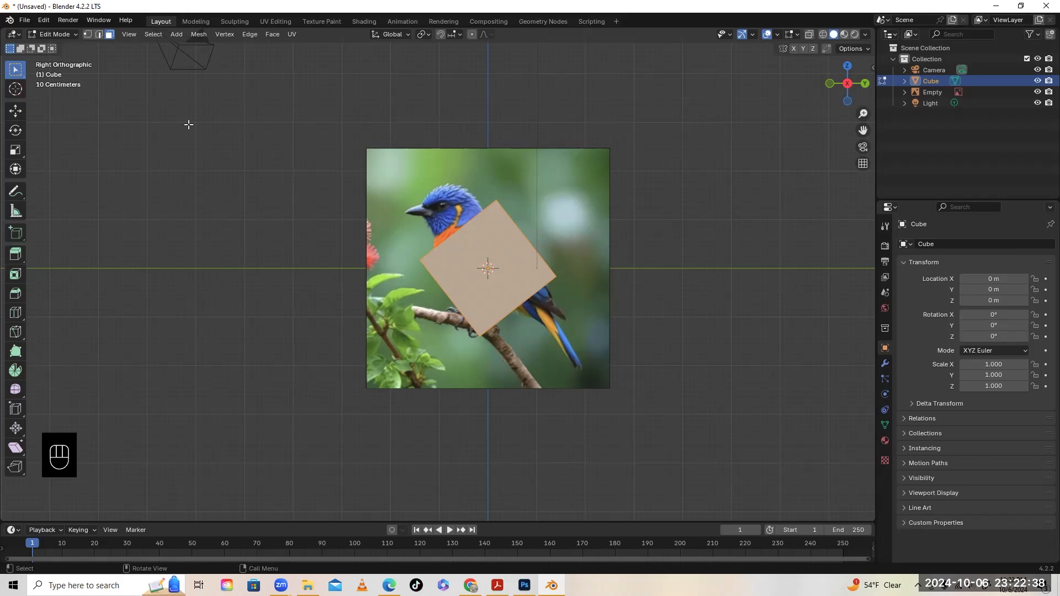
pyautogui.moveTo(215, 125); pyautogui.dragTo(248, 190, button='middle')
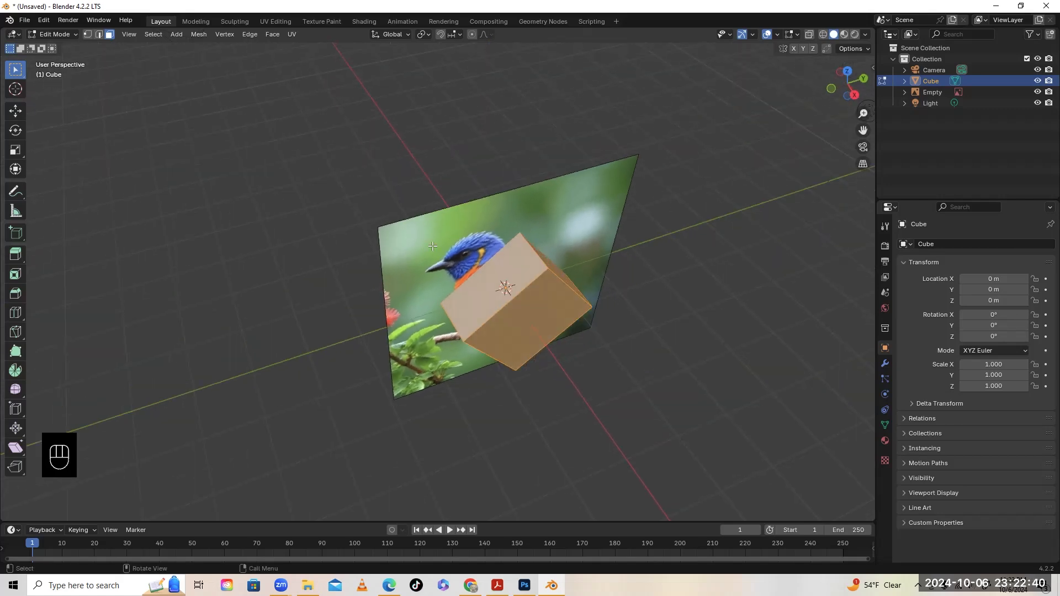
pyautogui.click(510, 270)
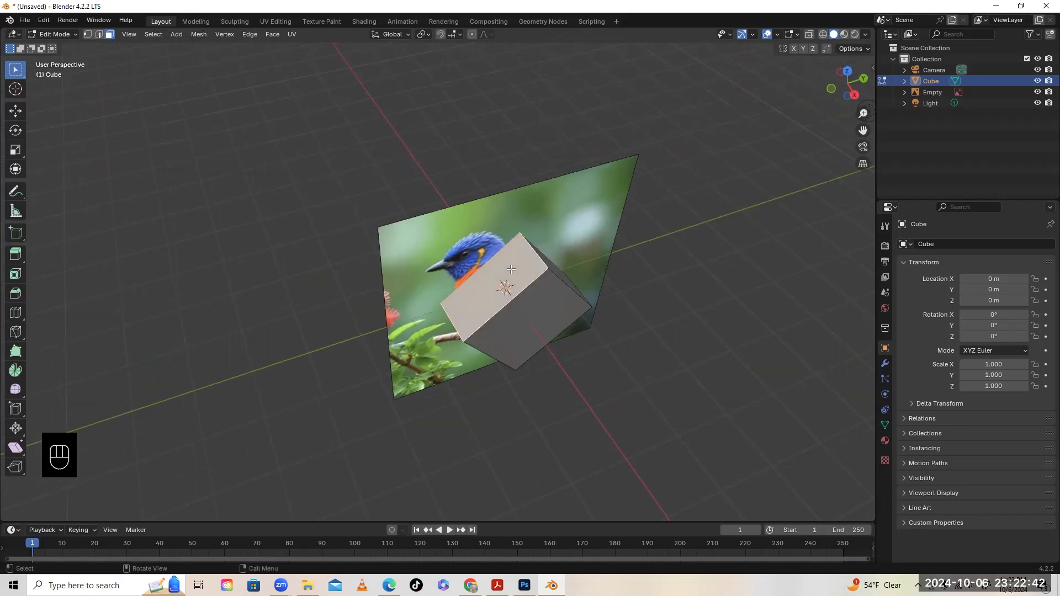
# Step: In the right orthographic view, move the upper face about 0.64 m inward, scale it to about 0.8 and nudge it onto the bird's shoulder
pyautogui.moveTo(510, 270); pyautogui.dragTo(456, 207, button='middle')
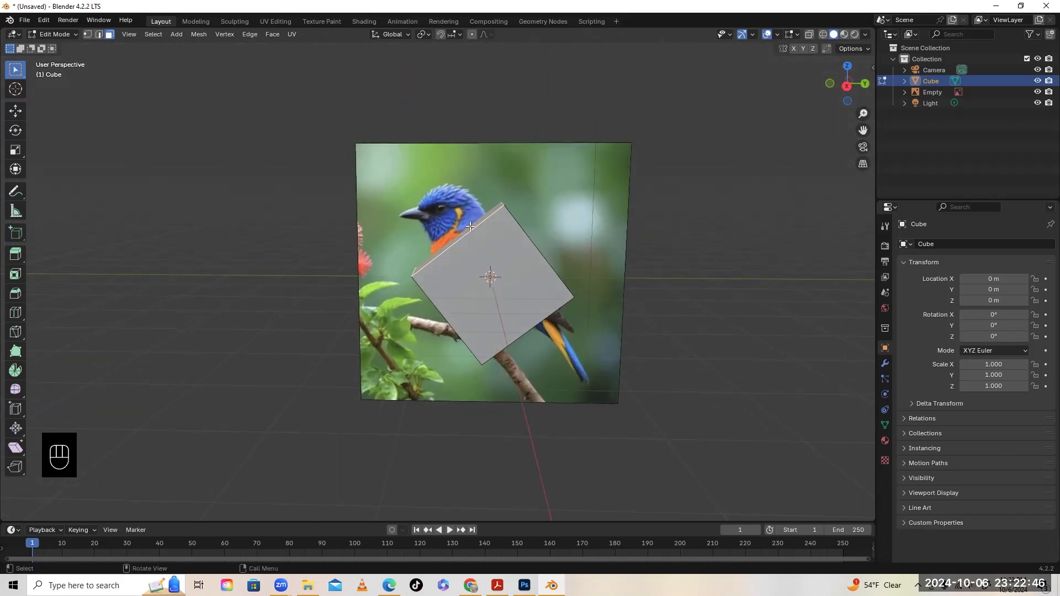
pyautogui.moveTo(470, 226); pyautogui.dragTo(388, 252, button='middle')
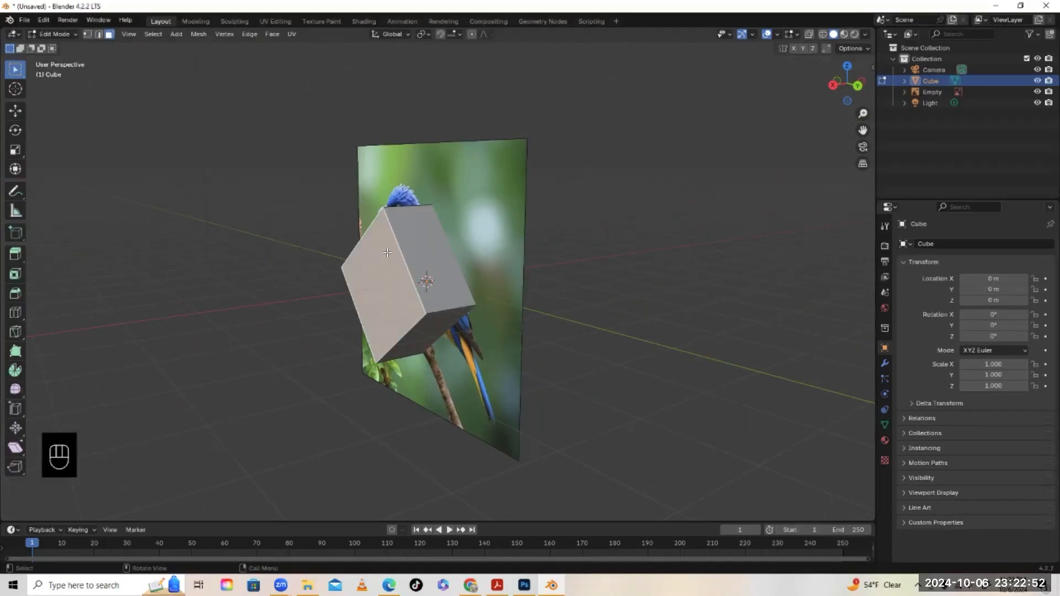
pyautogui.moveTo(441, 331); pyautogui.dragTo(475, 253, button='middle')
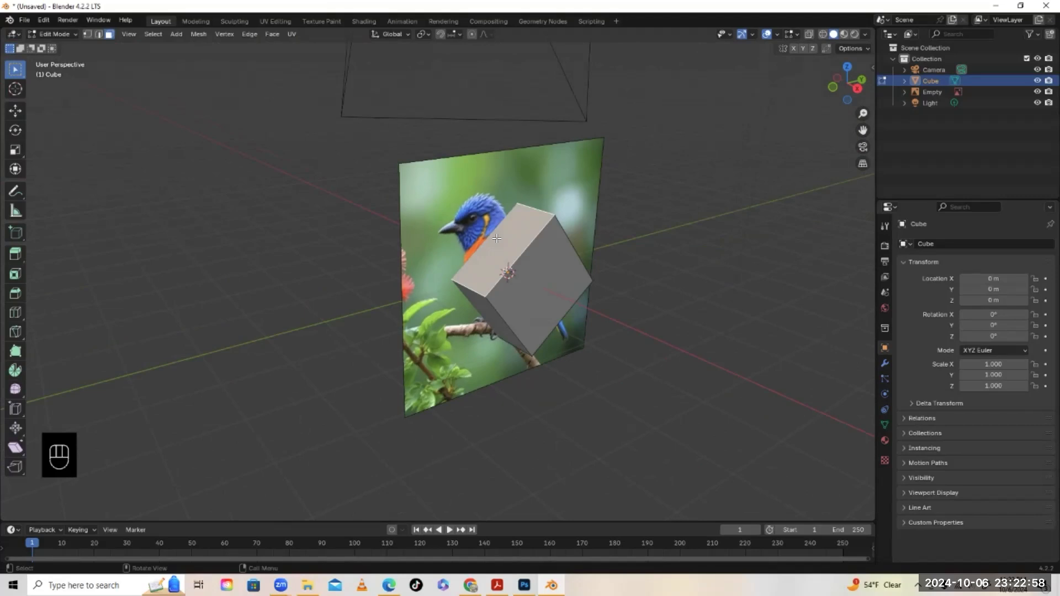
pyautogui.press('KP_3')
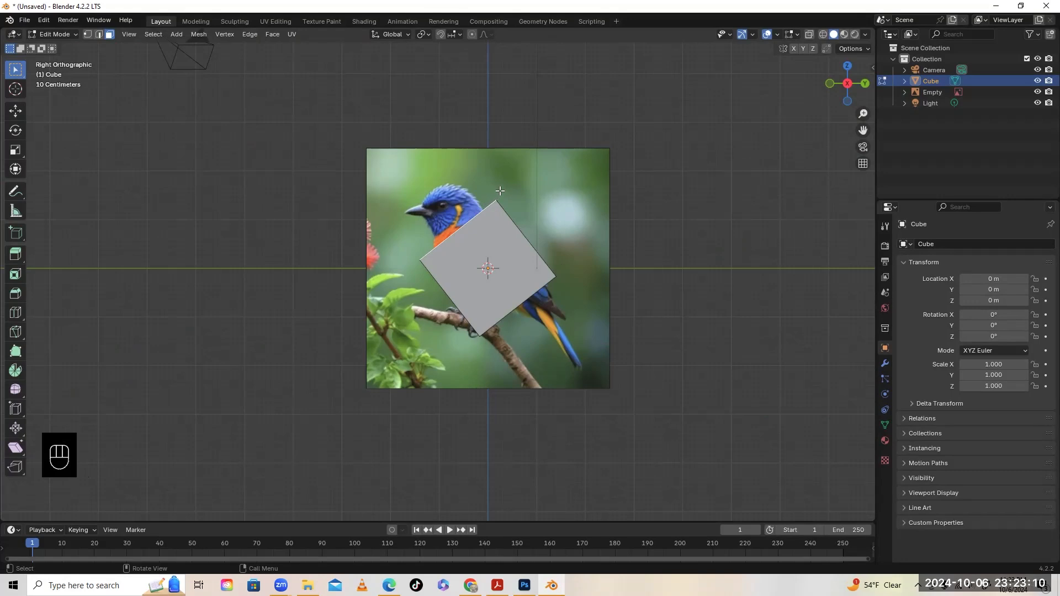
pyautogui.press('g')
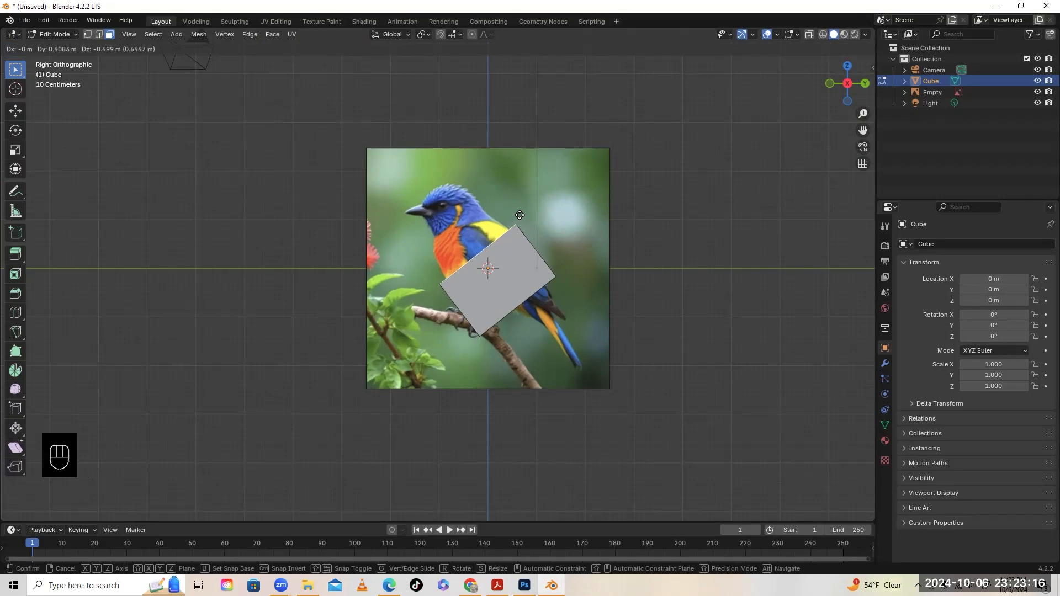
pyautogui.click(519, 216)
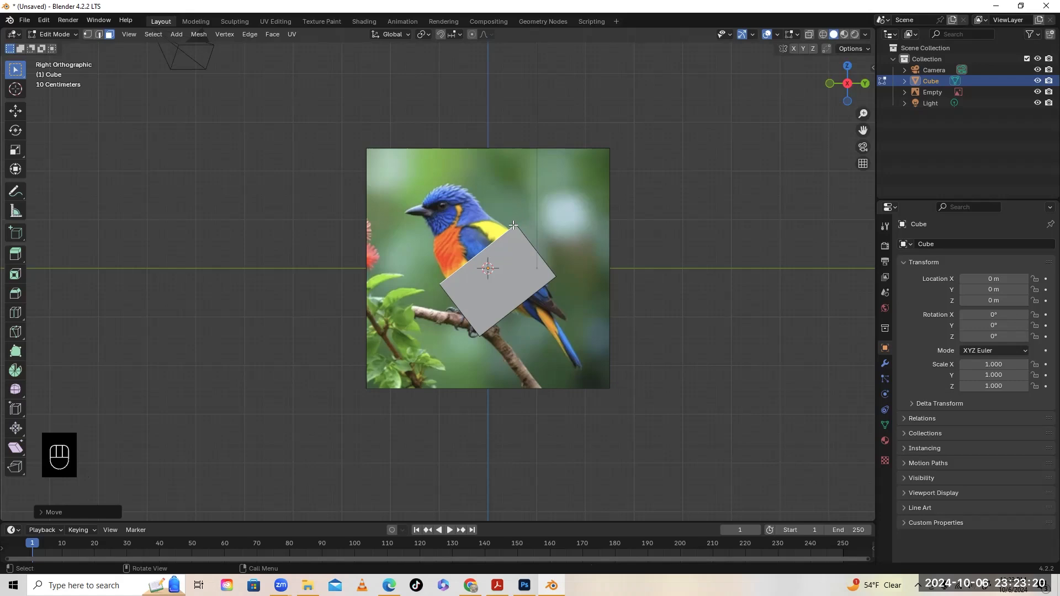
pyautogui.press('s')
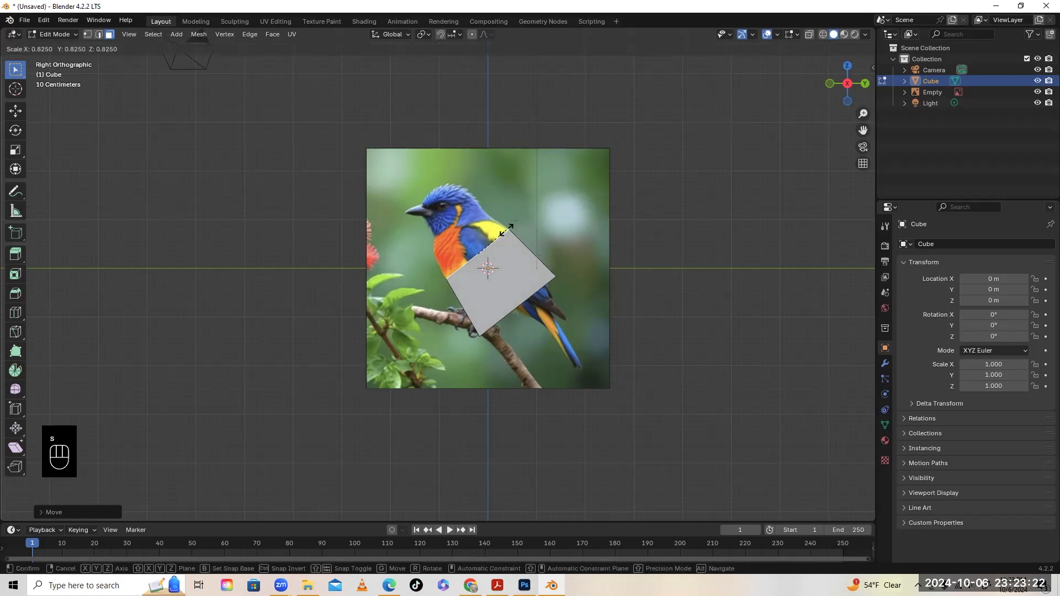
pyautogui.click(458, 295)
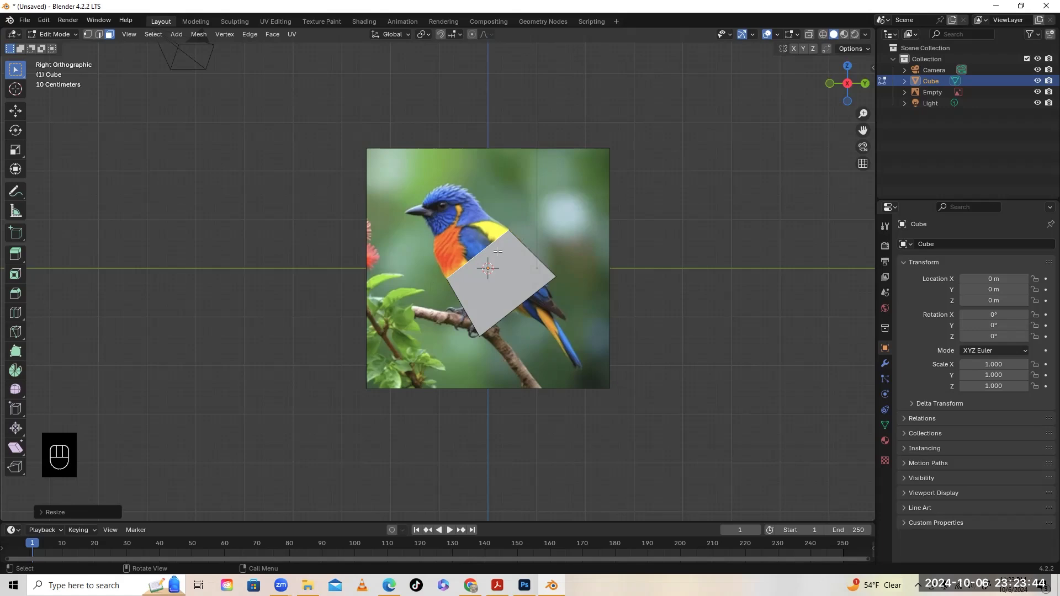
pyautogui.press('g')
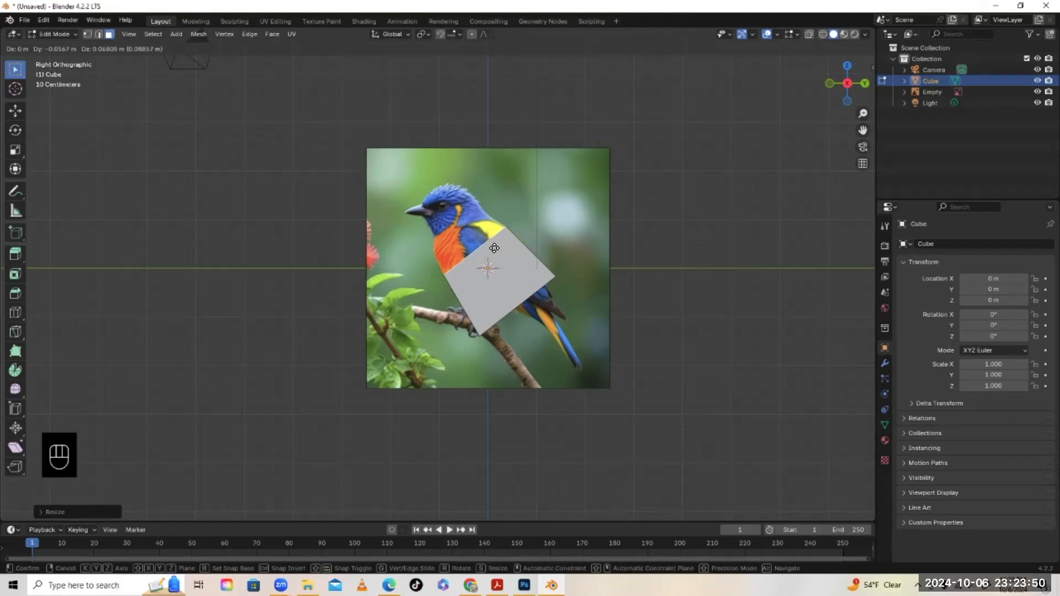
pyautogui.click(491, 251)
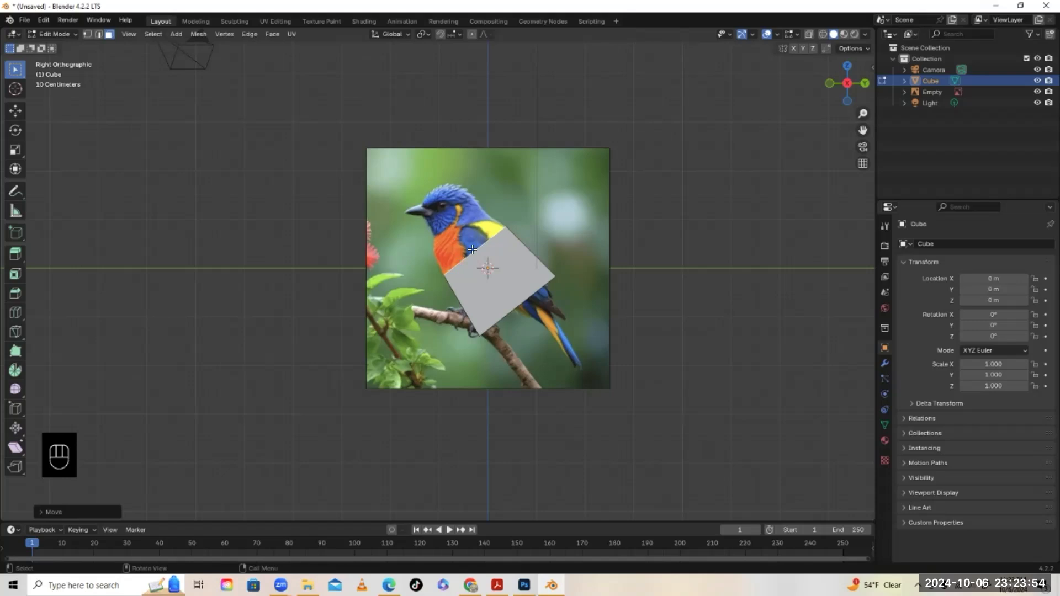
# Step: Extrude a short section from the shoulder face toward the bird's neck, scale its end face to about 0.86 and align it with the outline
pyautogui.moveTo(471, 241); pyautogui.dragTo(521, 256, button='middle')
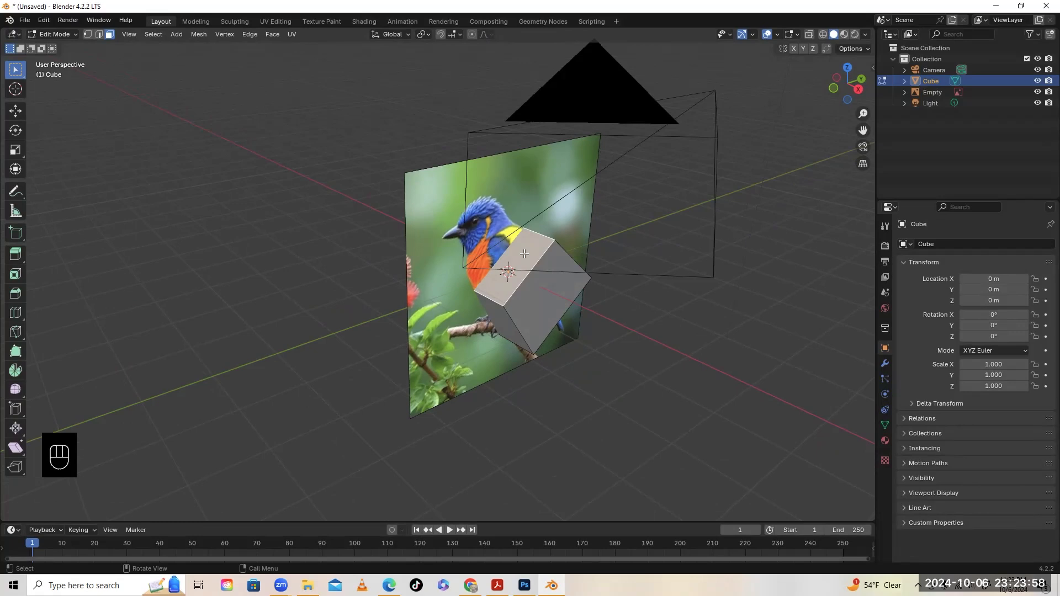
pyautogui.press('KP_3')
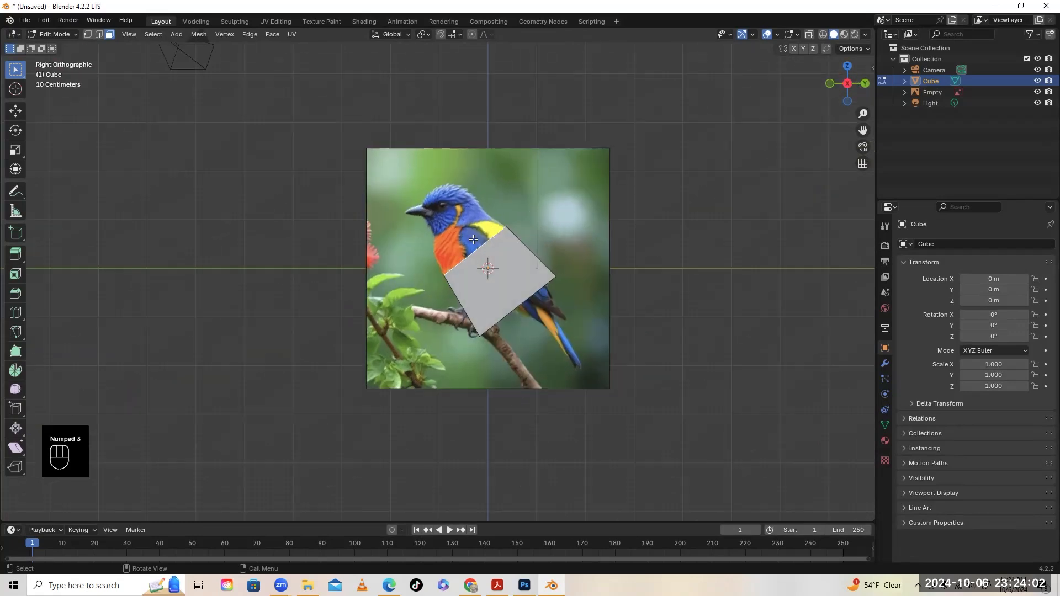
pyautogui.press('e')
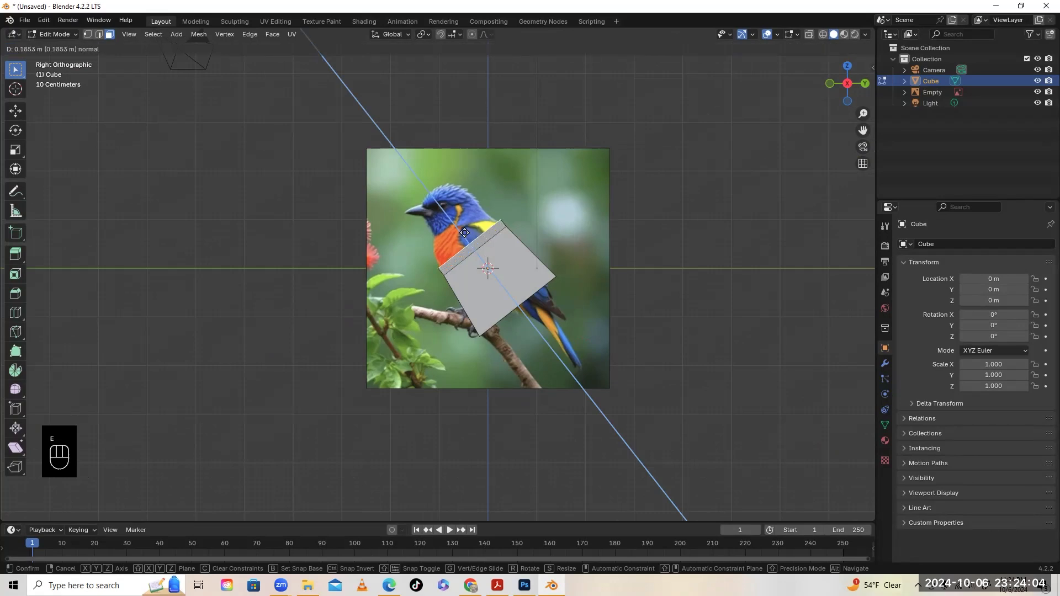
pyautogui.click(461, 231)
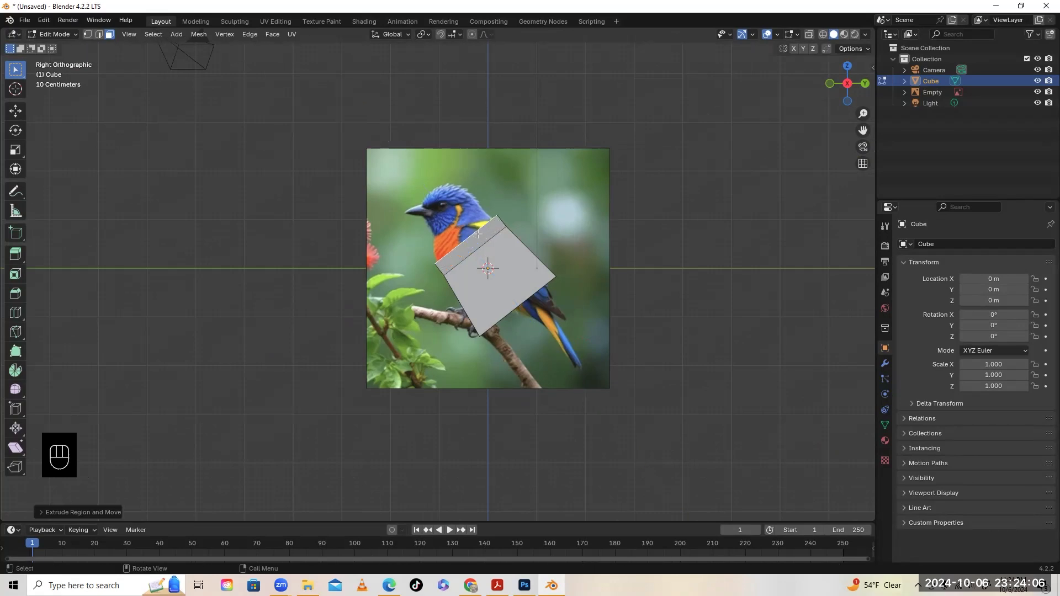
pyautogui.press('s')
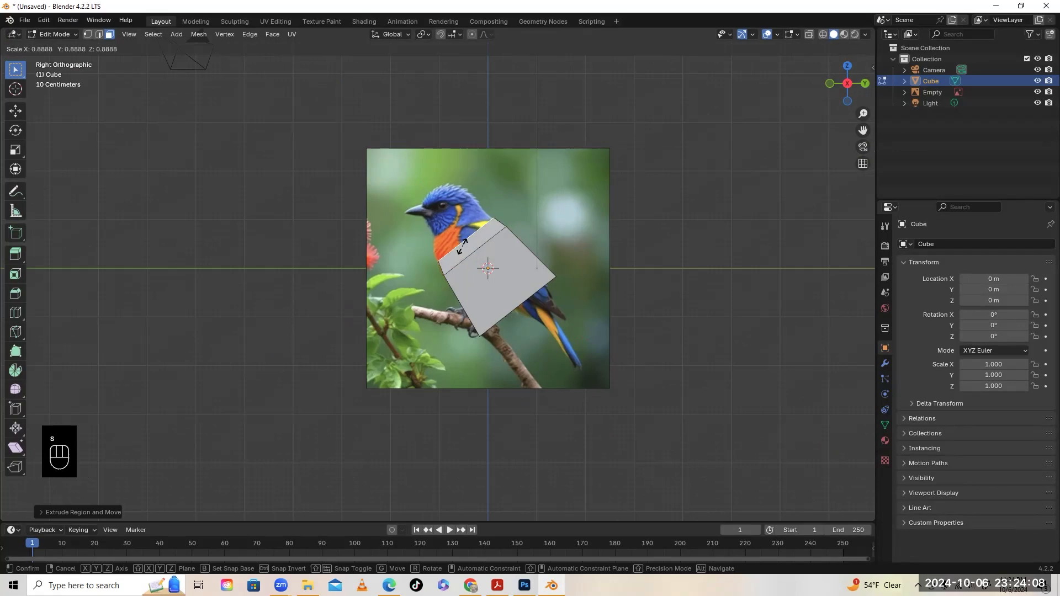
pyautogui.press('shift')
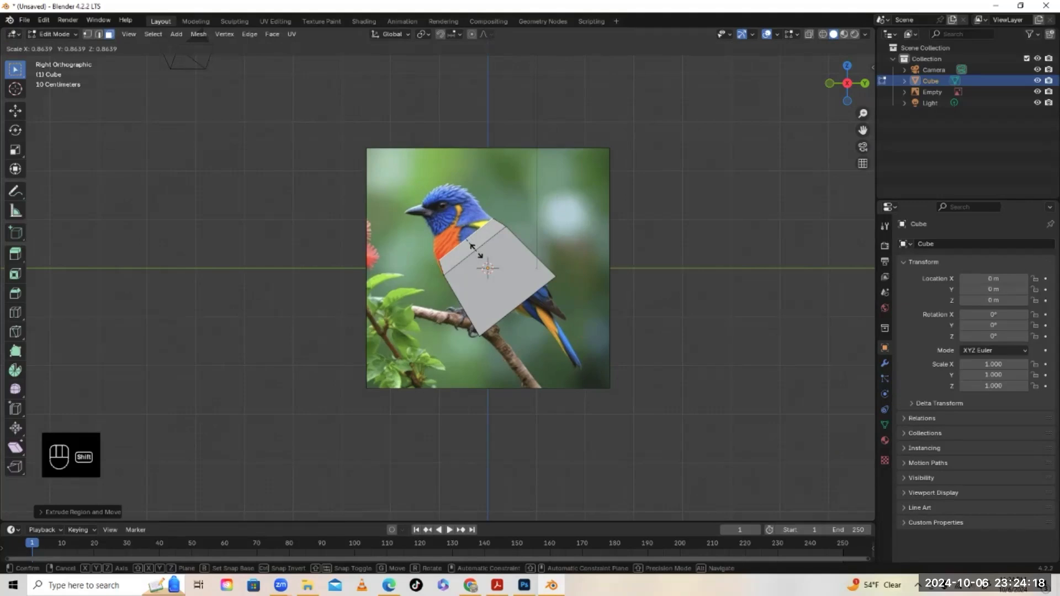
pyautogui.click(476, 252)
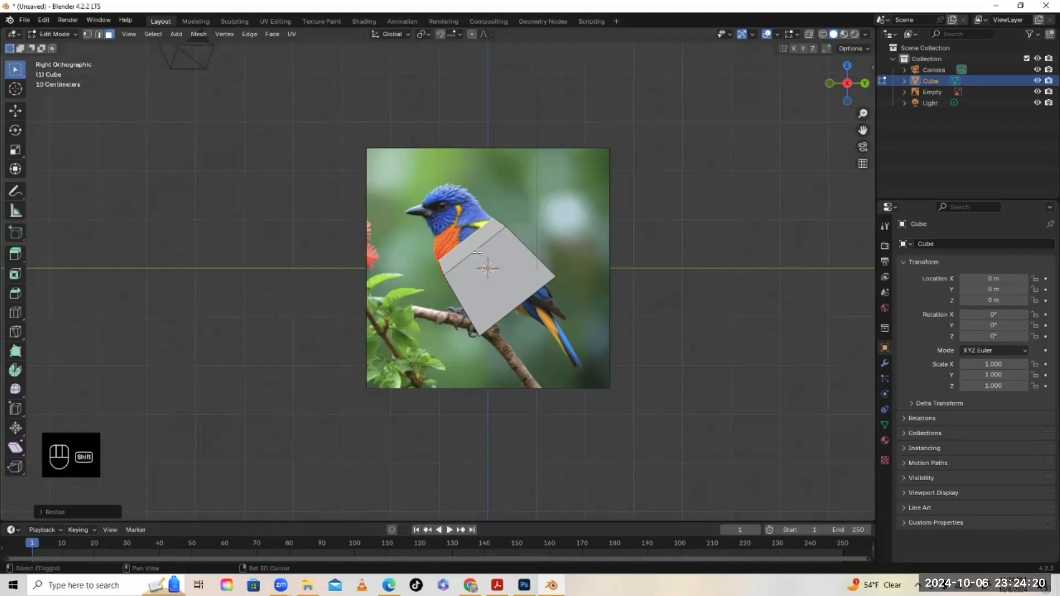
pyautogui.press('g')
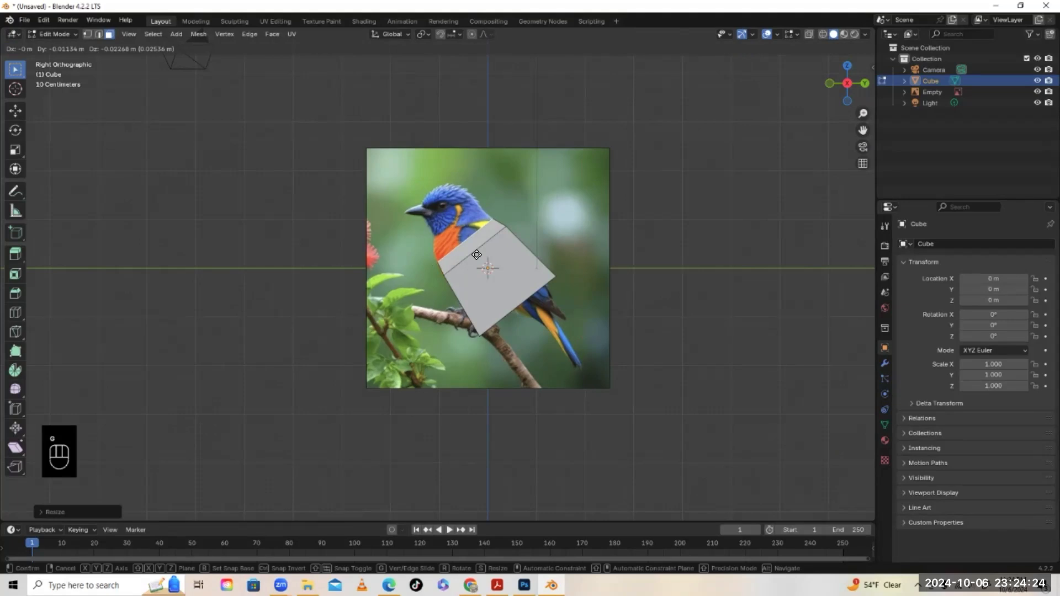
pyautogui.click(477, 255)
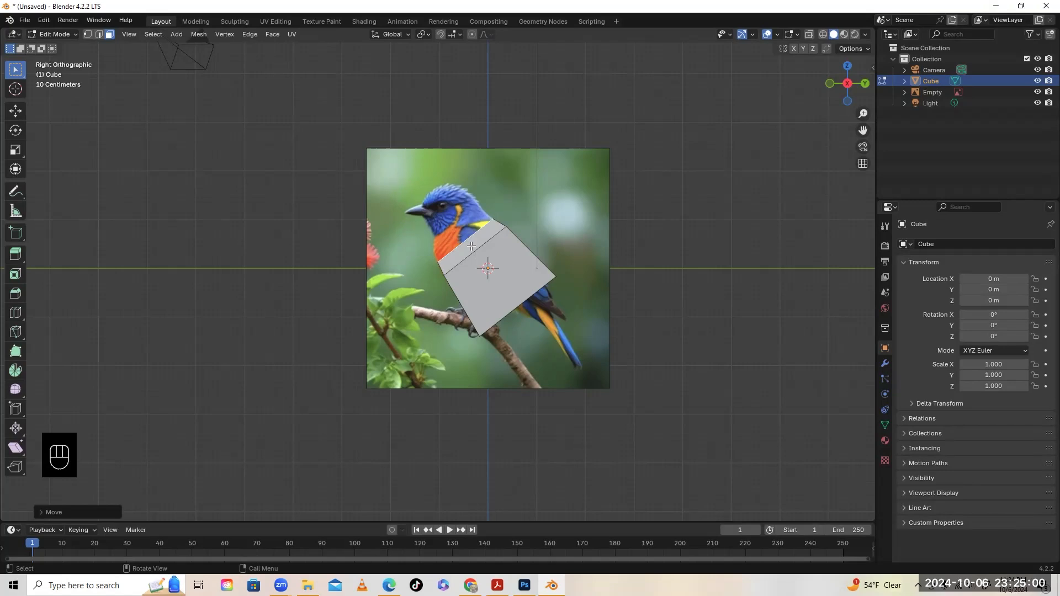
# Step: Extrude a second section toward the neck, tilt its end face to follow the outline and scale it to about 0.92
pyautogui.press('e')
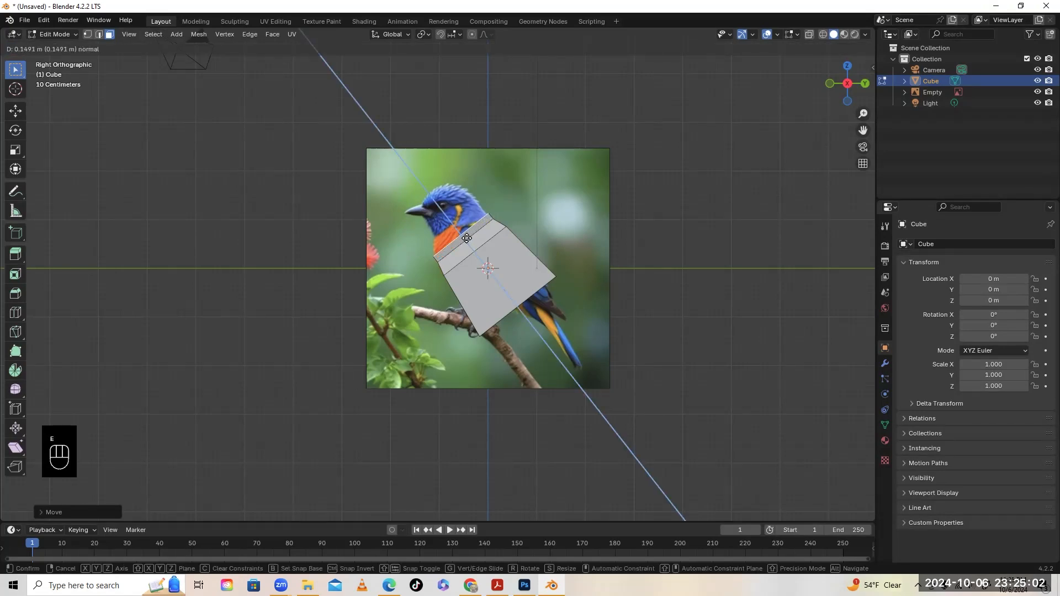
pyautogui.click(477, 230)
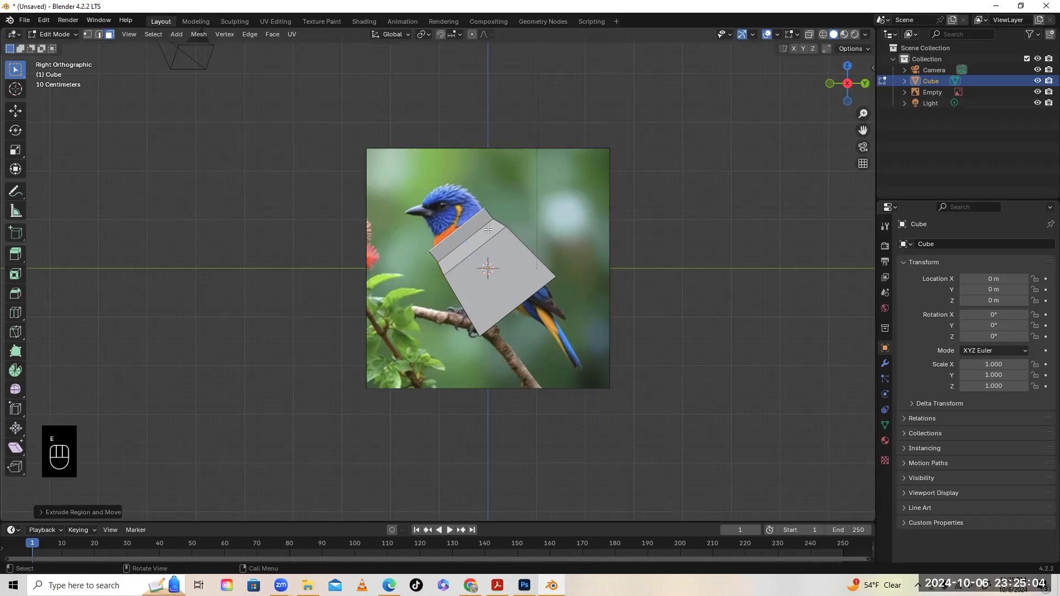
pyautogui.press('r')
pyautogui.click(489, 226)
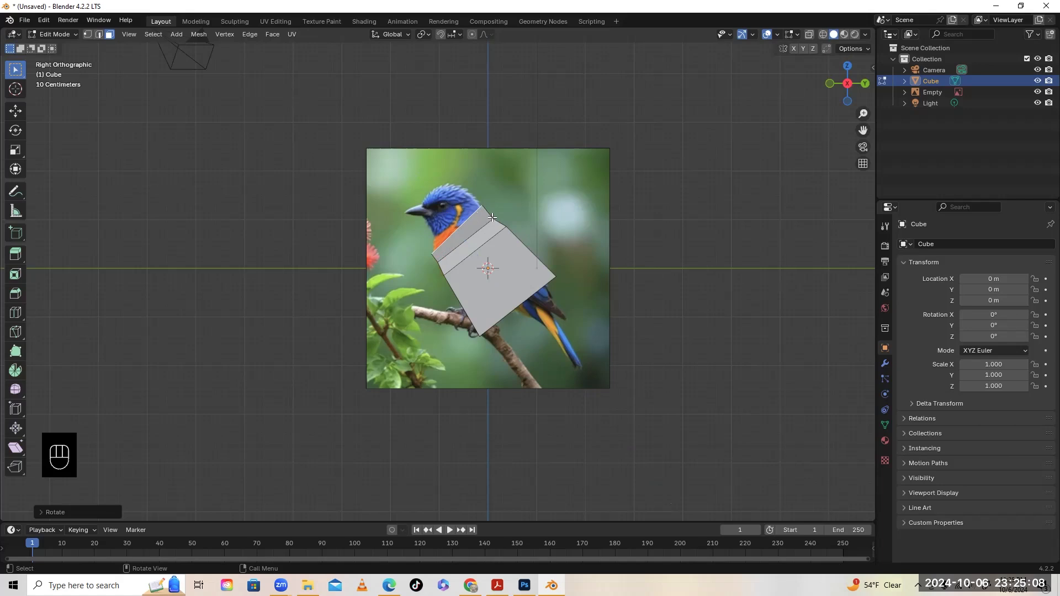
pyautogui.press('s')
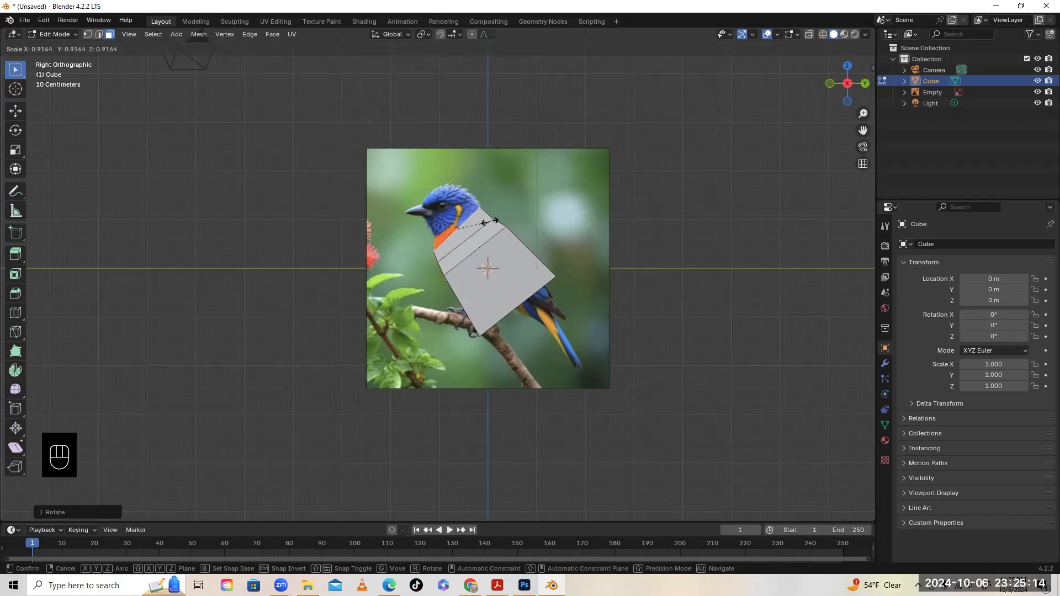
pyautogui.click(488, 222)
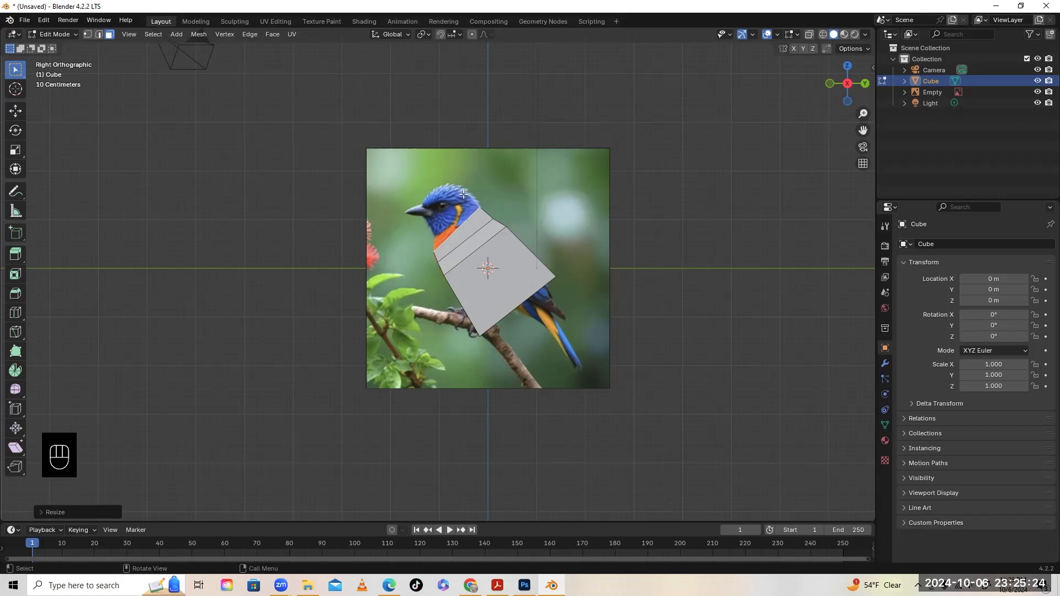
# Step: Extrude a third section toward the bird's head, then shrink and reposition its end face to fit the base of the head
pyautogui.press('e')
pyautogui.click(461, 223)
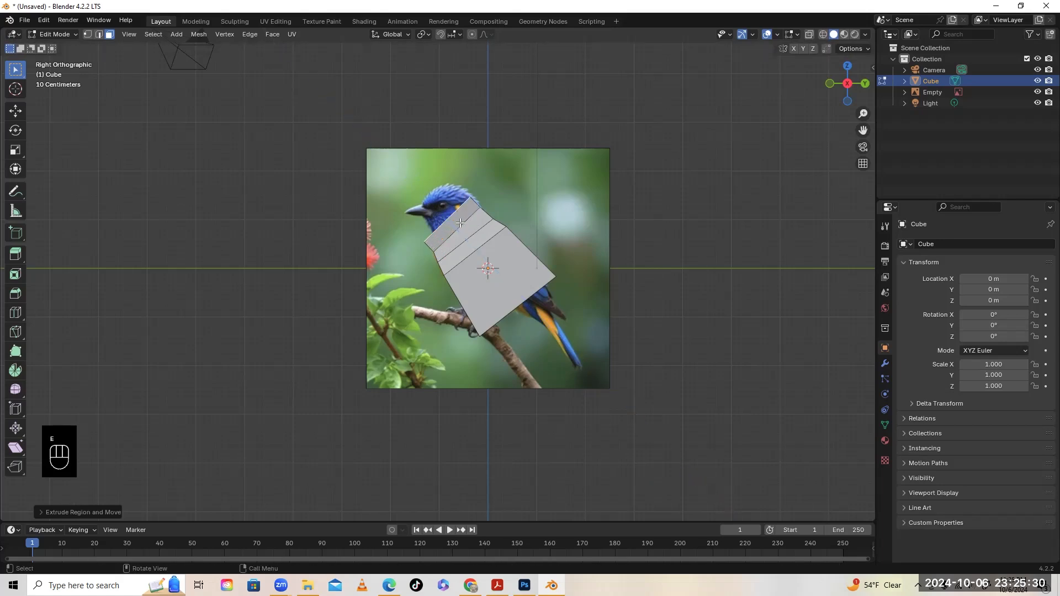
pyautogui.press('g')
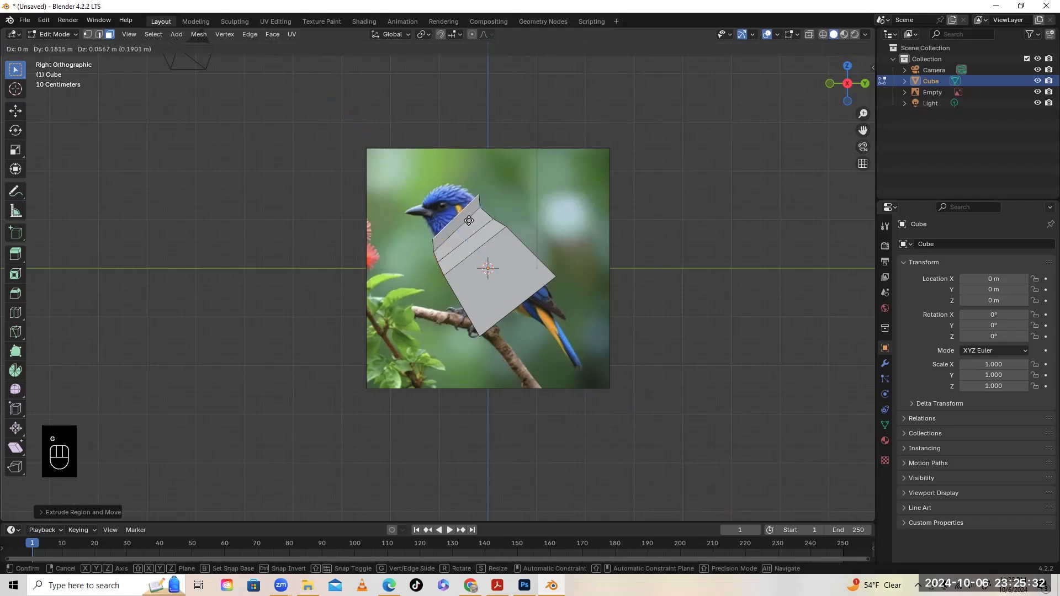
pyautogui.click(469, 219)
pyautogui.press('s')
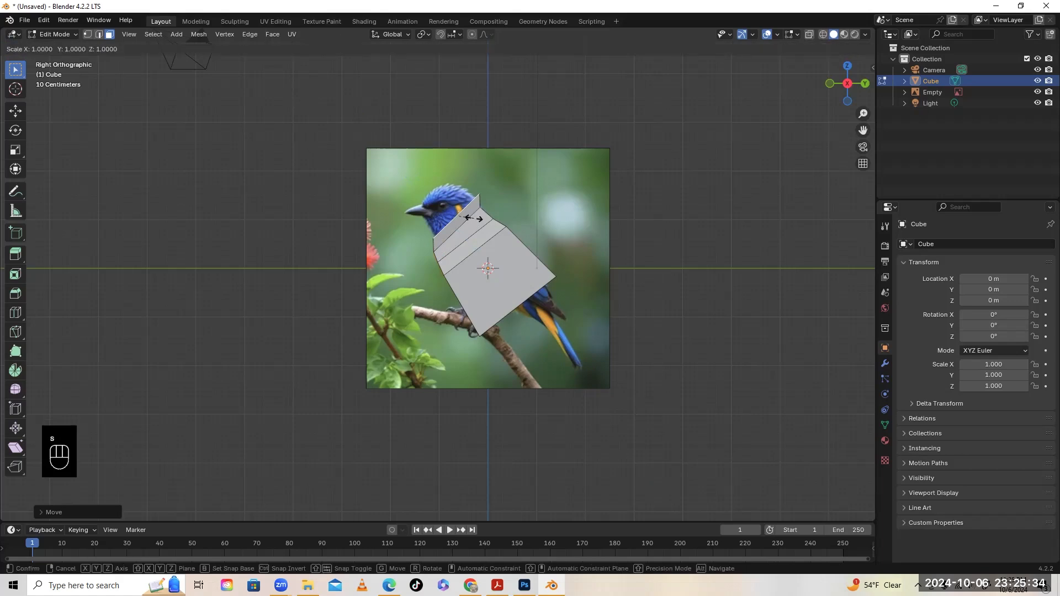
pyautogui.click(468, 219)
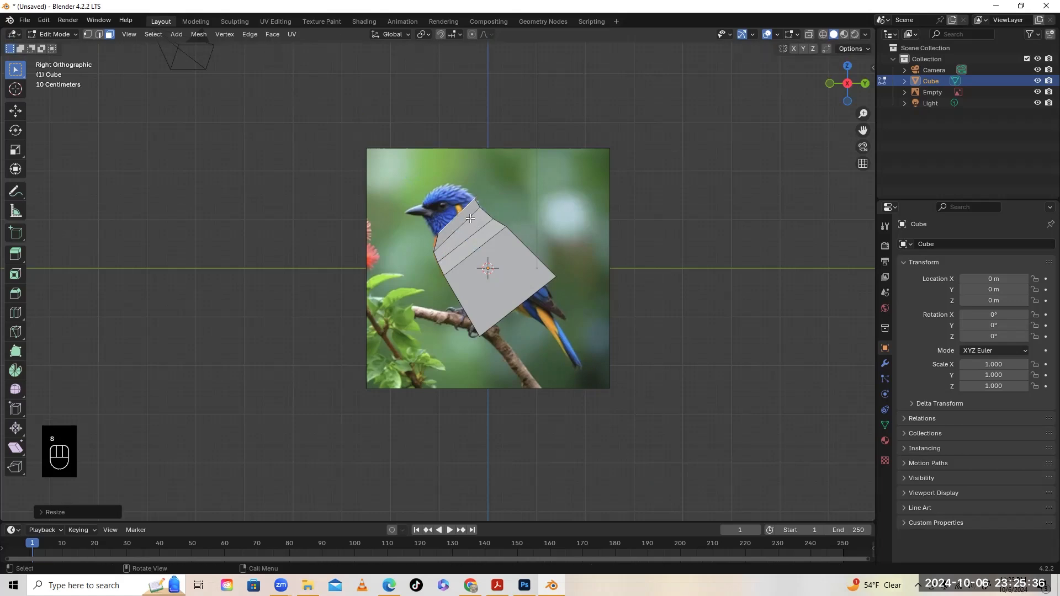
pyautogui.press('g')
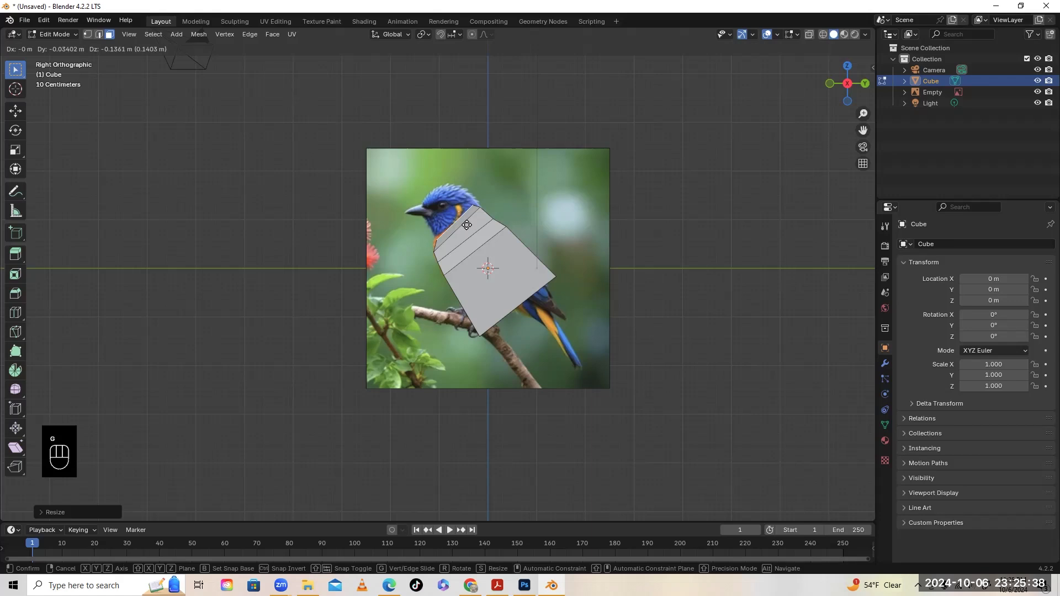
pyautogui.click(465, 221)
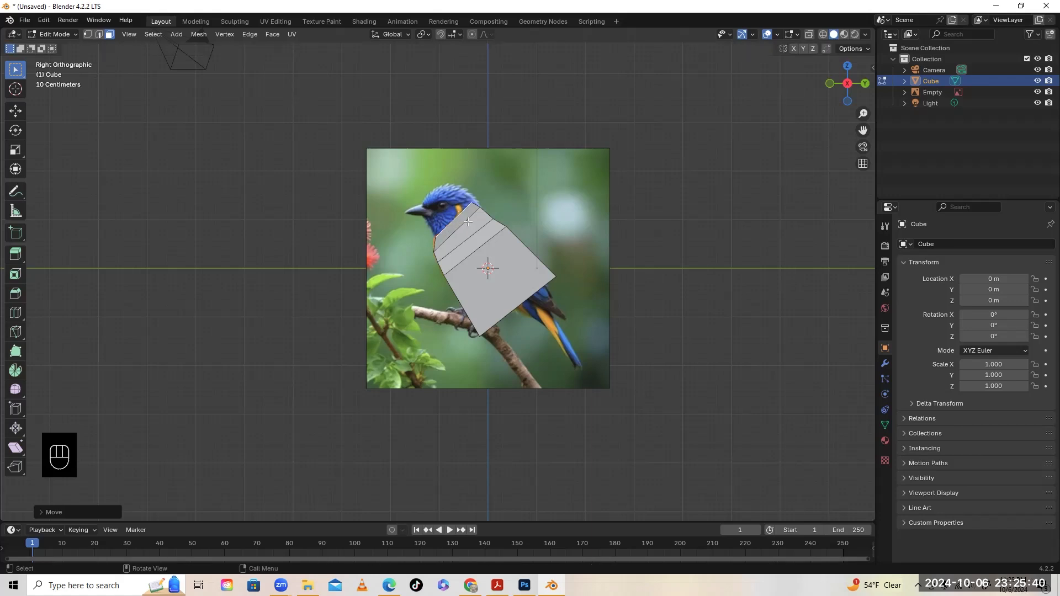
# Step: Scale the end face at the base of the bird's head to about 1.1 and nudge it about 0.025 m onto the outline
pyautogui.press('s')
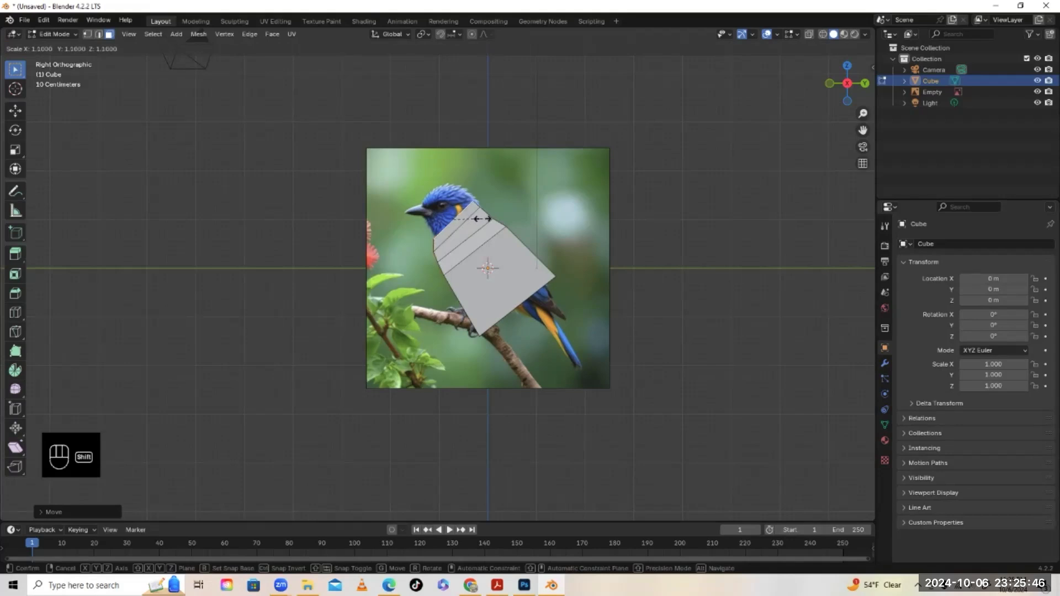
pyautogui.click(485, 219)
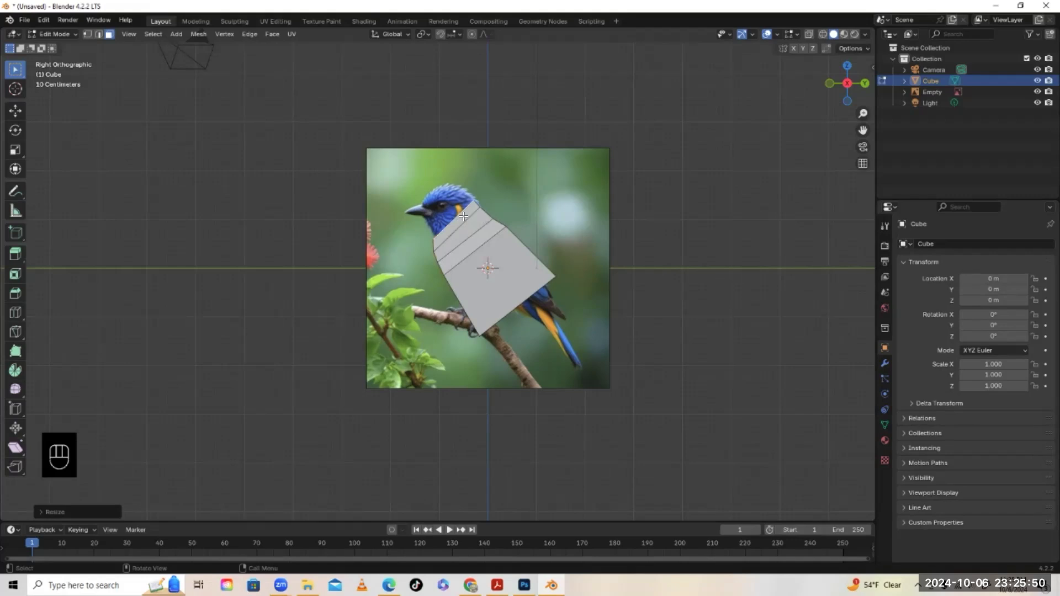
pyautogui.press('g')
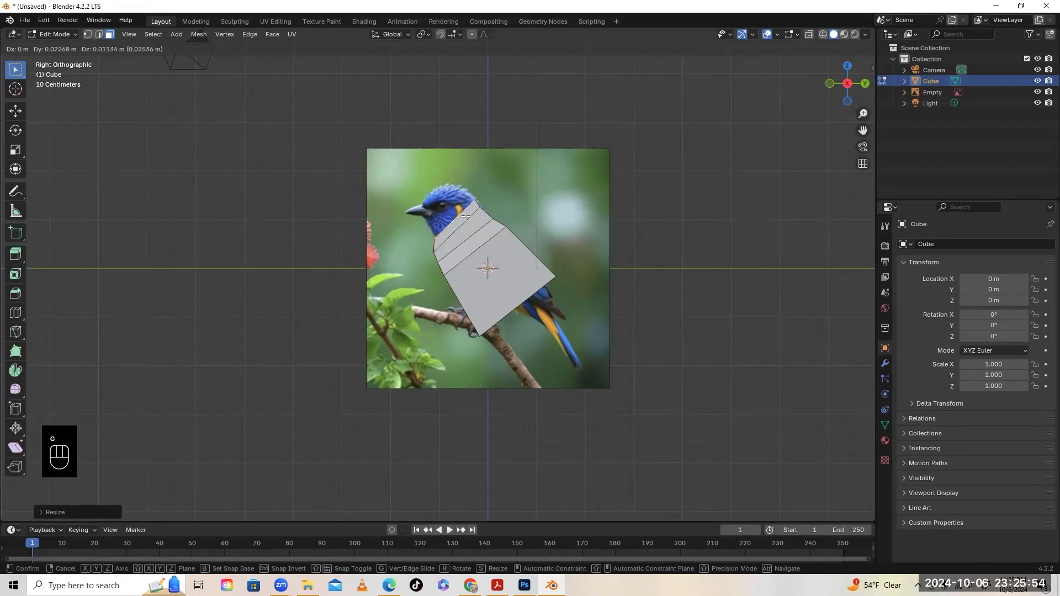
pyautogui.click(466, 215)
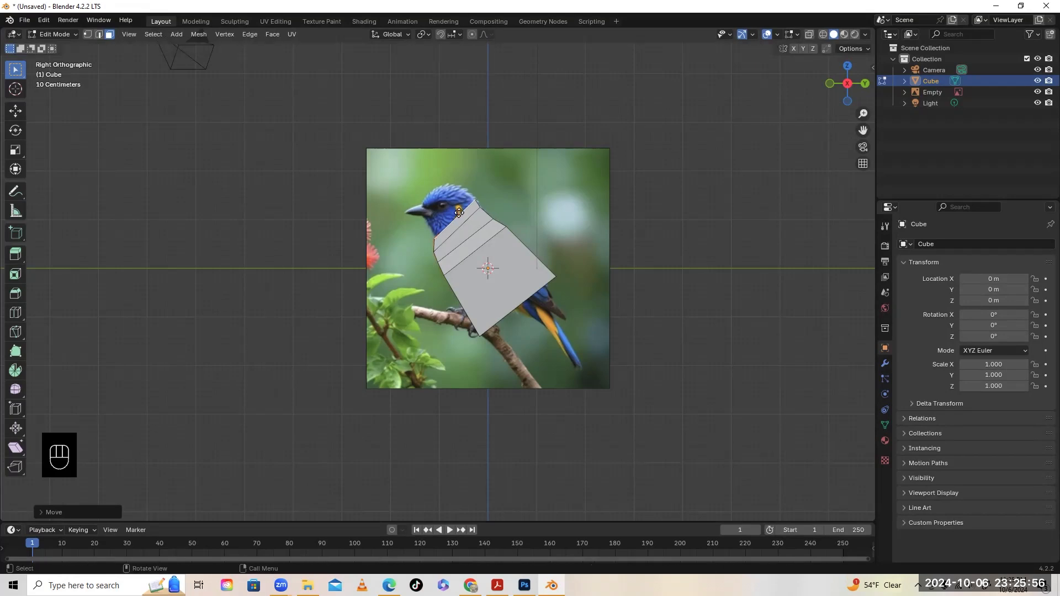
# Step: Extrude a section into the back of the bird's head, tilt its end face about -11°, scale it to about 0.93 and align it
pyautogui.press('e')
pyautogui.click(488, 193)
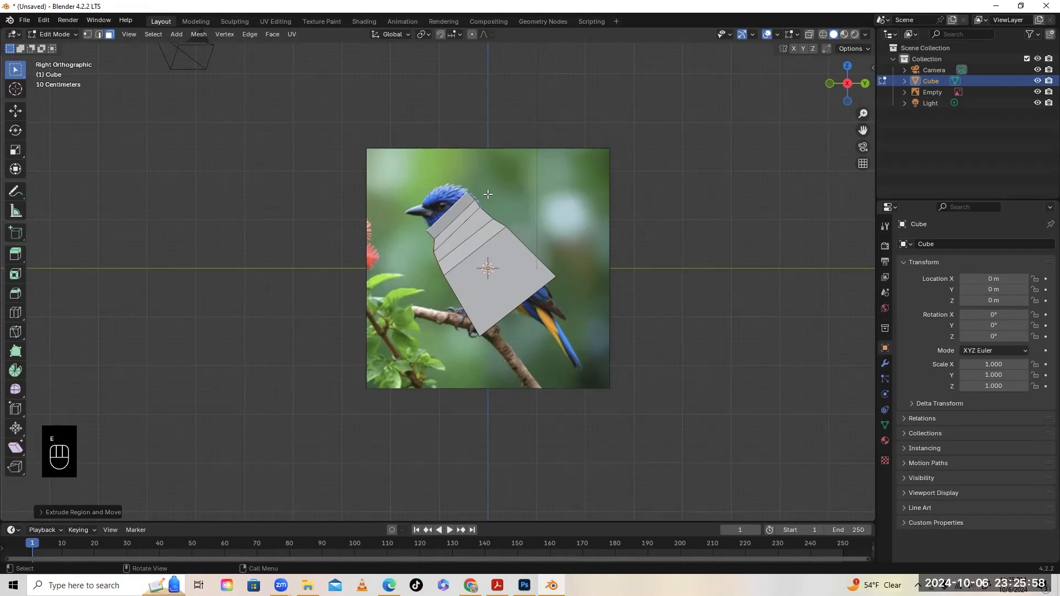
pyautogui.press('r')
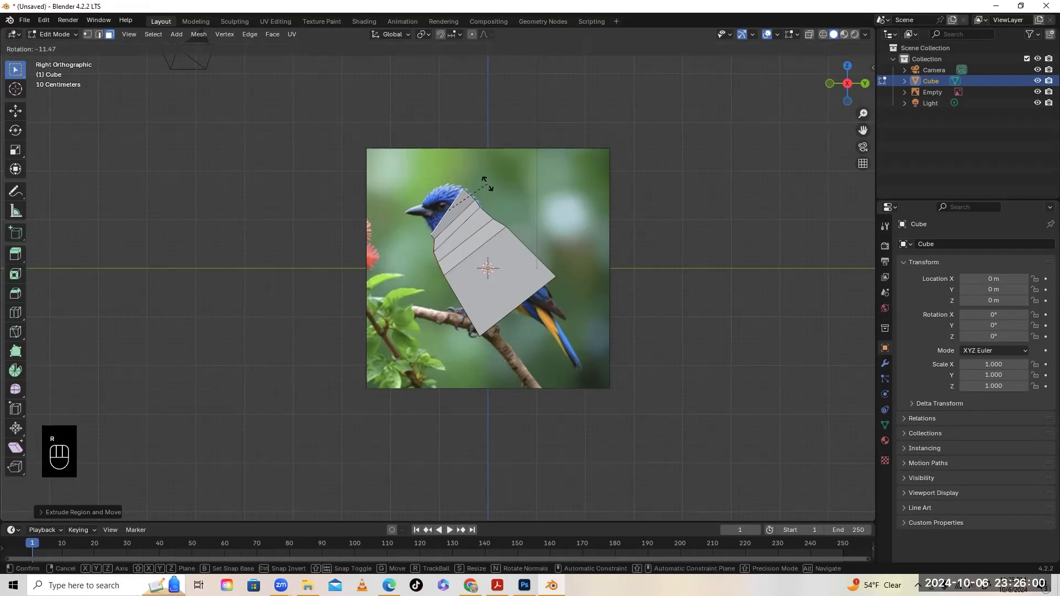
pyautogui.click(486, 184)
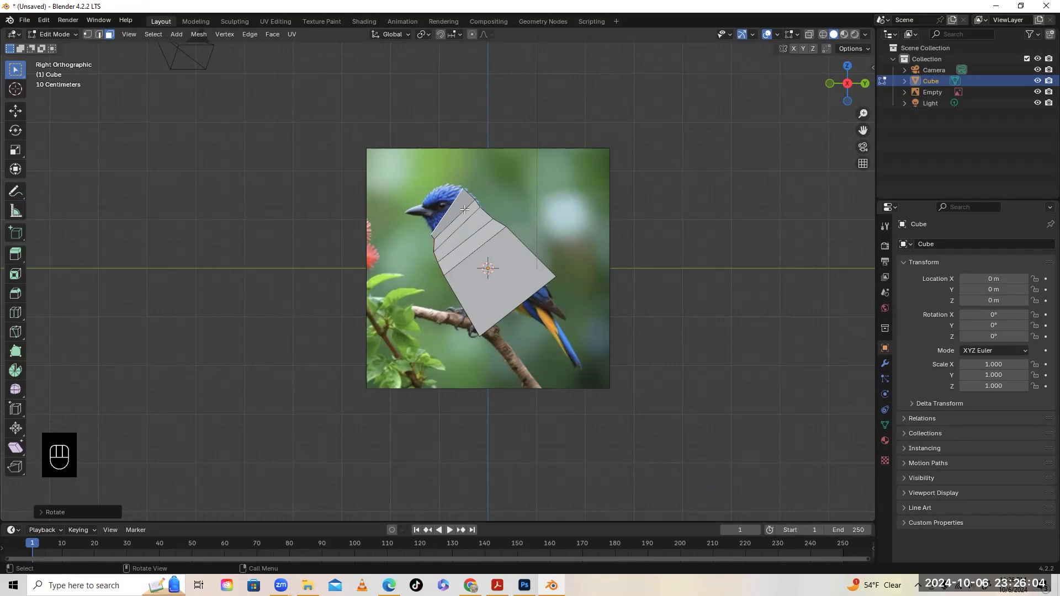
pyautogui.press('s')
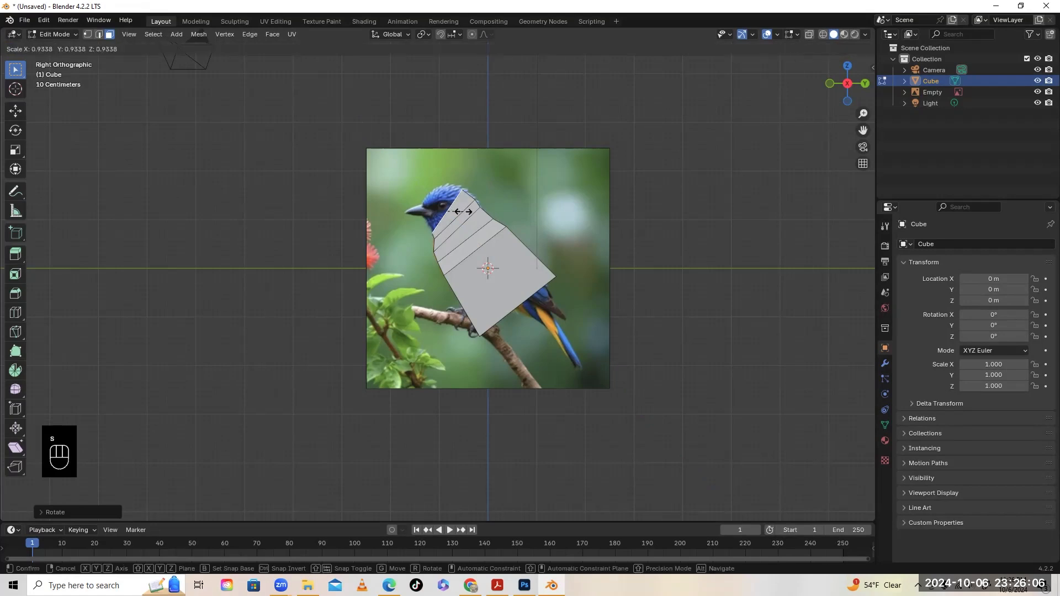
pyautogui.click(463, 212)
pyautogui.press('g')
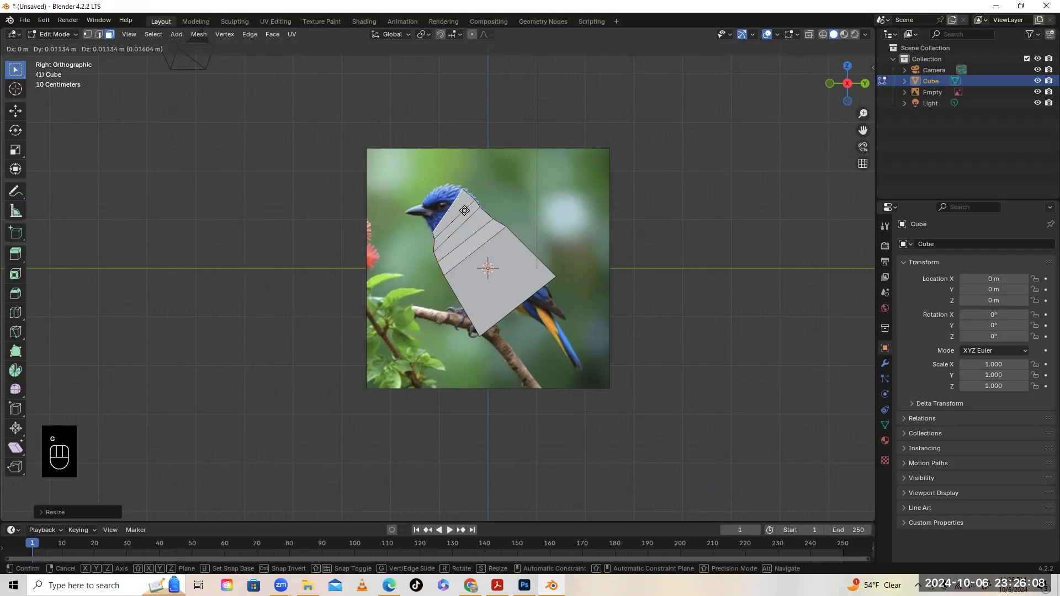
pyautogui.click(464, 210)
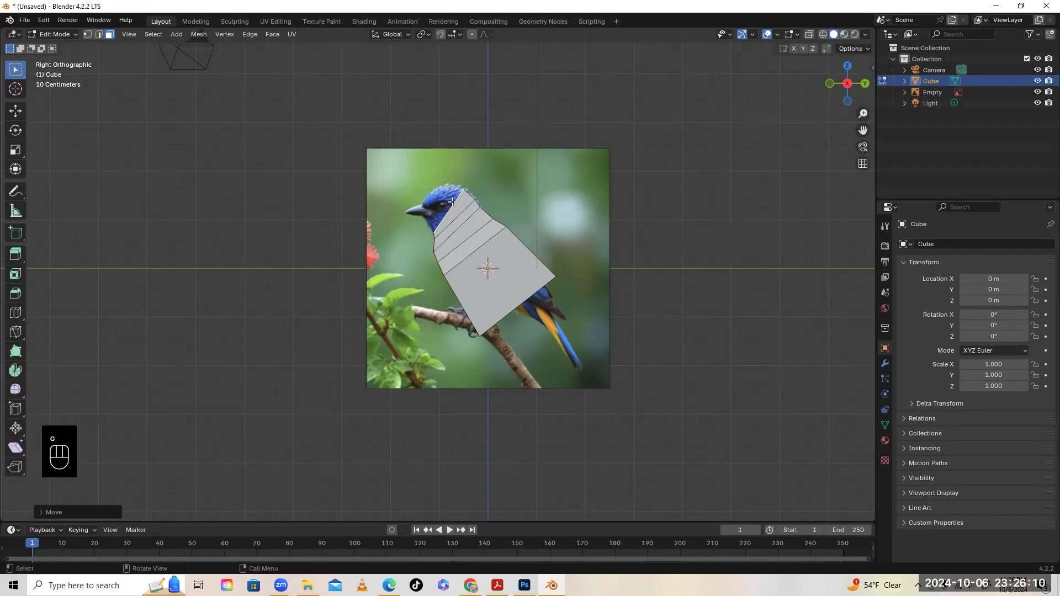
# Step: Extrude another head section about 0.19 m, rotate its end face about -8°, then shrink and nudge it to follow the crown
pyautogui.press('e')
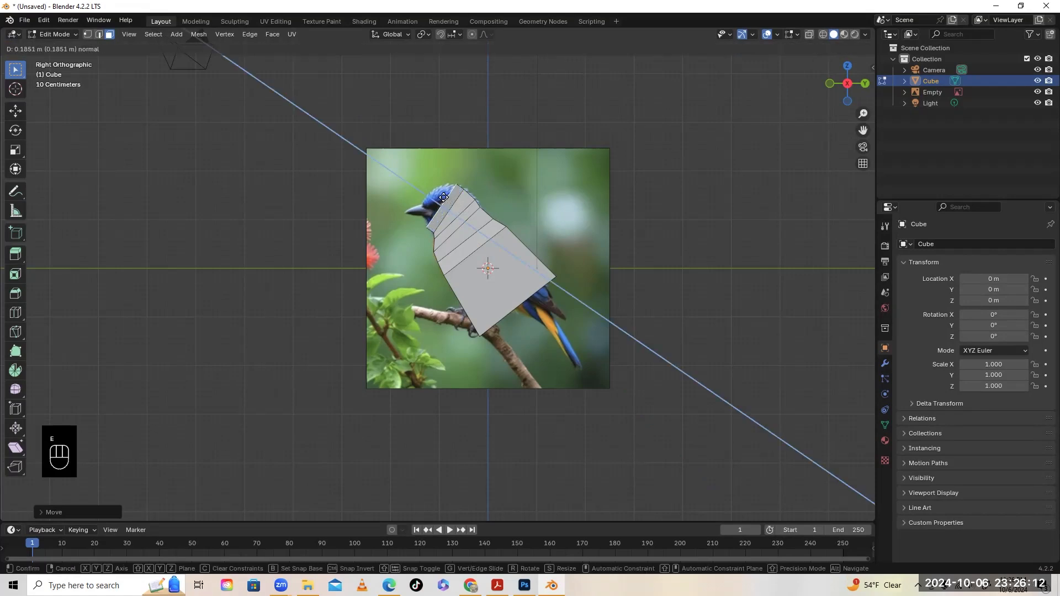
pyautogui.click(477, 193)
pyautogui.press('r')
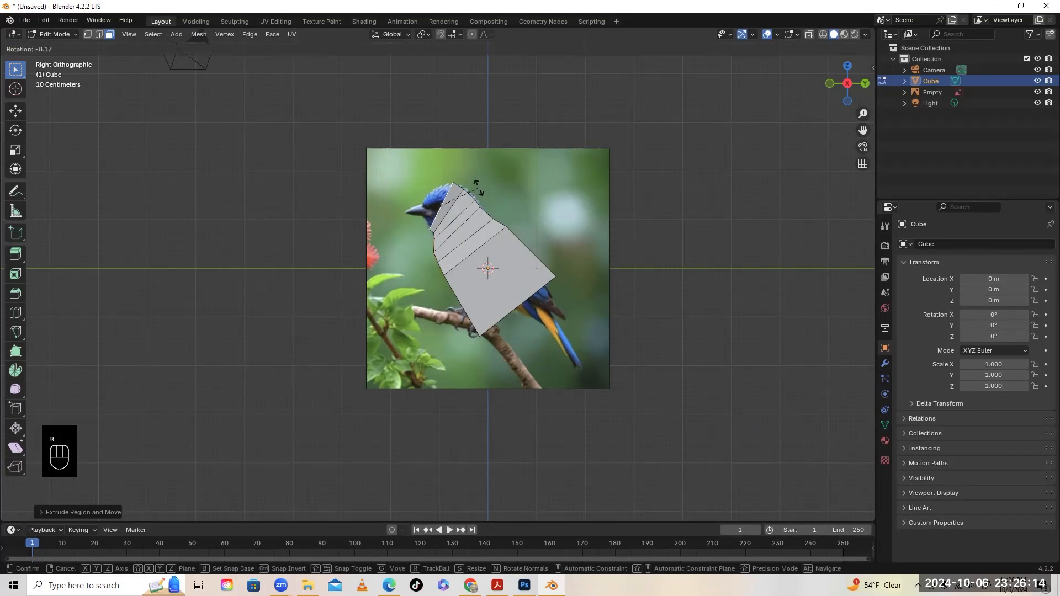
pyautogui.click(476, 186)
pyautogui.press('s')
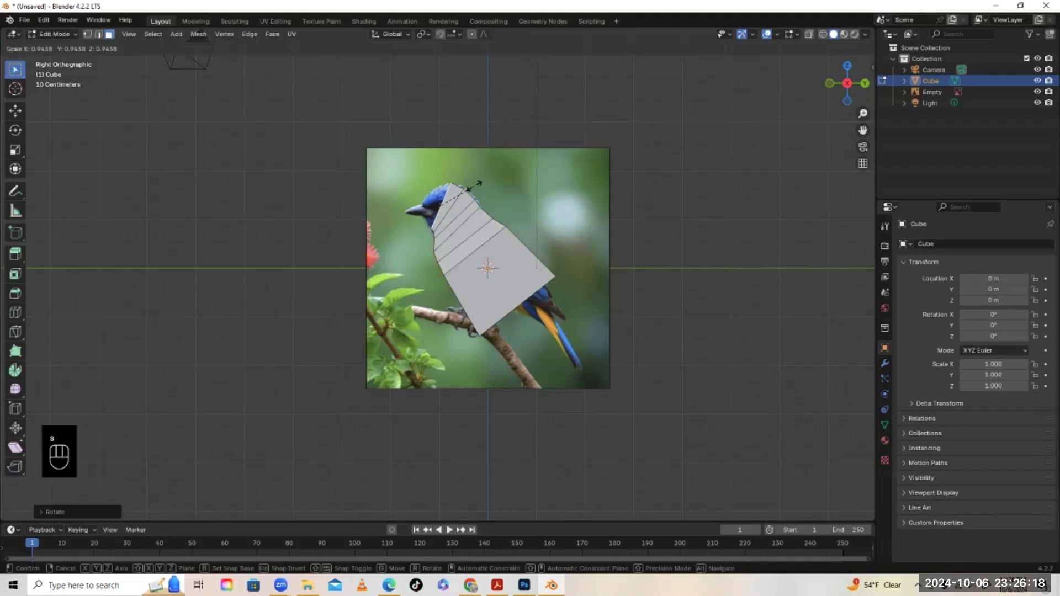
pyautogui.click(473, 185)
pyautogui.press('g')
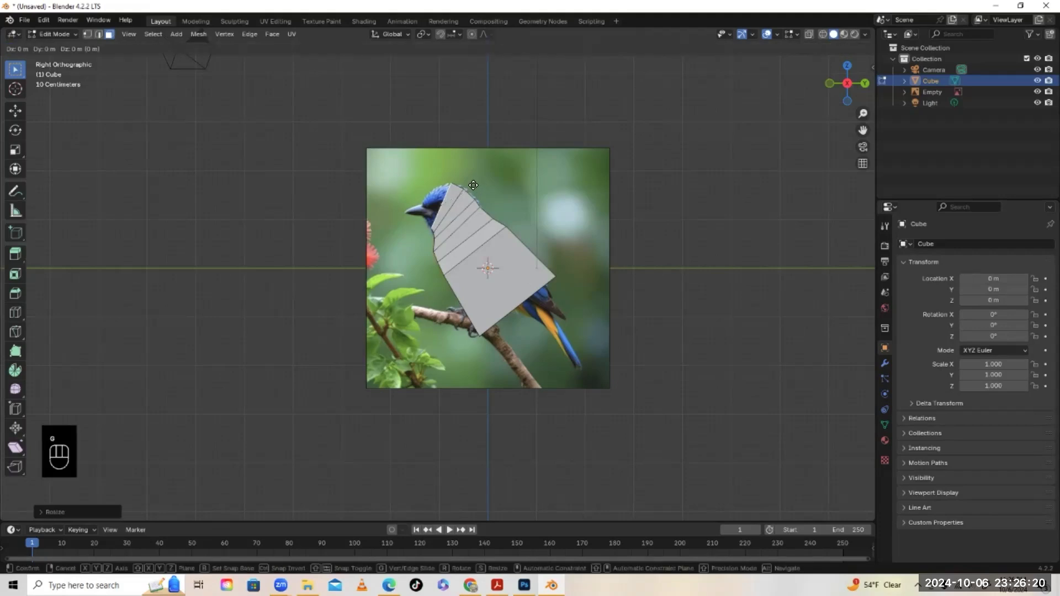
pyautogui.click(473, 186)
pyautogui.press('s')
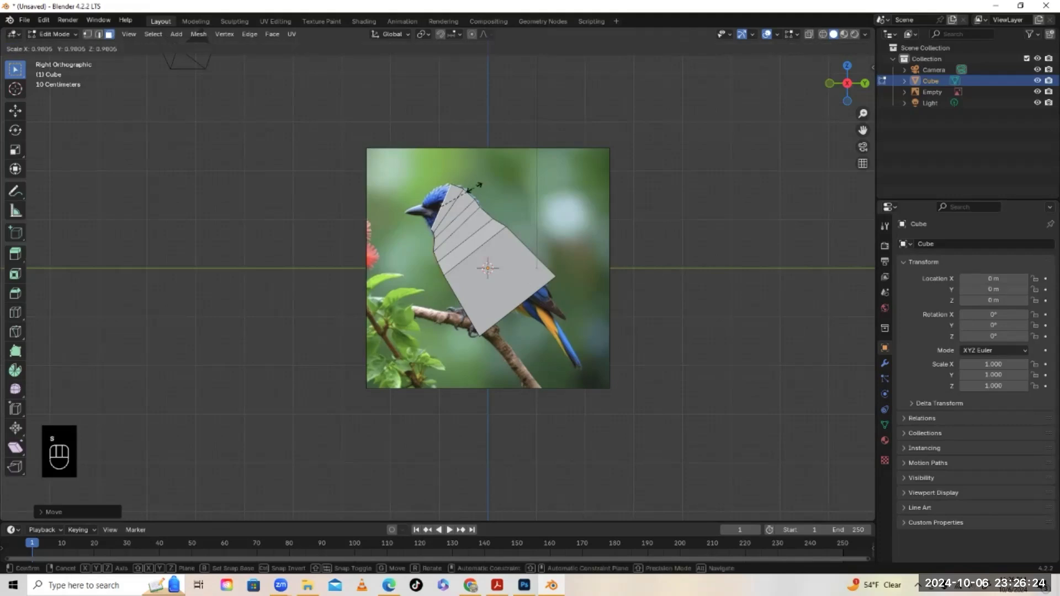
pyautogui.click(473, 187)
pyautogui.press('g')
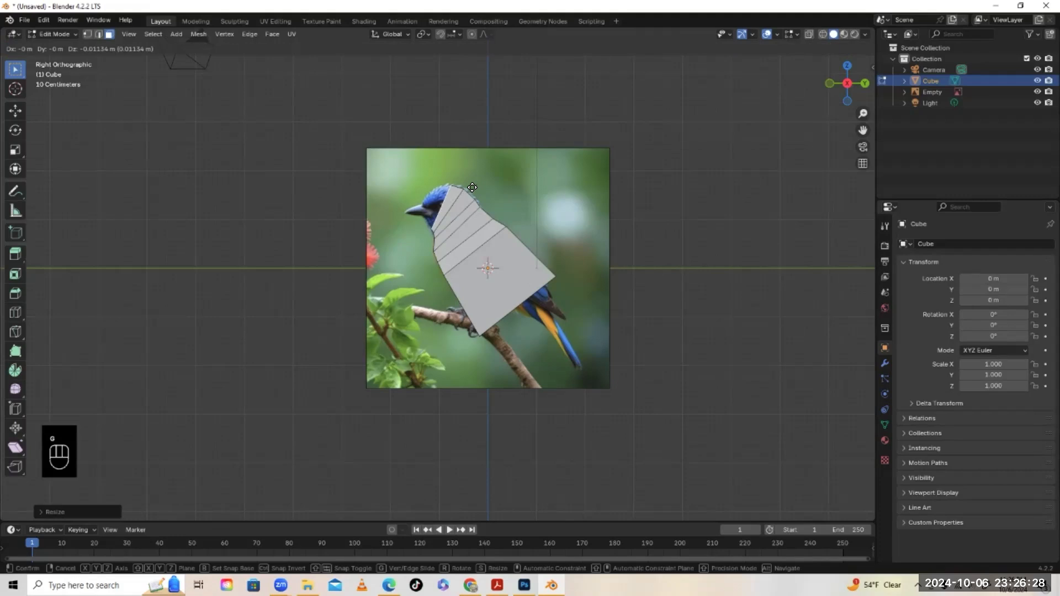
pyautogui.click(472, 187)
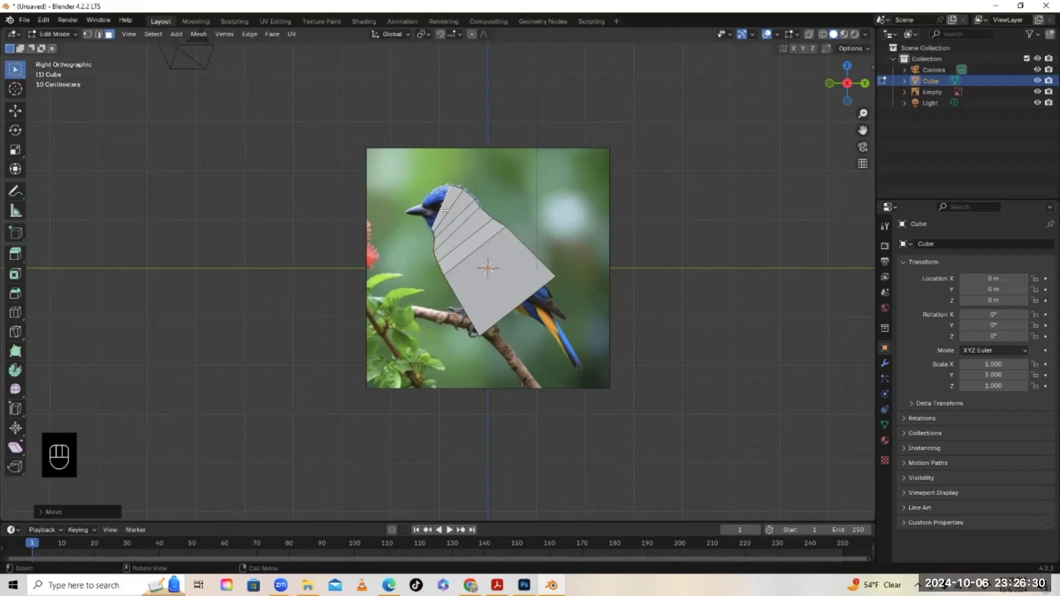
# Step: Extrude the head about 0.17 m toward the bird's eye, then rotate, resize and reposition the end face to match the outline
pyautogui.press('e')
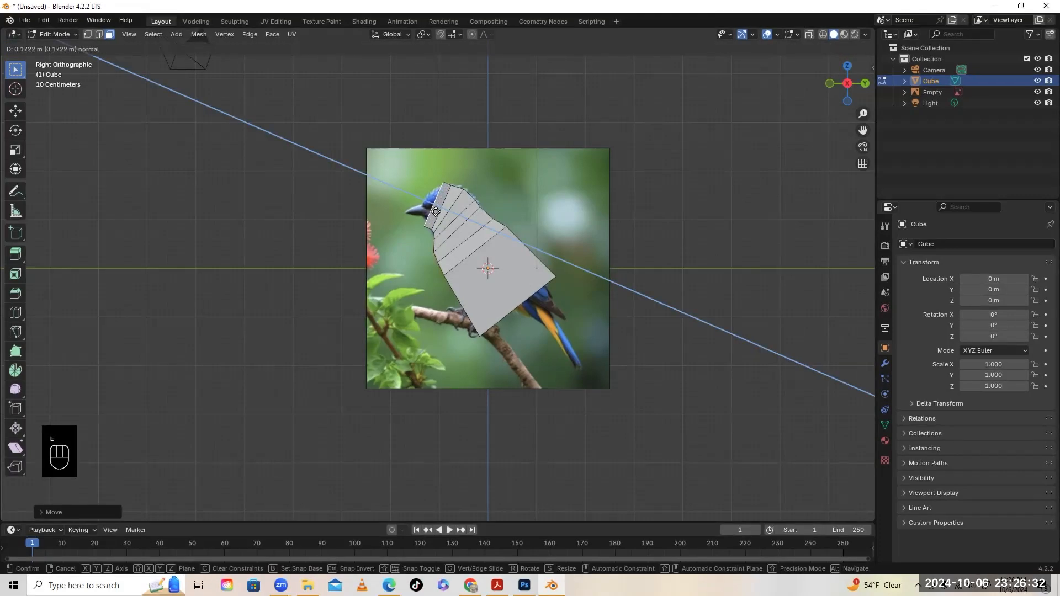
pyautogui.click(450, 189)
pyautogui.press('r')
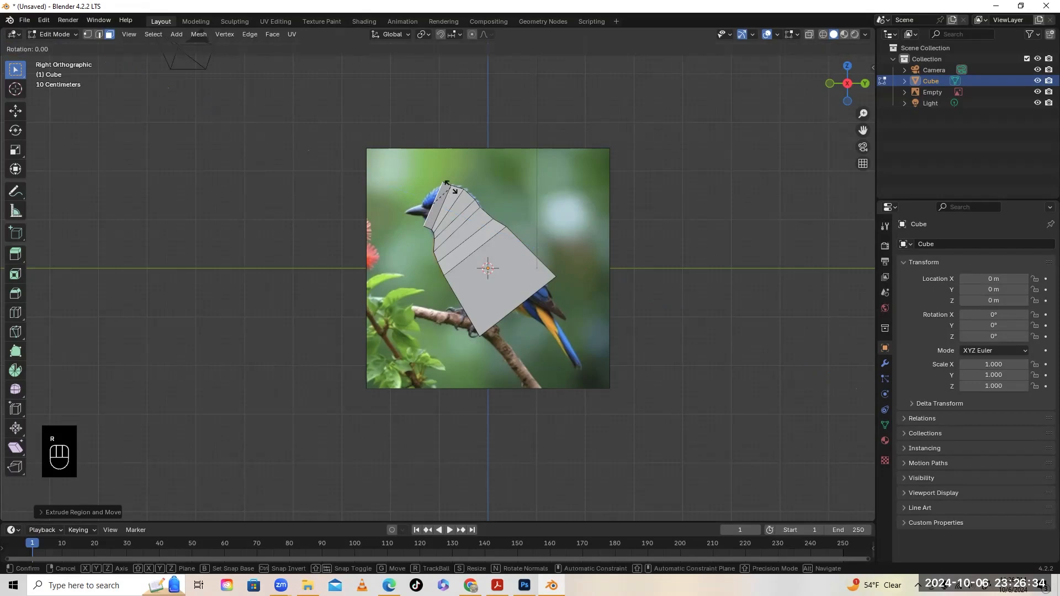
pyautogui.click(449, 179)
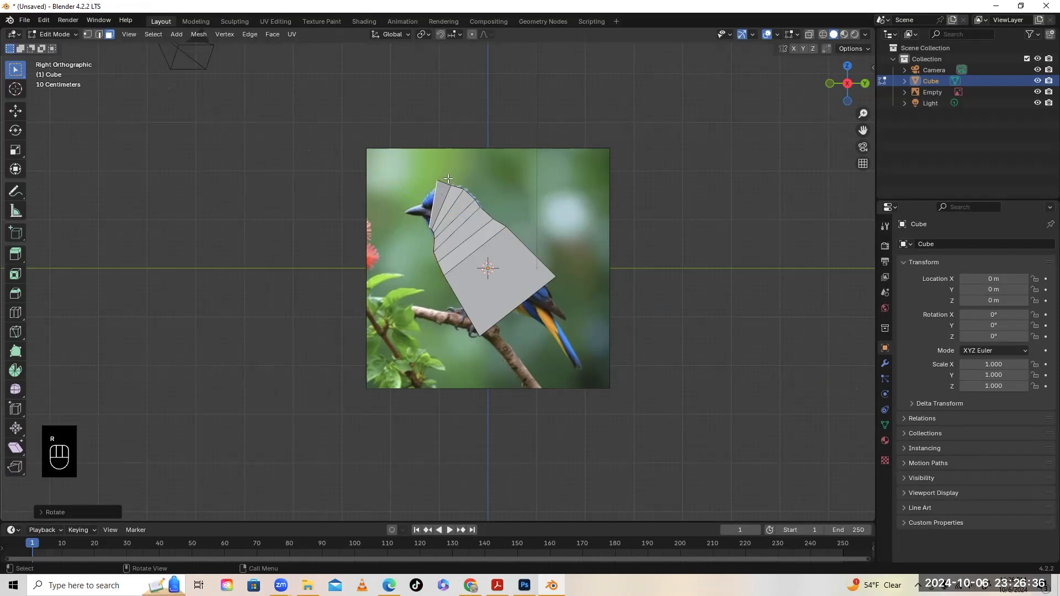
pyautogui.press('s')
pyautogui.click(448, 188)
pyautogui.press('g')
pyautogui.click(447, 189)
pyautogui.press('s')
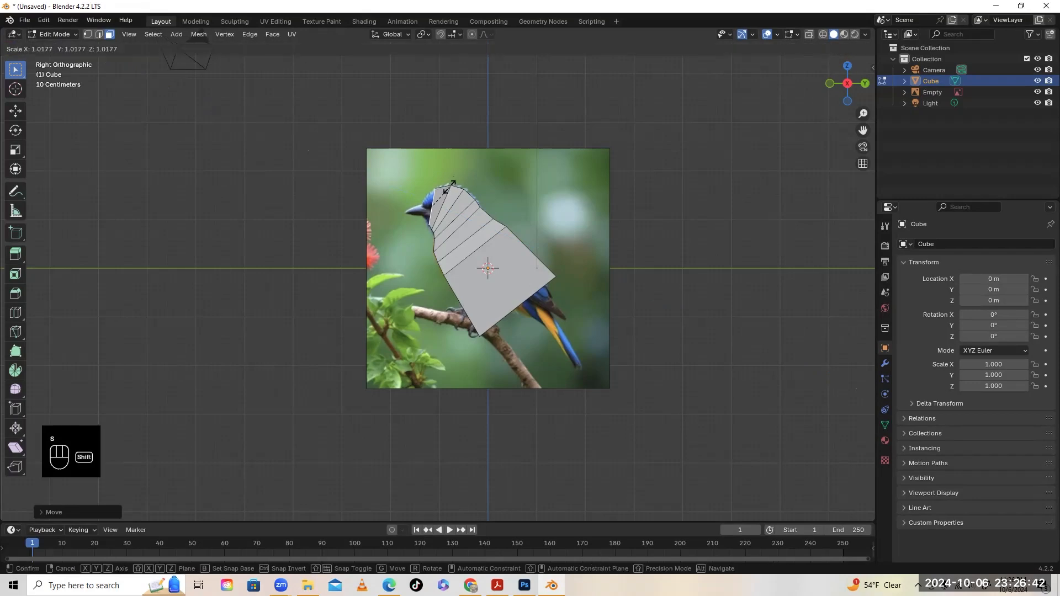
pyautogui.click(452, 182)
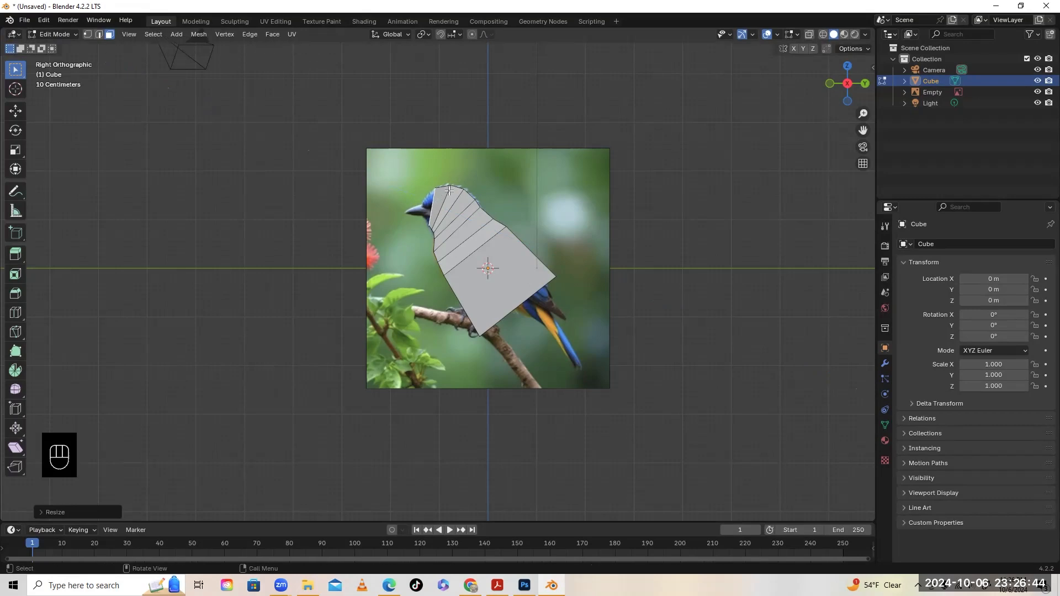
# Step: Extrude a section to the front of the head, rotate its end face about -10°, shrink it and shift it to the beak's base
pyautogui.press('e')
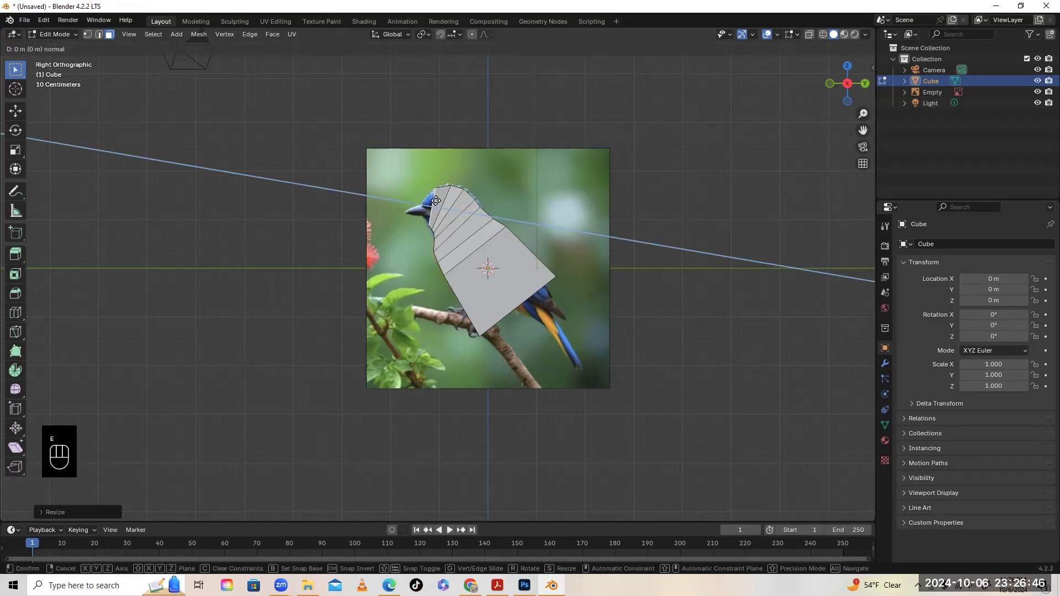
pyautogui.click(442, 172)
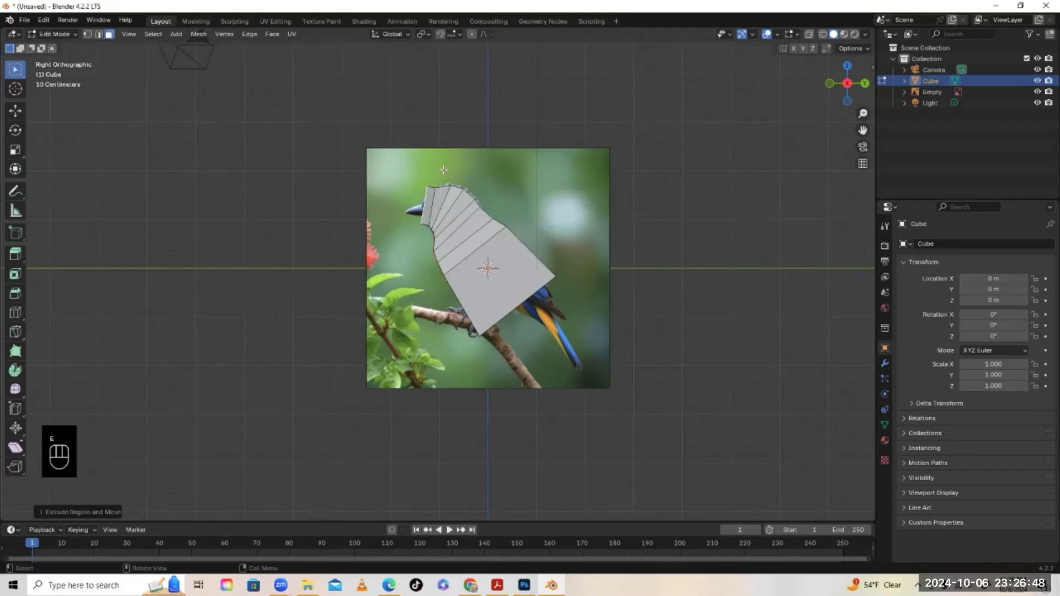
pyautogui.press('r')
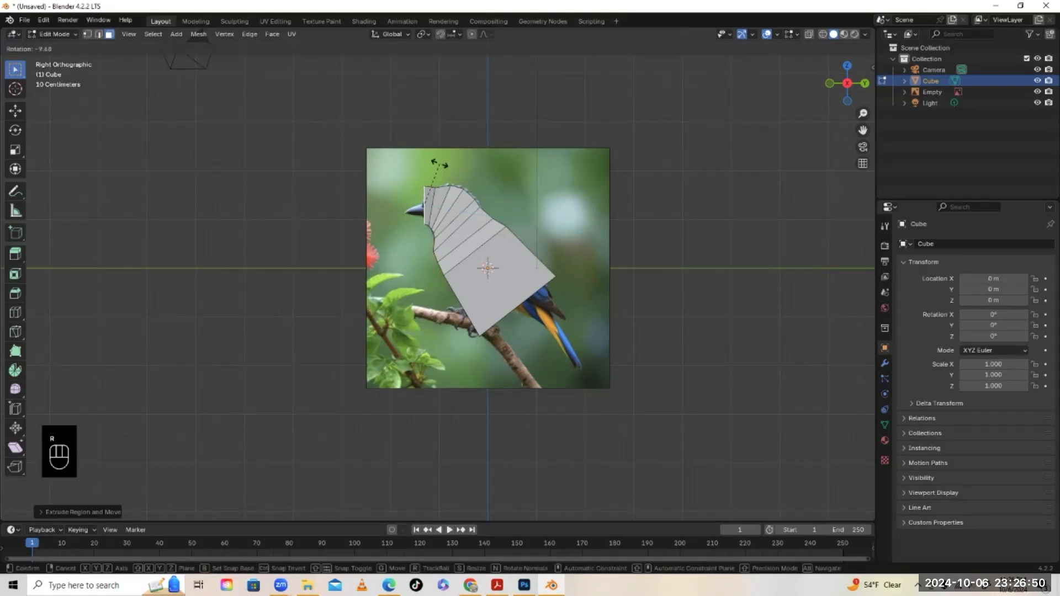
pyautogui.click(438, 164)
pyautogui.press('s')
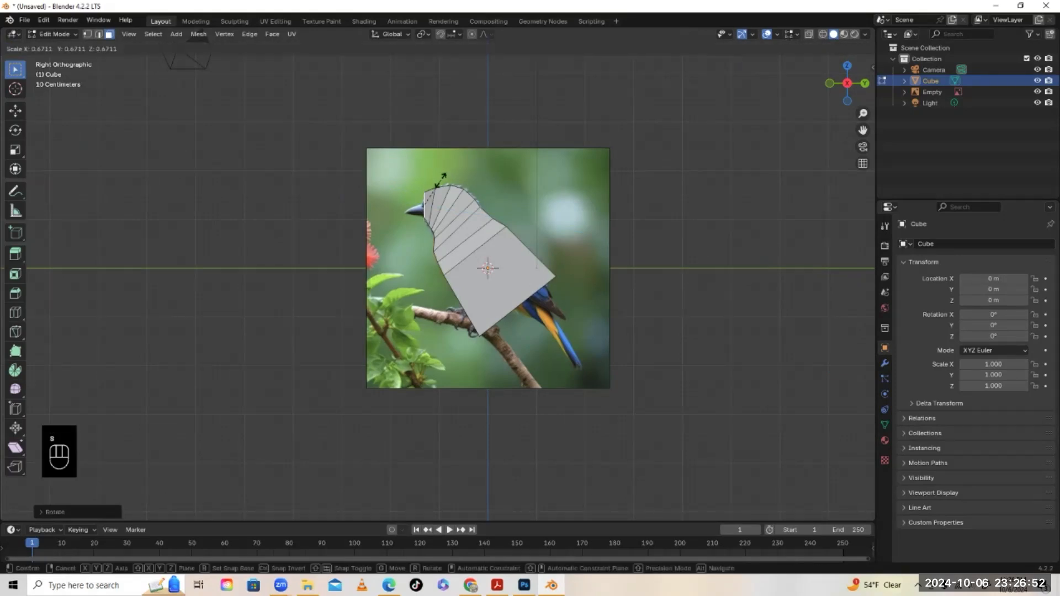
pyautogui.click(438, 190)
pyautogui.press('g')
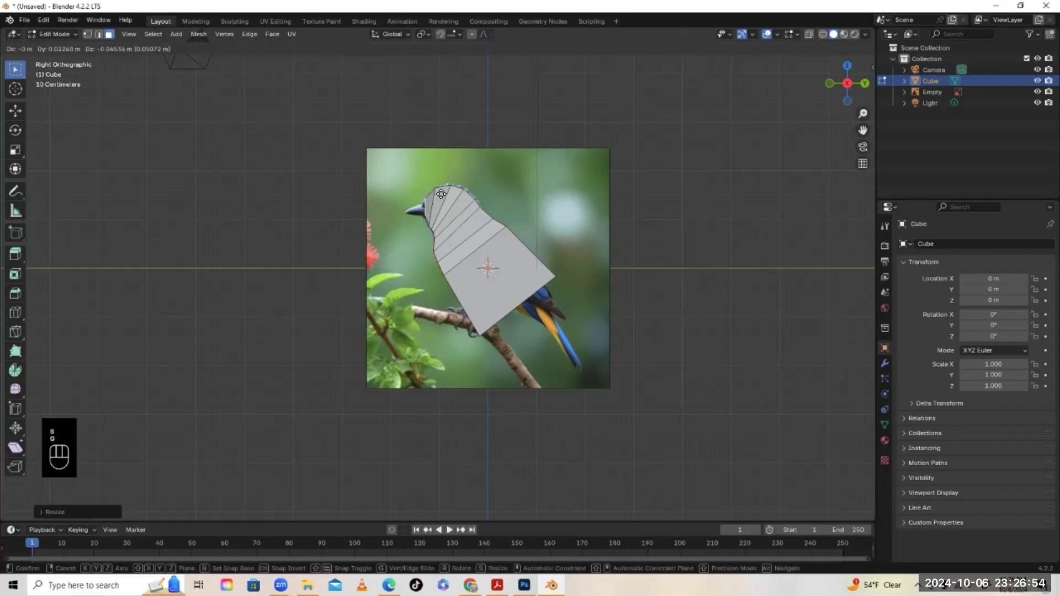
pyautogui.click(439, 195)
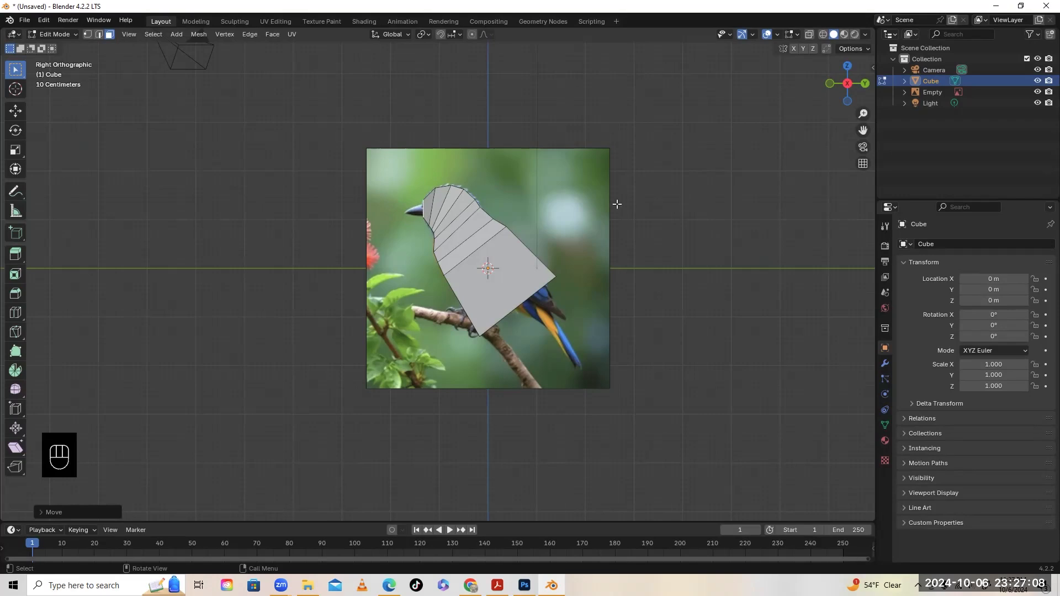
# Step: Check the mesh from several angles, select the small front face of the head and extrude it slightly toward the beak in the right orthographic view
pyautogui.moveTo(589, 207); pyautogui.dragTo(483, 301, button='middle')
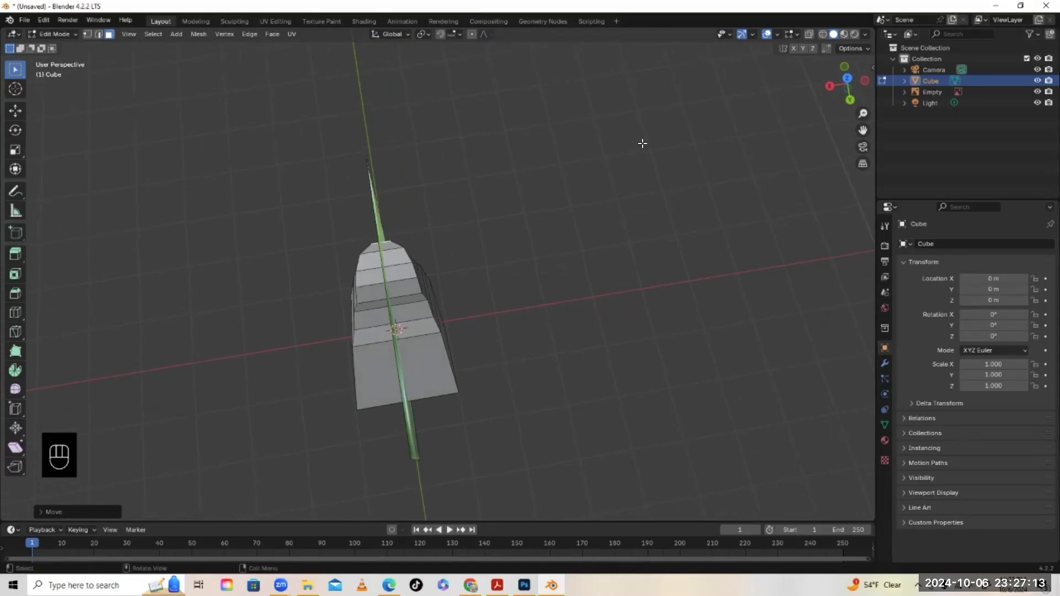
pyautogui.click(847, 76)
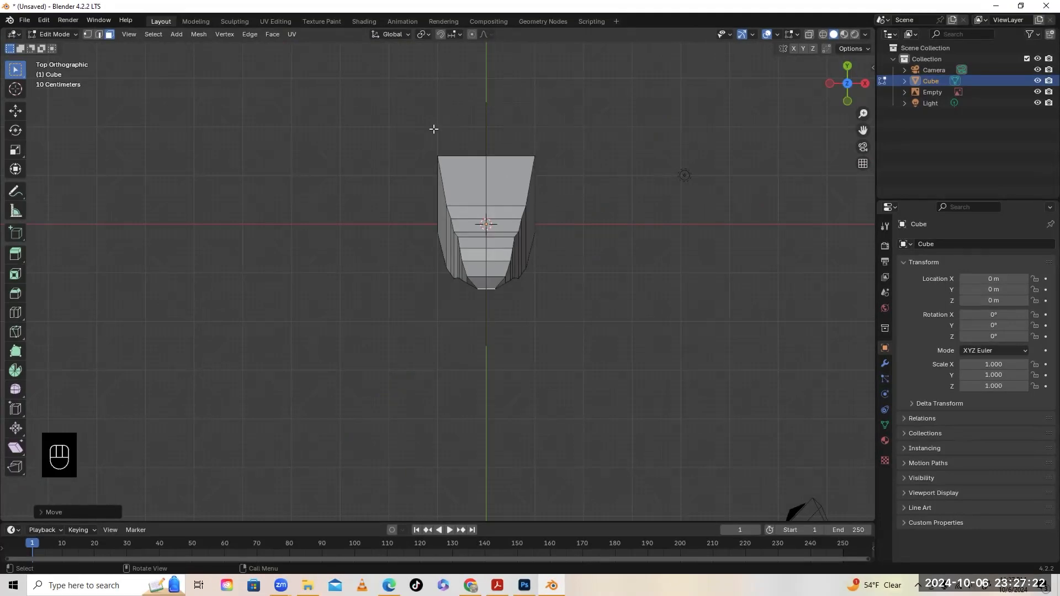
pyautogui.click(866, 84)
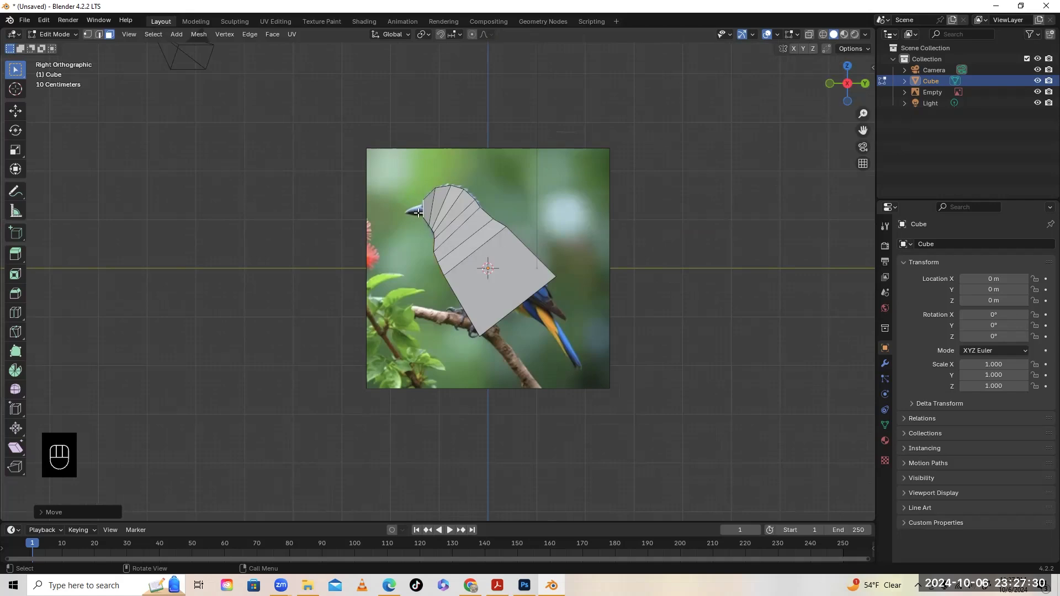
pyautogui.moveTo(414, 213); pyautogui.dragTo(471, 218, button='middle')
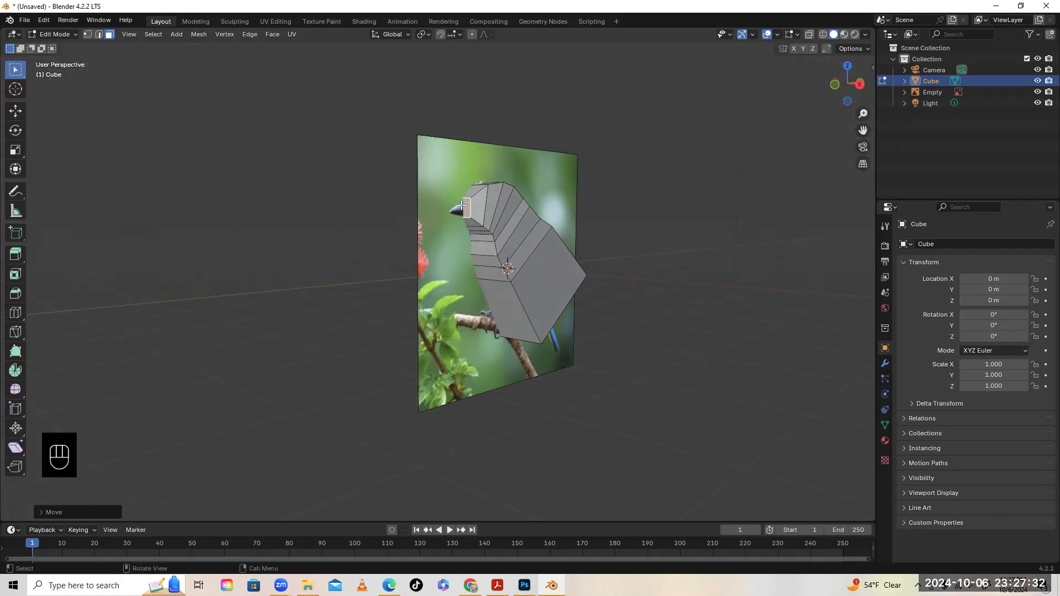
pyautogui.click(464, 204)
pyautogui.moveTo(575, 242); pyautogui.dragTo(518, 243, button='middle')
pyautogui.moveTo(504, 195); pyautogui.dragTo(617, 221, button='middle')
pyautogui.click(488, 219)
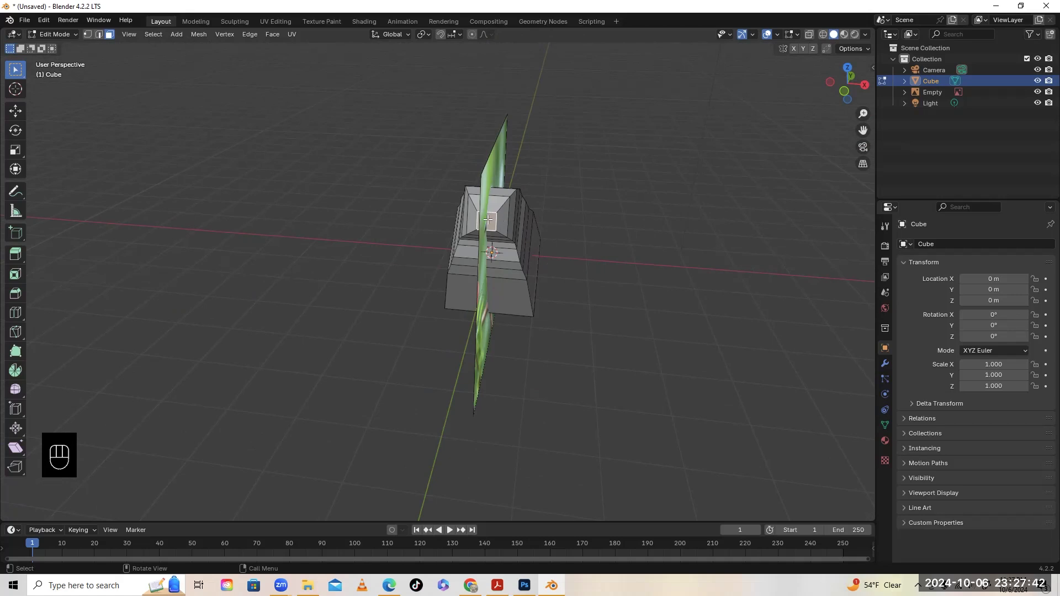
pyautogui.press('KP_3')
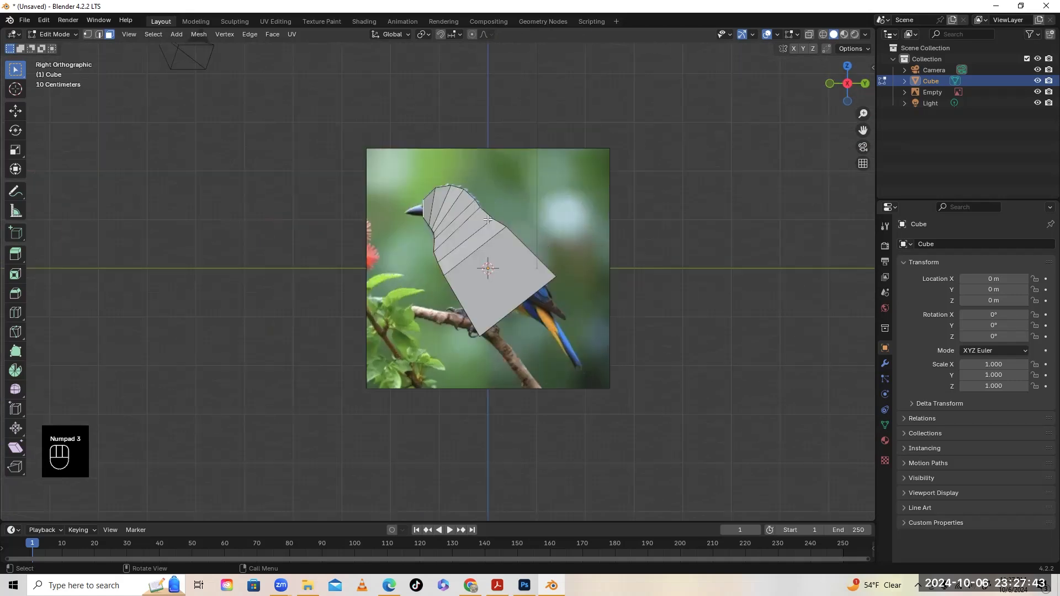
pyautogui.press('e')
pyautogui.click(418, 217)
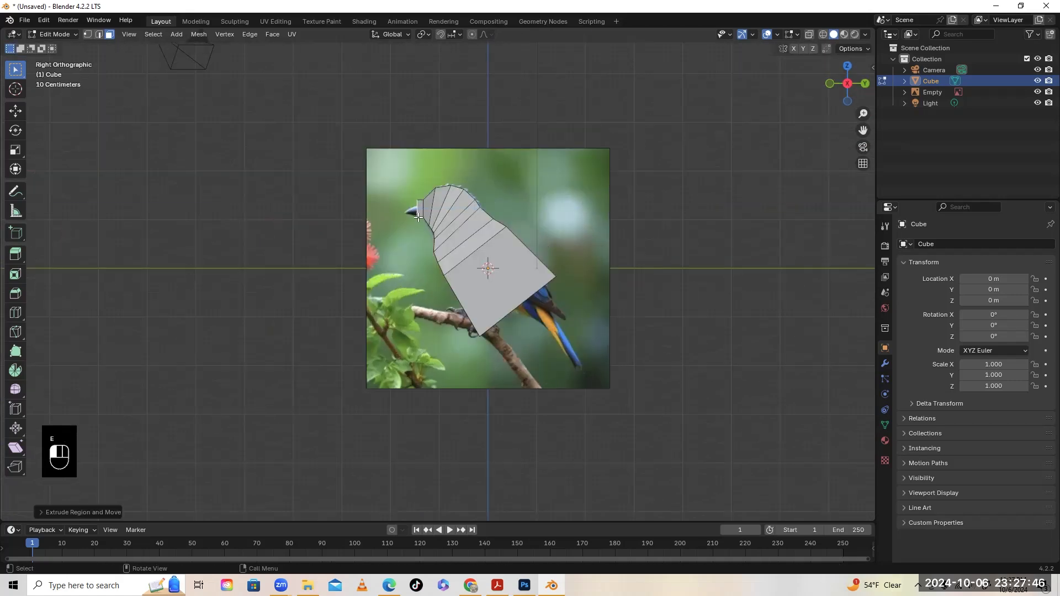
# Step: Shrink the newly extruded face at the front of the head and nudge it into line with the beak's base
pyautogui.press('s')
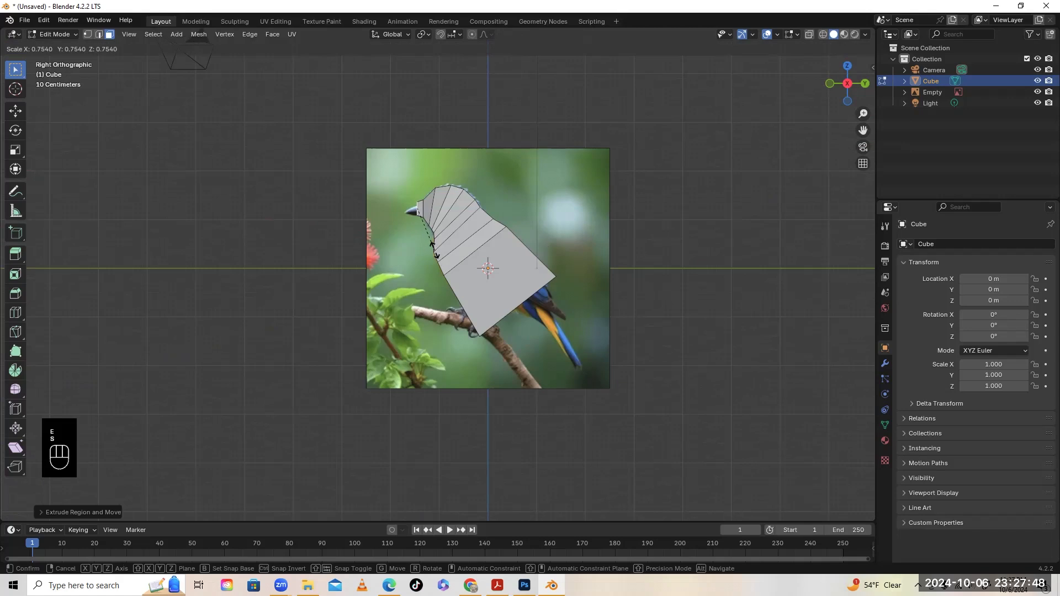
pyautogui.click(430, 243)
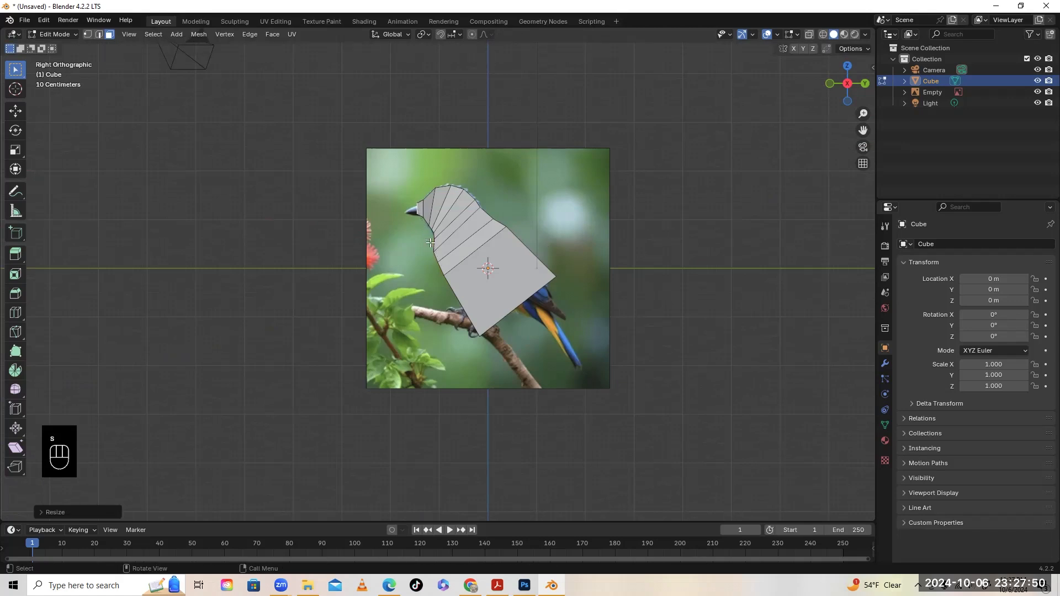
pyautogui.press('g')
pyautogui.click(430, 245)
# Step: Extrude a beak section forward from the head, shrink its end face and shift it slightly to follow the beak outline
pyautogui.press('e')
pyautogui.click(403, 245)
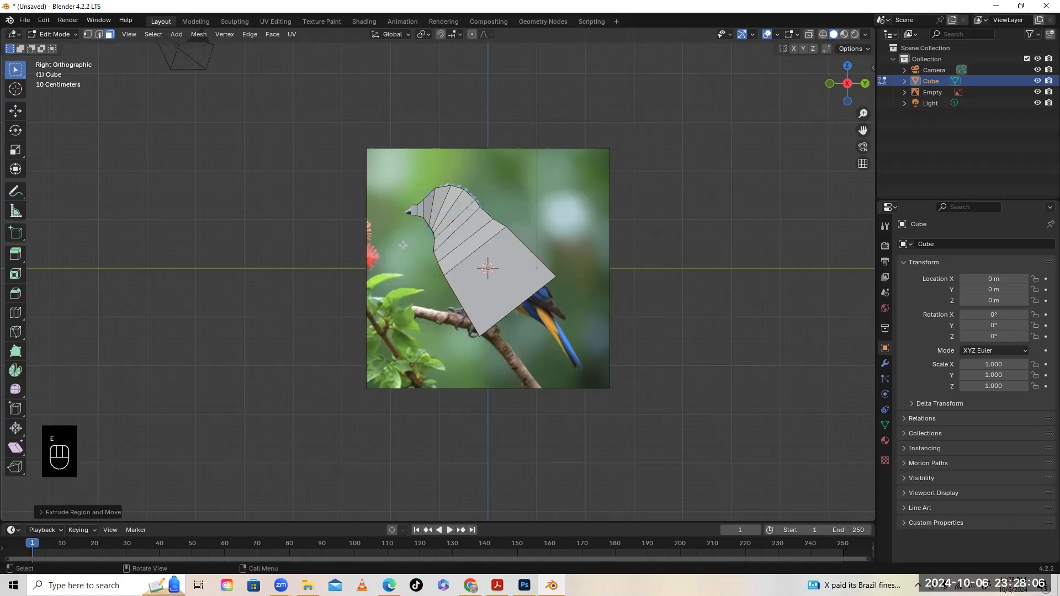
pyautogui.press('s')
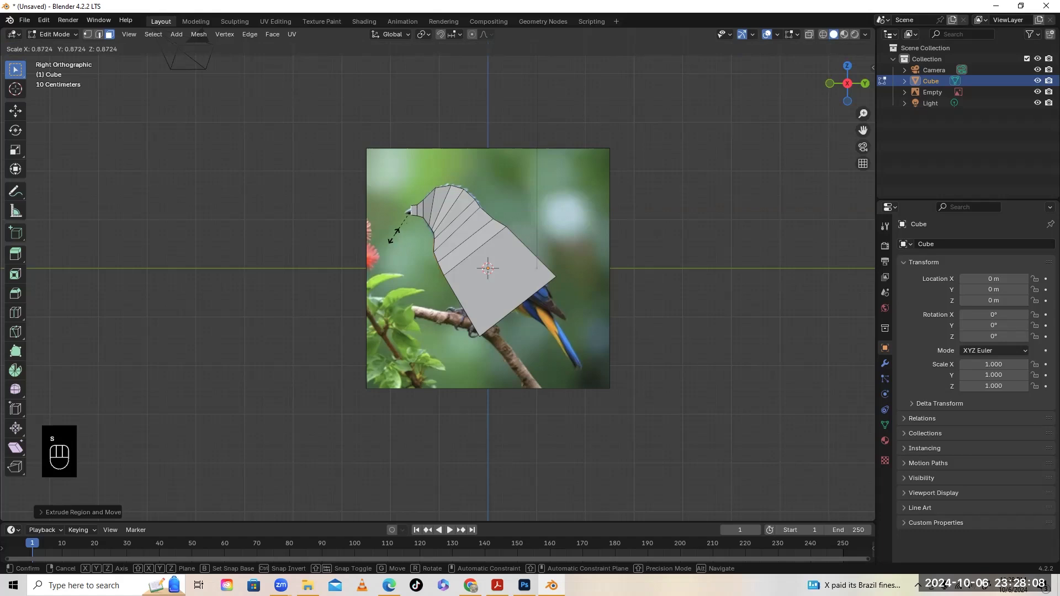
pyautogui.click(392, 224)
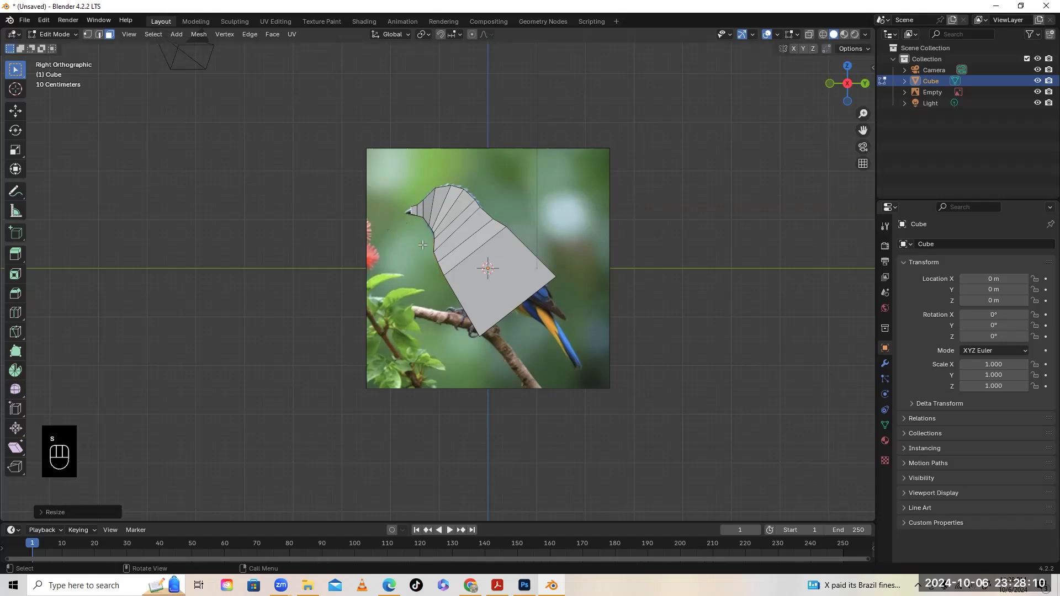
pyautogui.press('g')
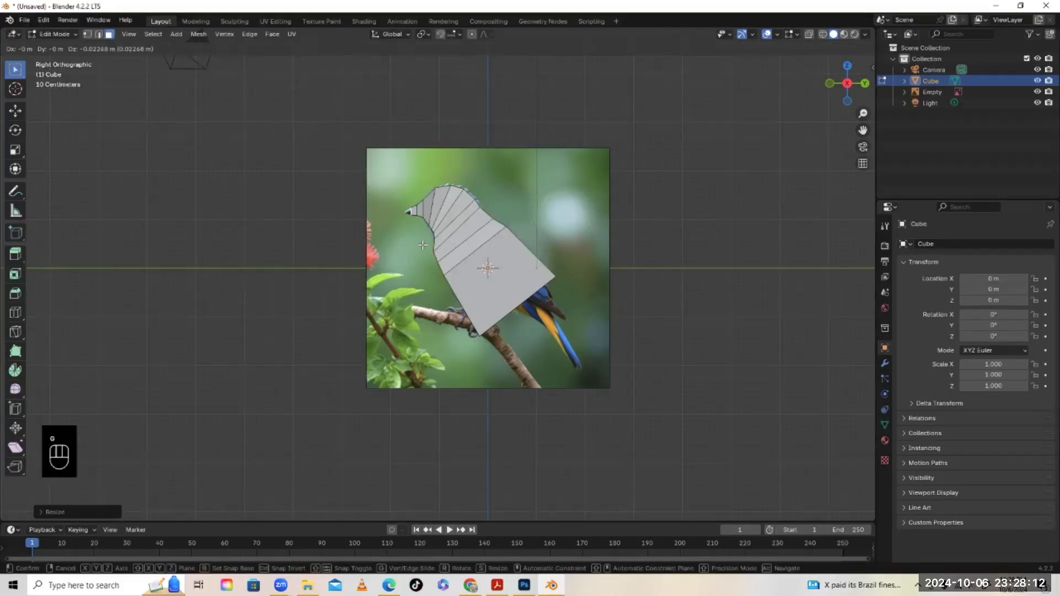
pyautogui.click(424, 244)
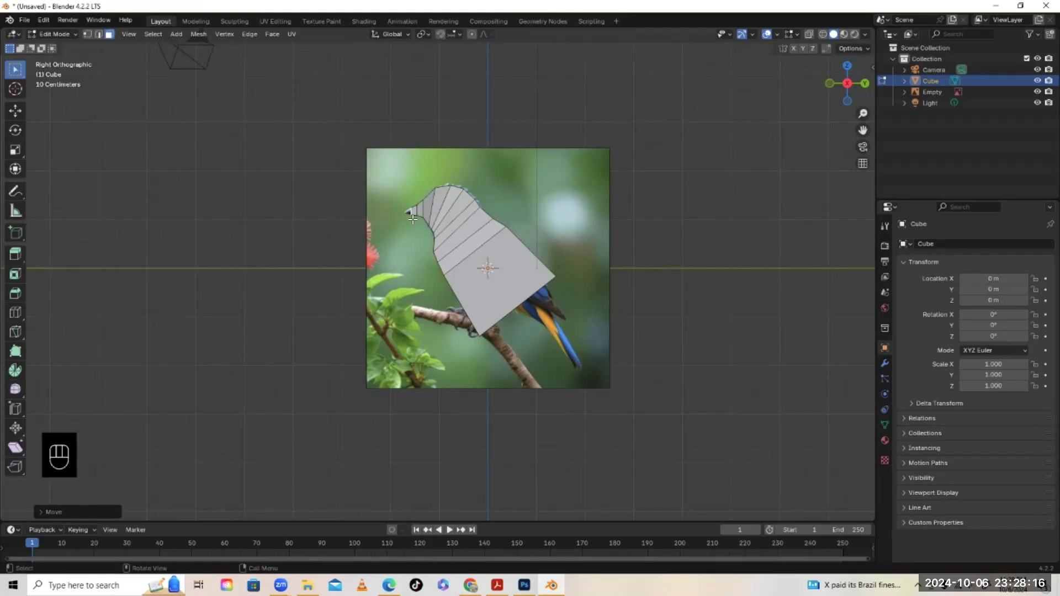
# Step: Extrude the final beak section, scale its end face nearly to a point and move it onto the beak tip
pyautogui.press('e')
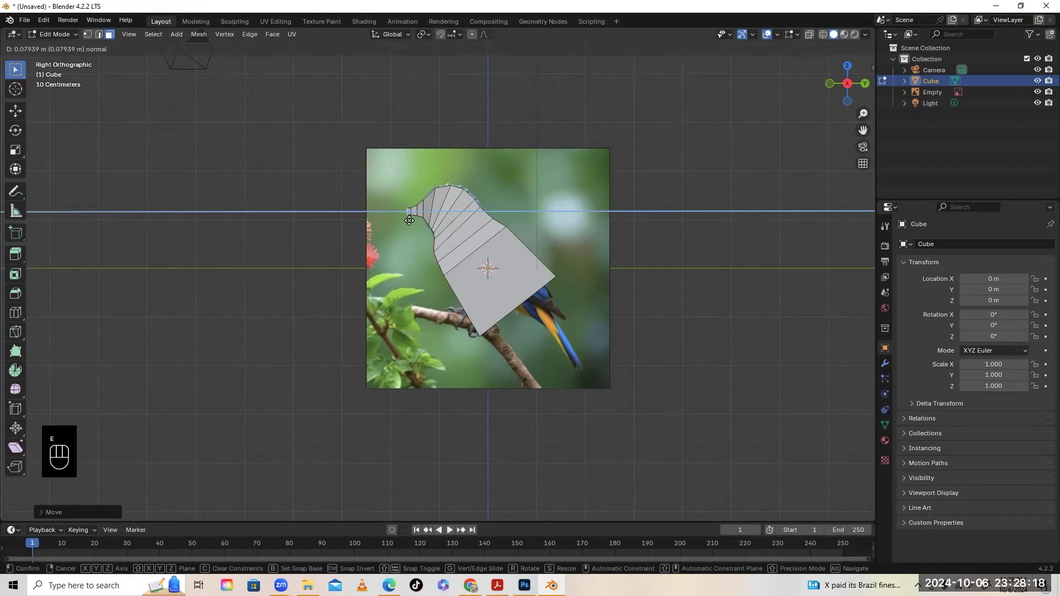
pyautogui.click(407, 221)
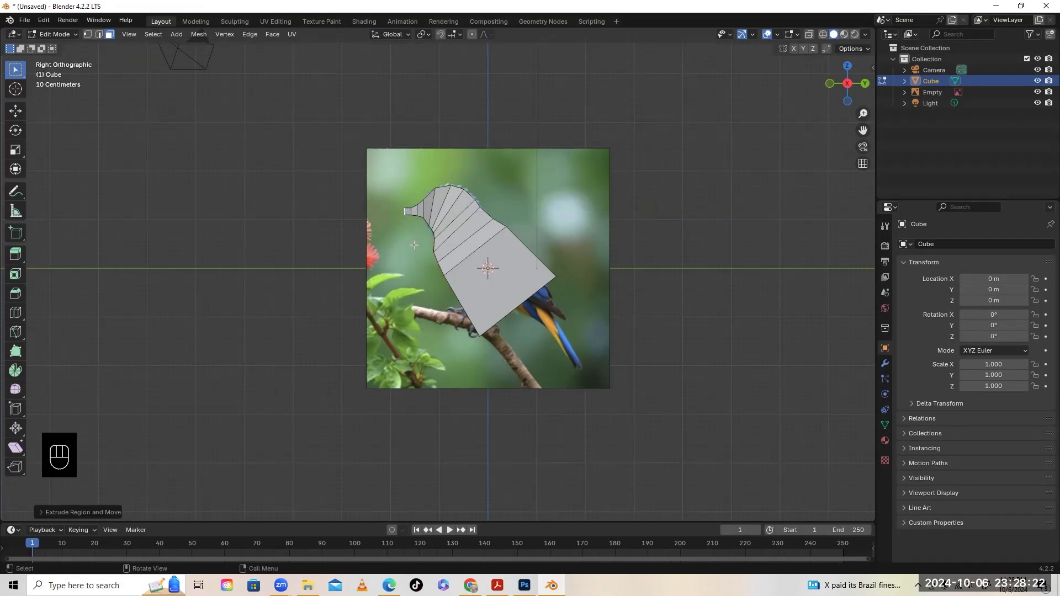
pyautogui.press('s')
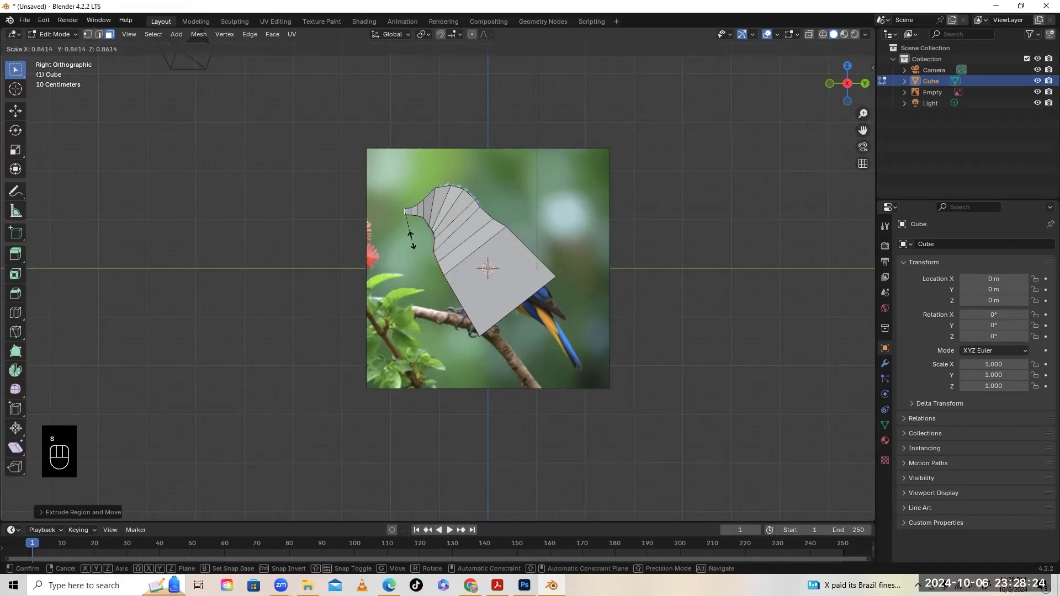
pyautogui.click(407, 219)
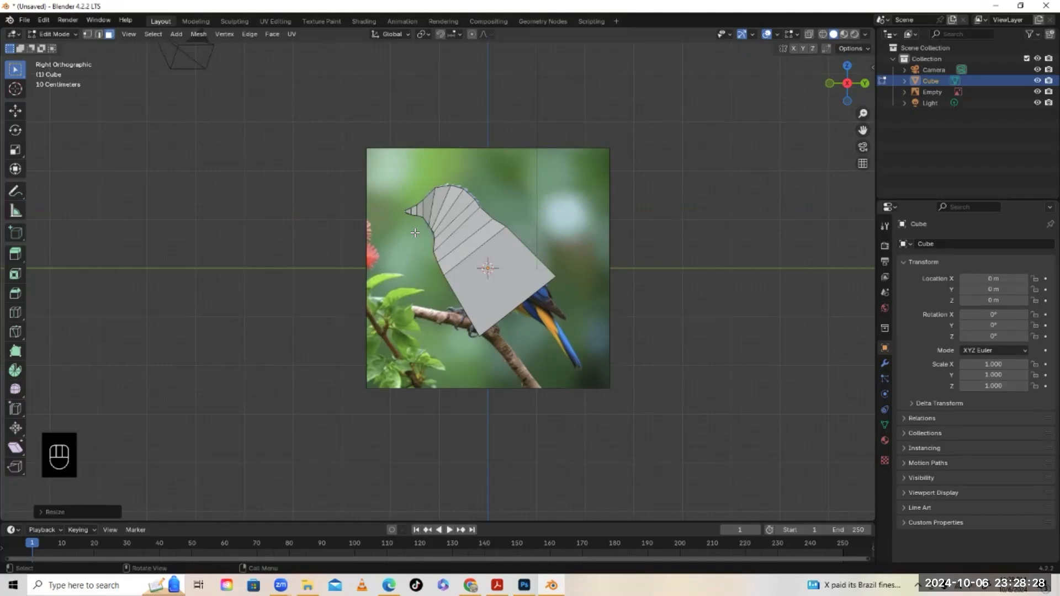
pyautogui.press('g')
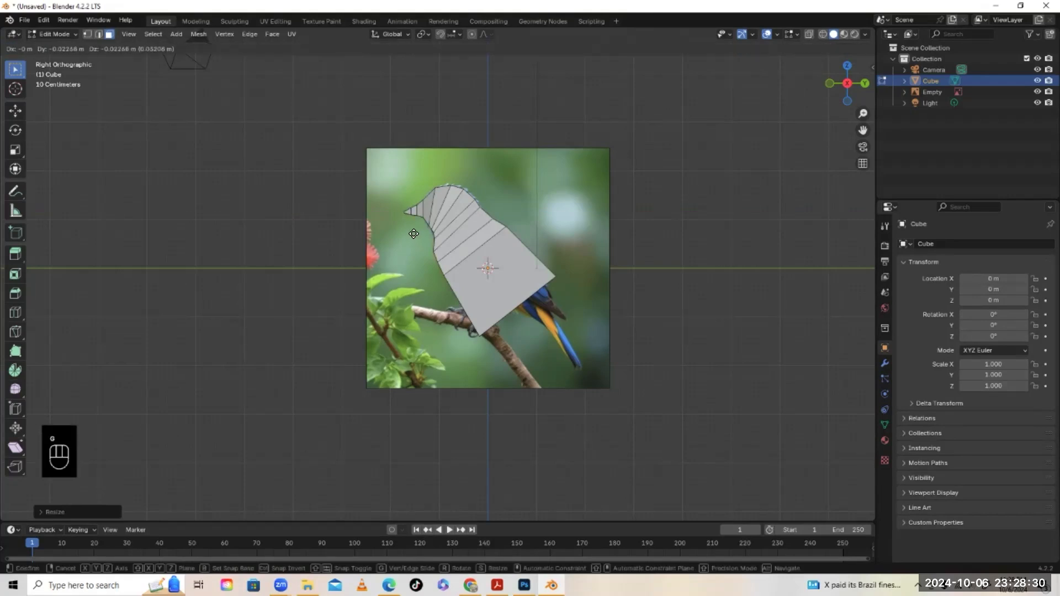
pyautogui.click(415, 235)
# Step: Examine the beak and head shape from the front, side and top, ending in the right orthographic view
pyautogui.moveTo(415, 234); pyautogui.dragTo(535, 234, button='middle')
pyautogui.scroll(5, 535, 234)
pyautogui.moveTo(624, 148); pyautogui.dragTo(525, 229, button='middle')
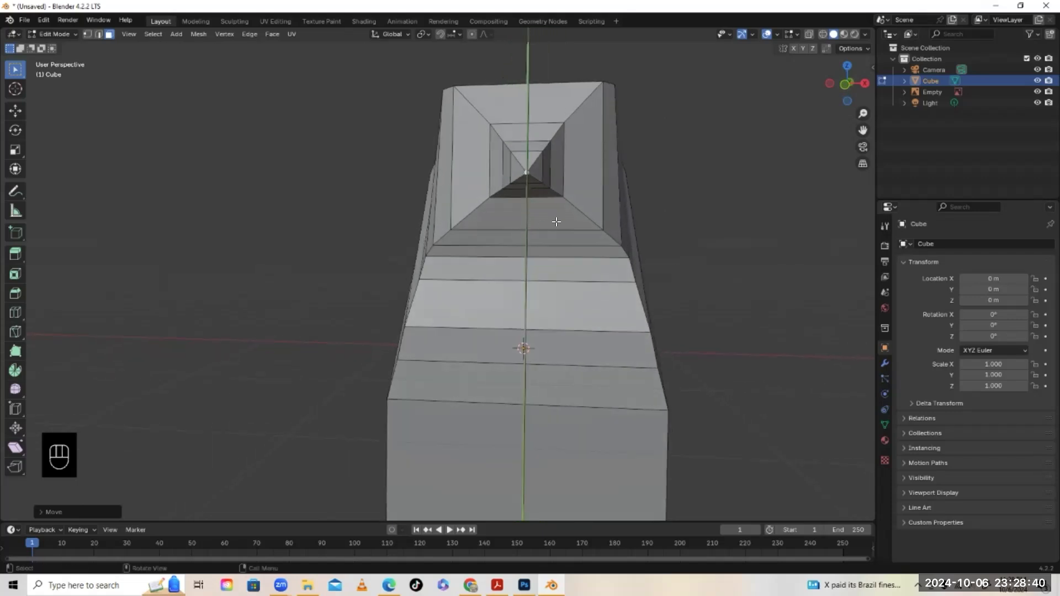
pyautogui.moveTo(521, 188); pyautogui.dragTo(753, 197, button='middle')
pyautogui.press('KP_3')
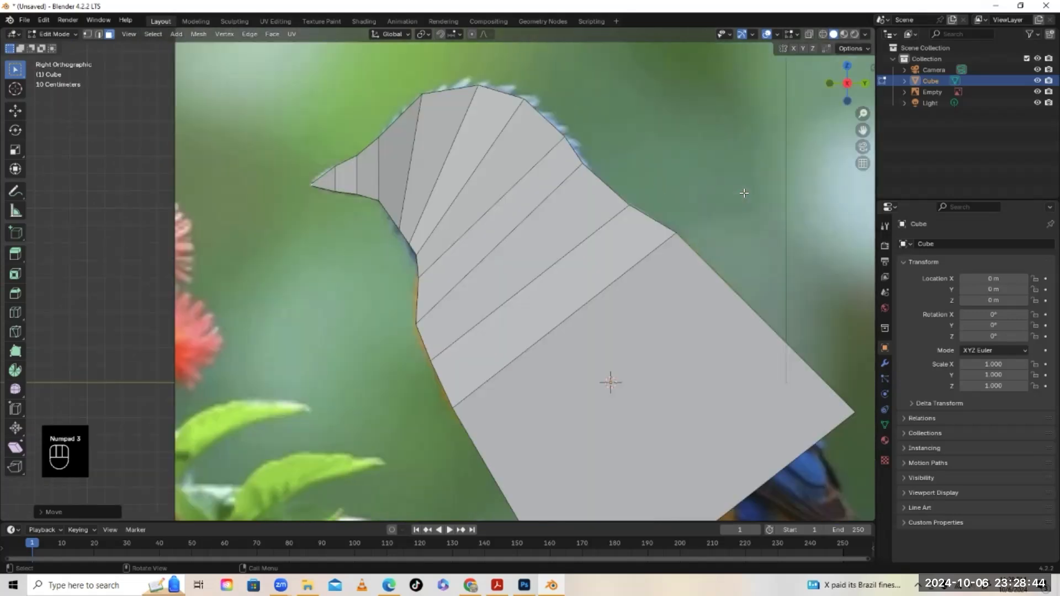
pyautogui.click(845, 63)
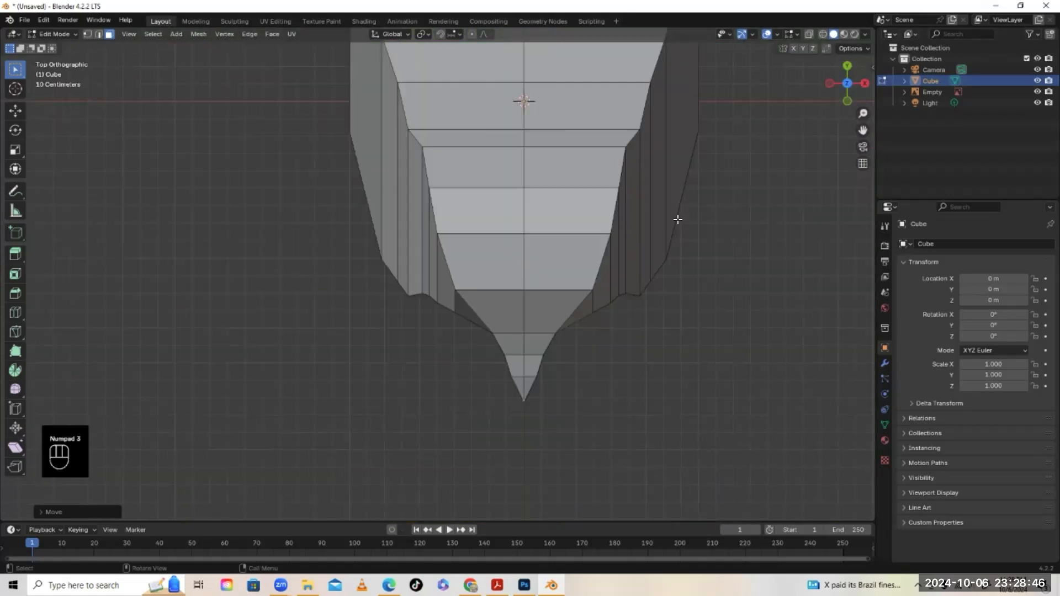
pyautogui.scroll(2, 845, 83)
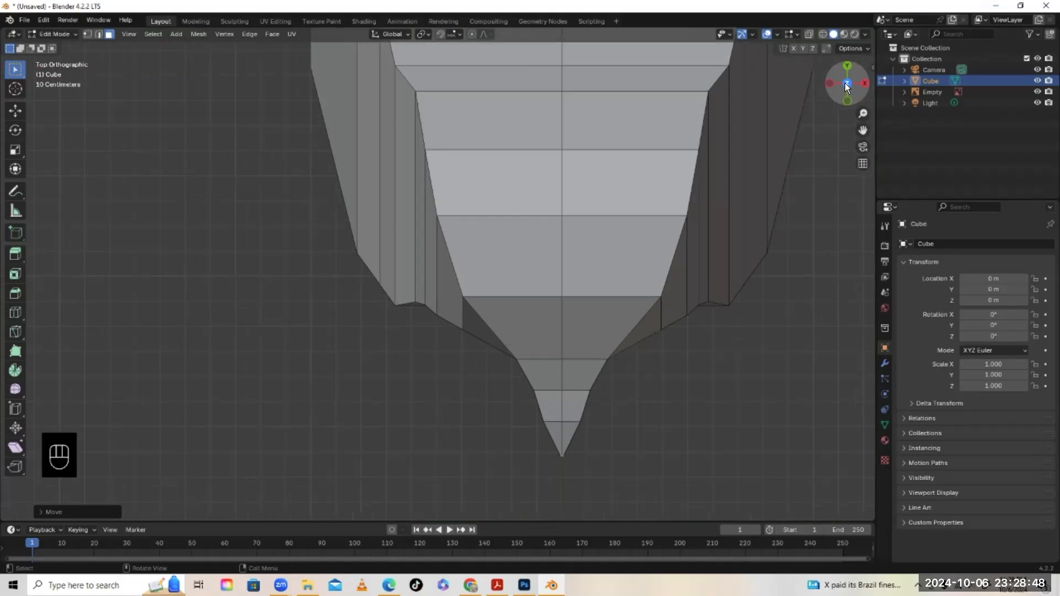
pyautogui.scroll(-6, 784, 138)
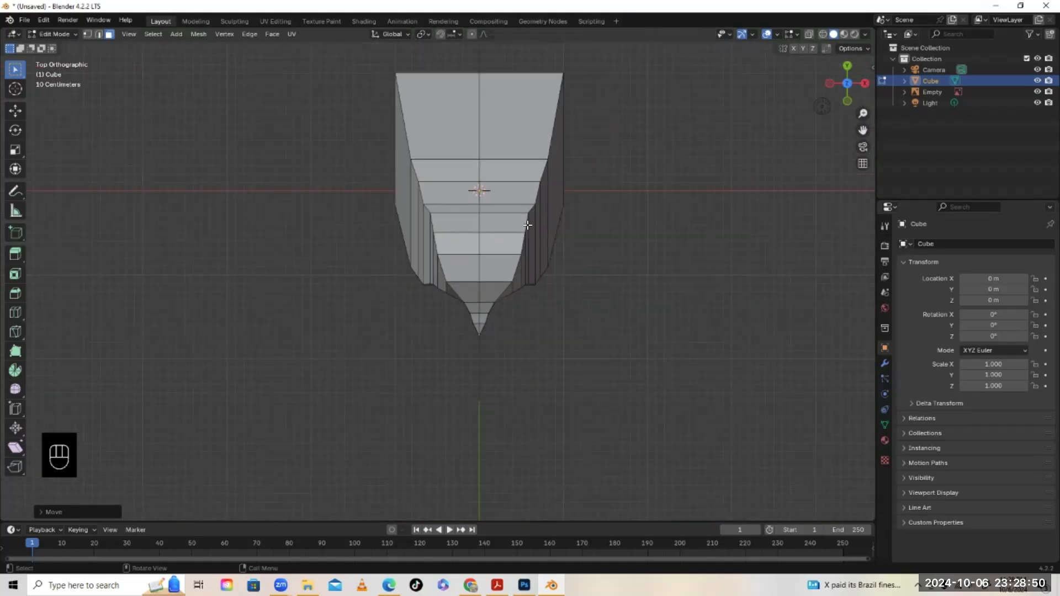
pyautogui.scroll(-2, 528, 225)
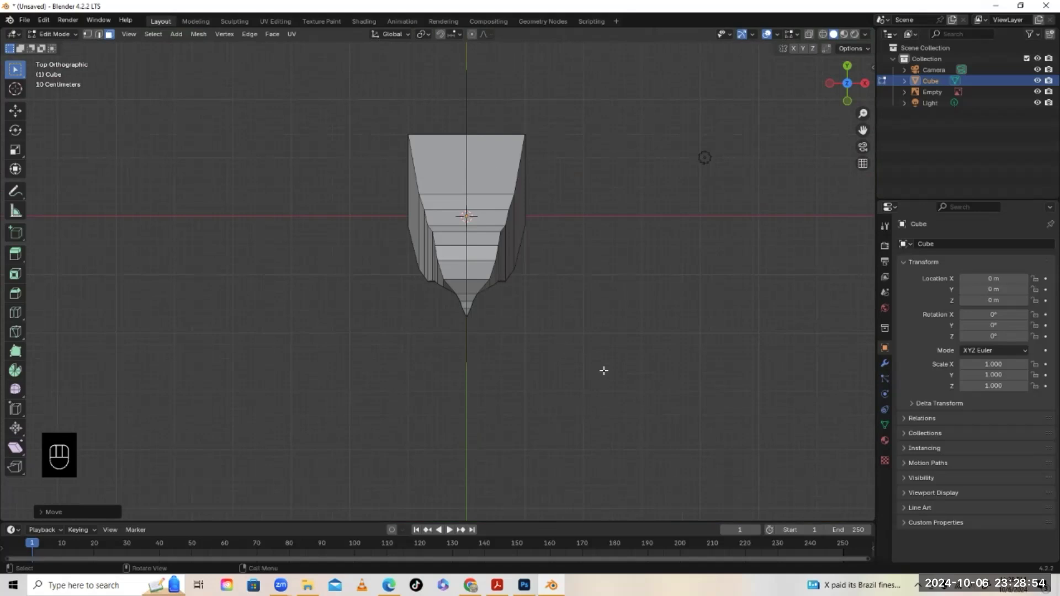
pyautogui.press('KP_3')
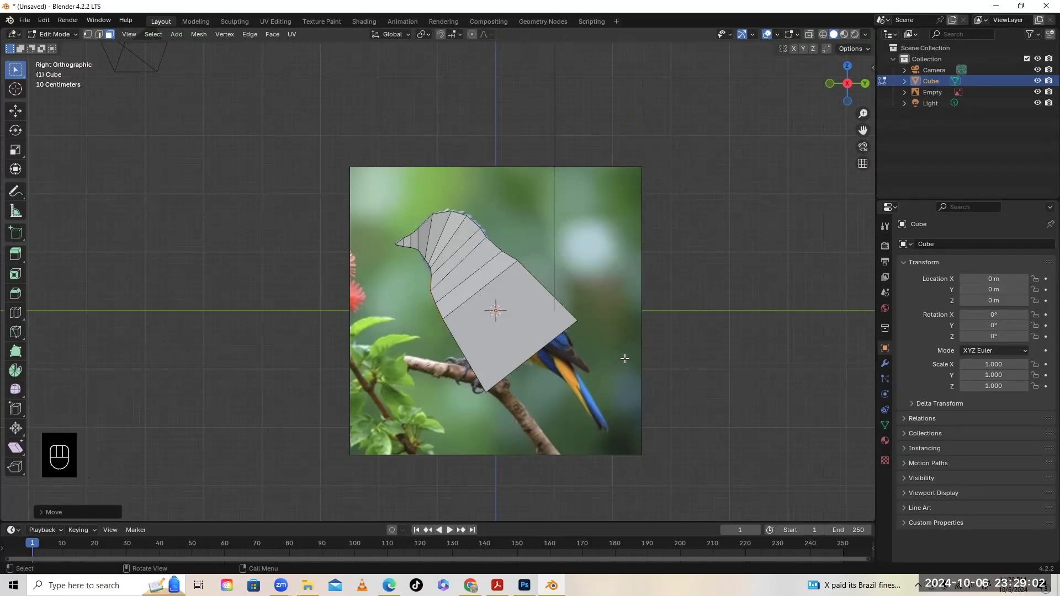
# Step: Select the large rear face of the body and move it about 1.12 m toward the head in the right orthographic view
pyautogui.moveTo(625, 359); pyautogui.dragTo(482, 312, button='middle')
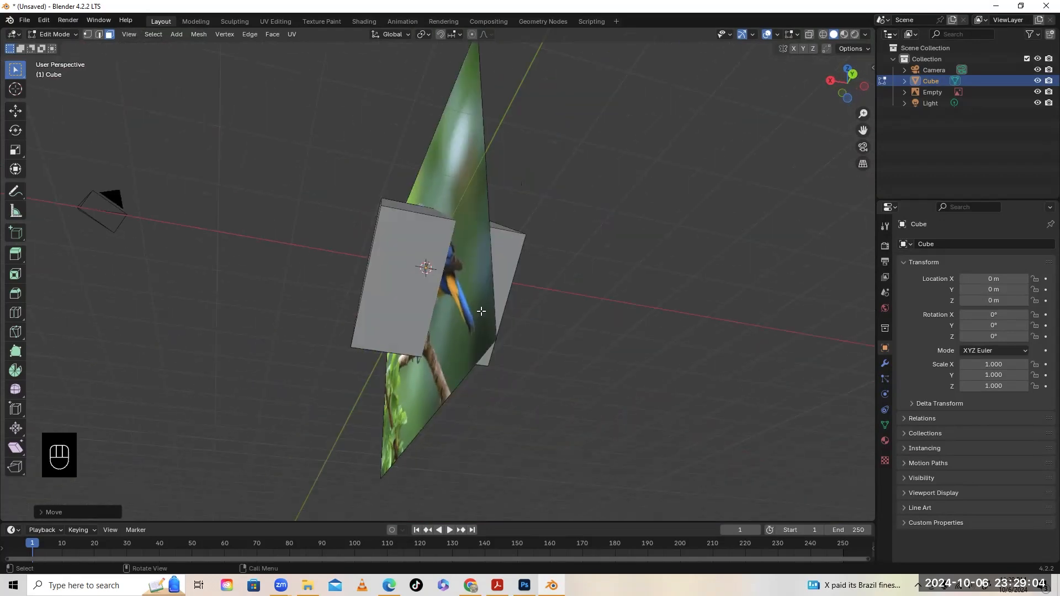
pyautogui.click(407, 275)
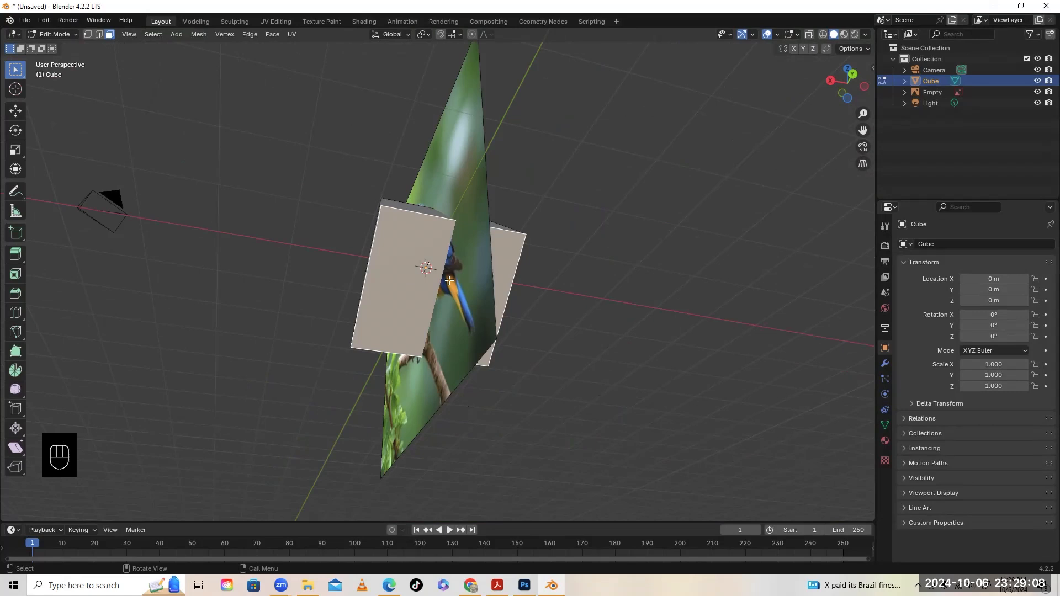
pyautogui.moveTo(449, 280); pyautogui.dragTo(501, 217, button='middle')
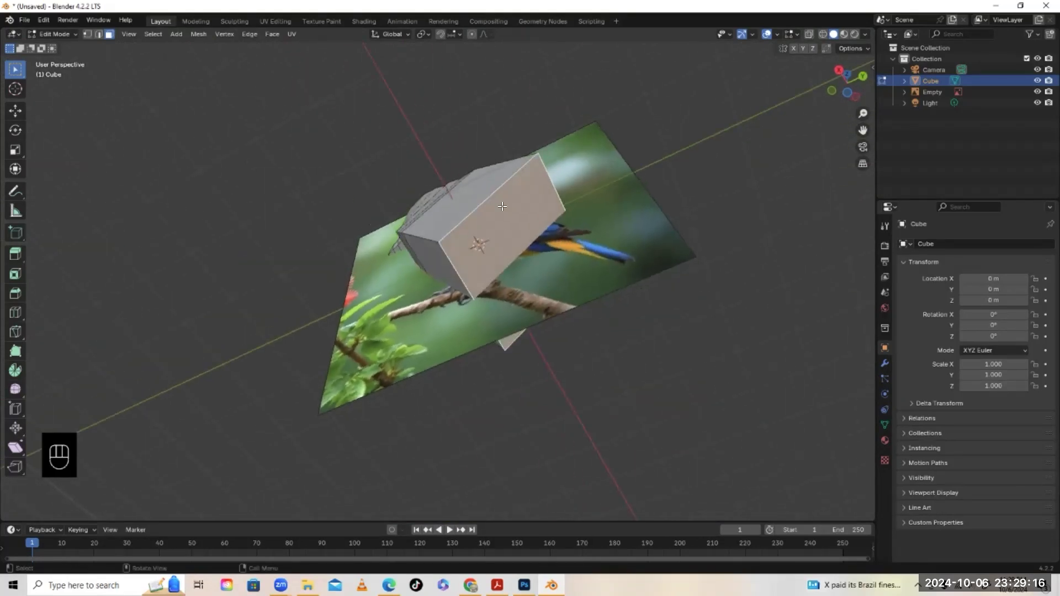
pyautogui.press('KP_3')
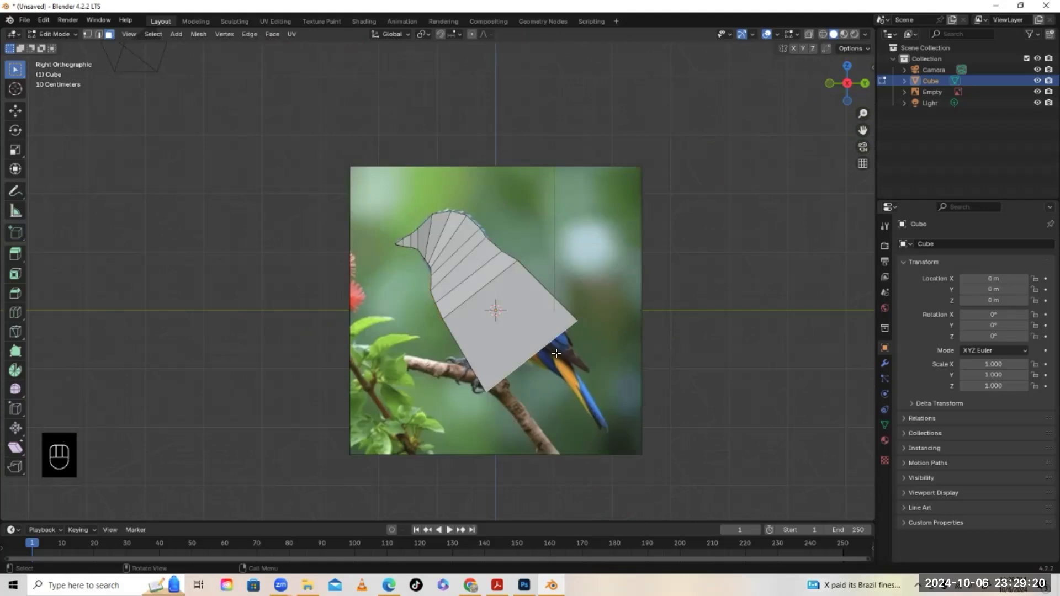
pyautogui.press('g')
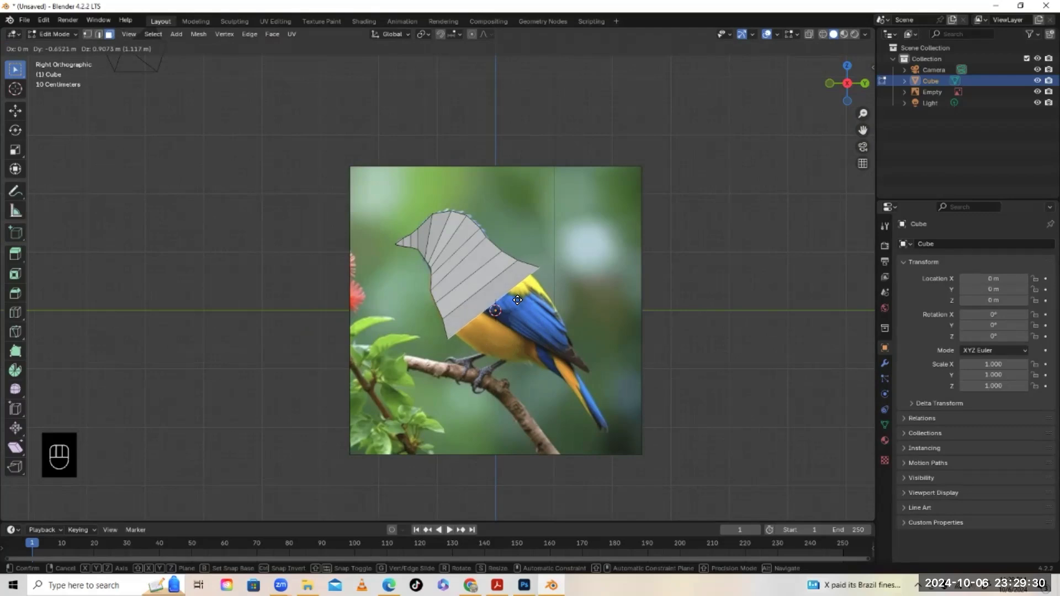
pyautogui.click(516, 300)
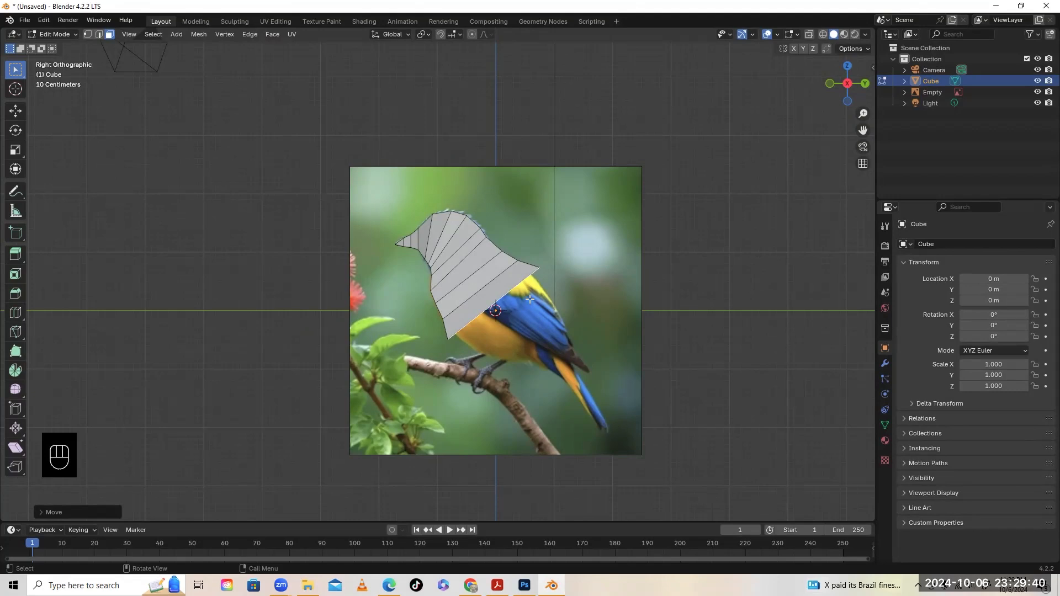
# Step: Scale the rear body face to about 0.82, nudge it slightly down, and rescale it to about 0.97 to match the bird's outline
pyautogui.press('s')
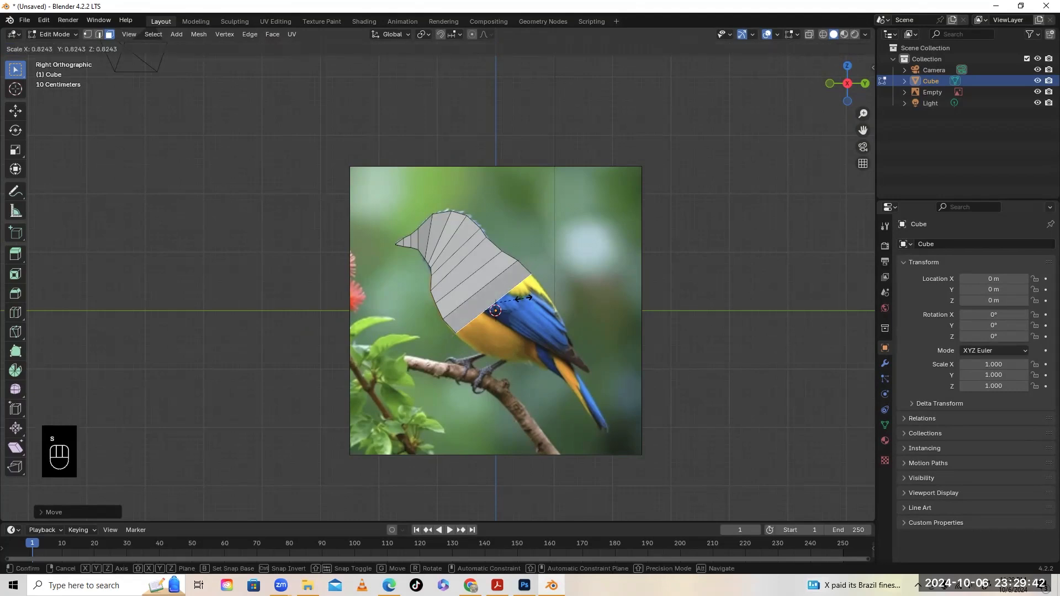
pyautogui.click(525, 297)
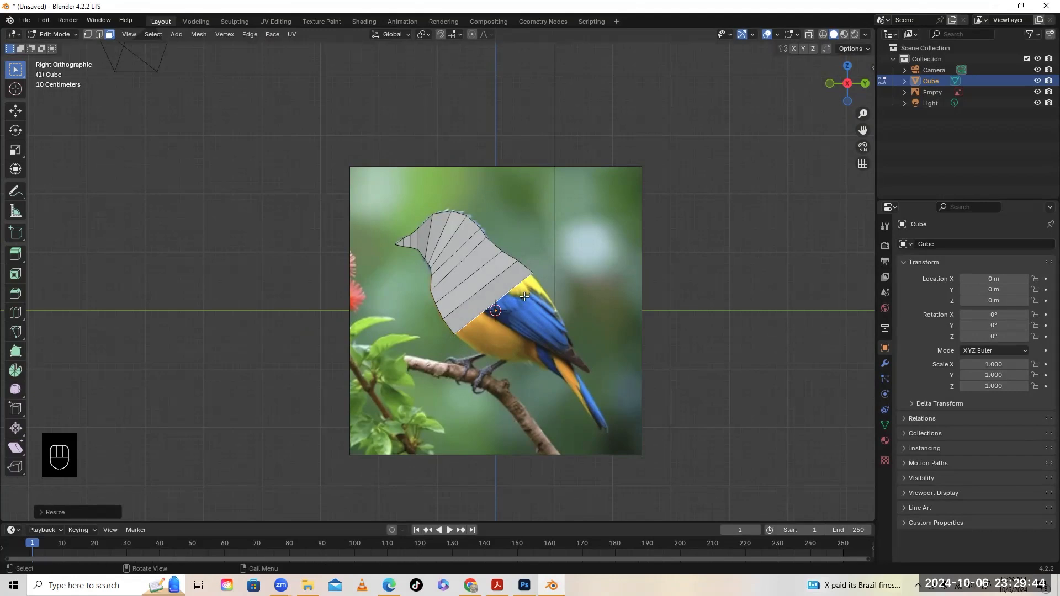
pyautogui.press('g')
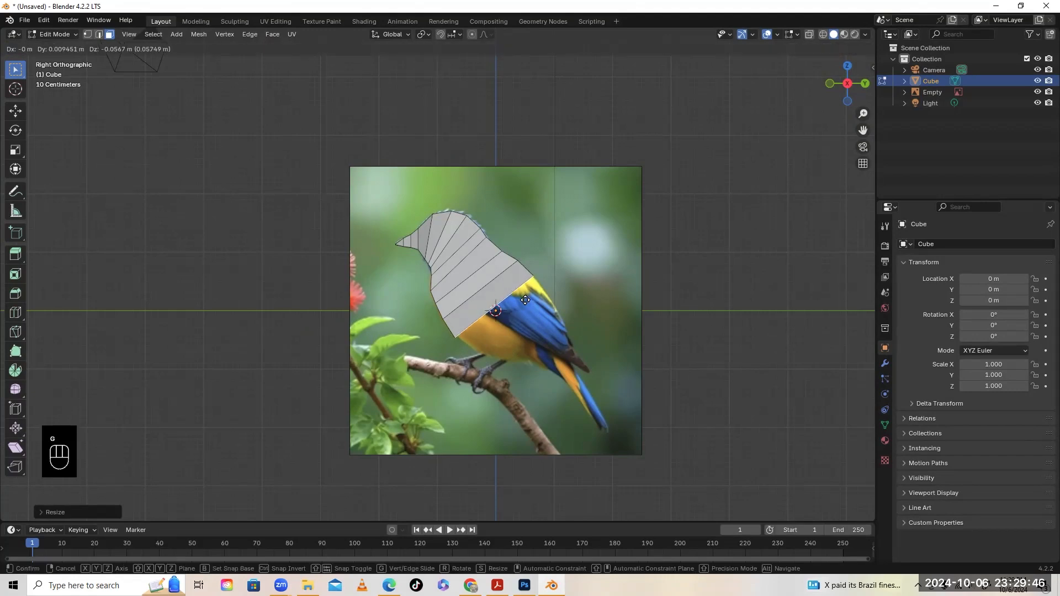
pyautogui.click(526, 300)
pyautogui.press('s')
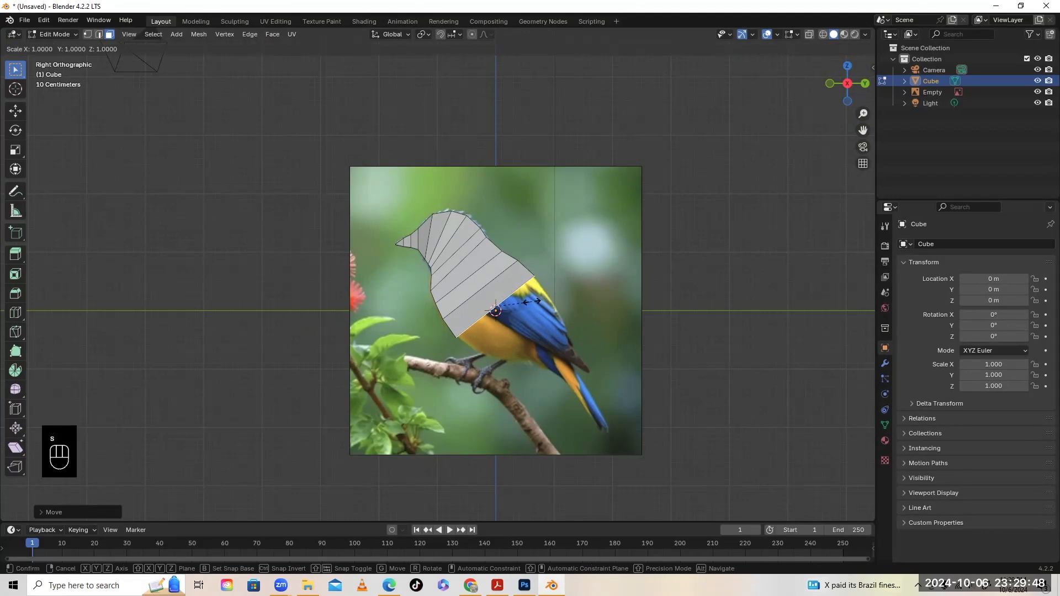
pyautogui.press('shift')
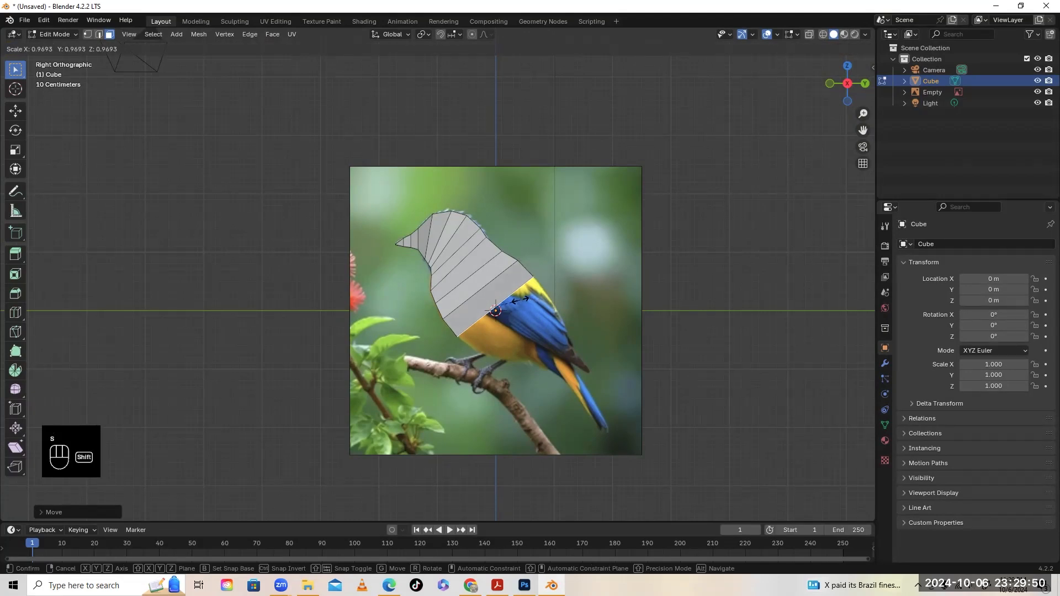
pyautogui.click(519, 299)
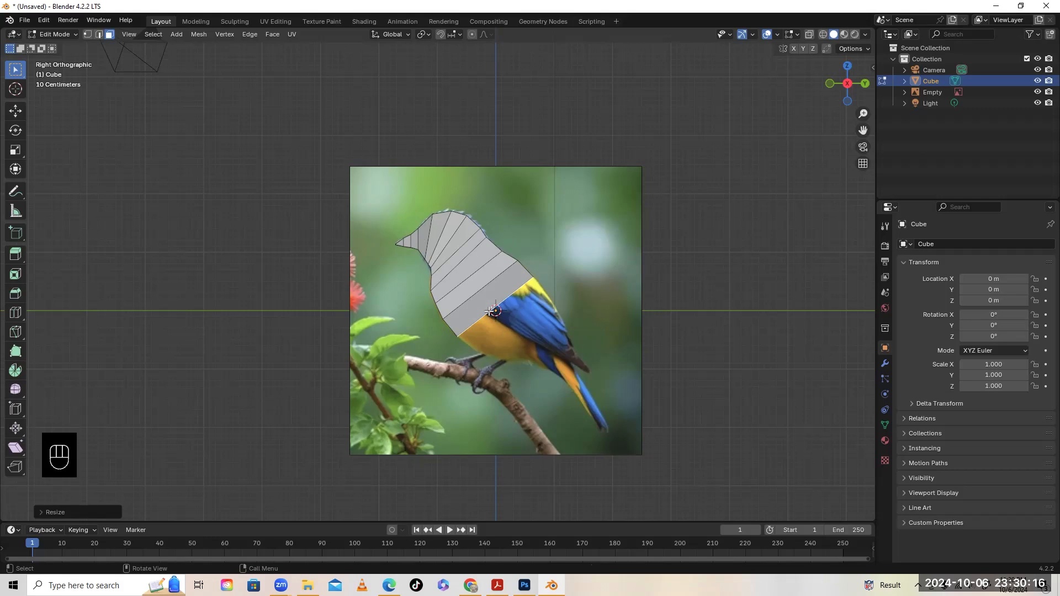
# Step: Extrude the rear body face toward the tail, rotate the new end face slightly and scale it to about 0.94
pyautogui.press('e')
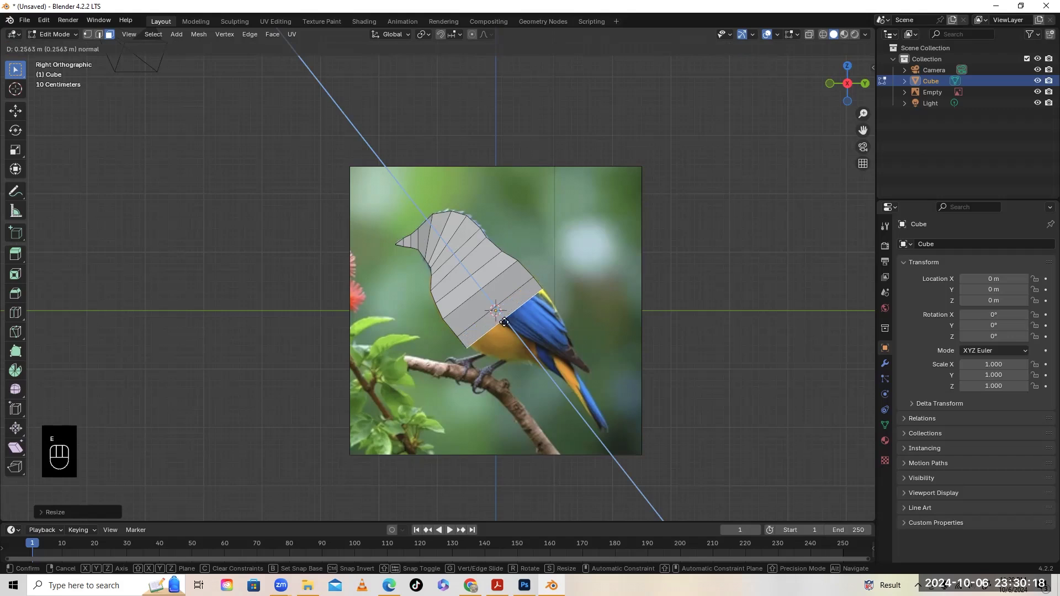
pyautogui.click(536, 326)
pyautogui.press('r')
pyautogui.click(552, 321)
pyautogui.press('s')
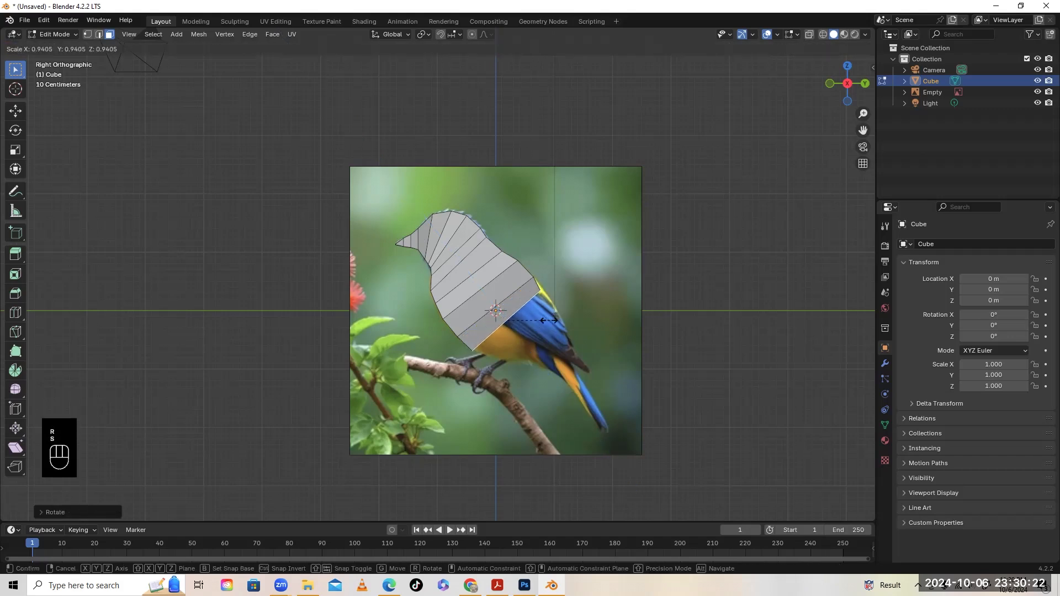
pyautogui.click(545, 320)
# Step: Move the new rear face about 0.05 m toward the back outline and scale it to about 1.03 to span the body
pyautogui.press('g')
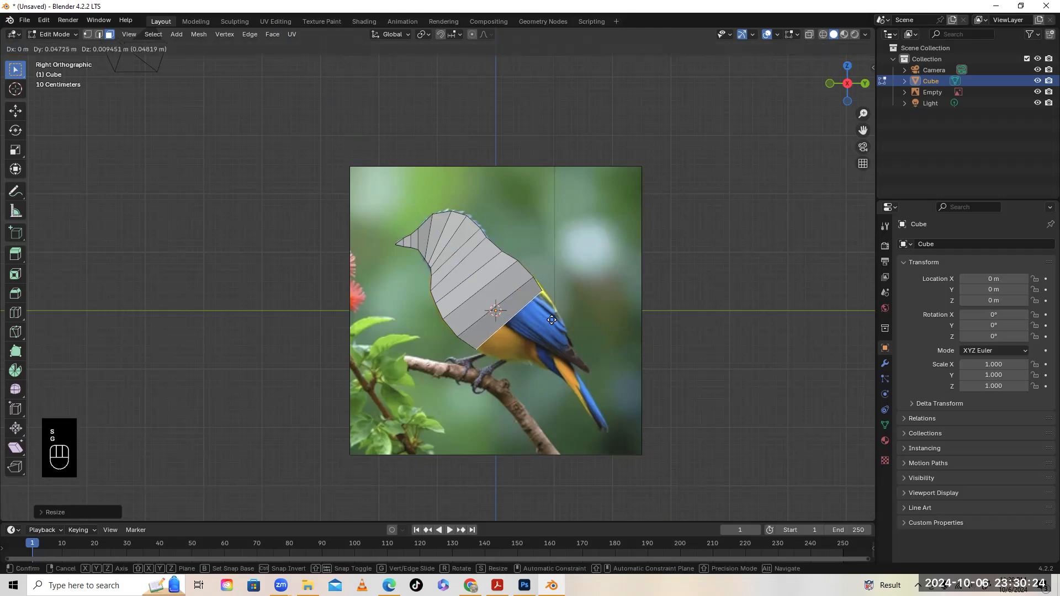
pyautogui.click(552, 319)
pyautogui.press('s')
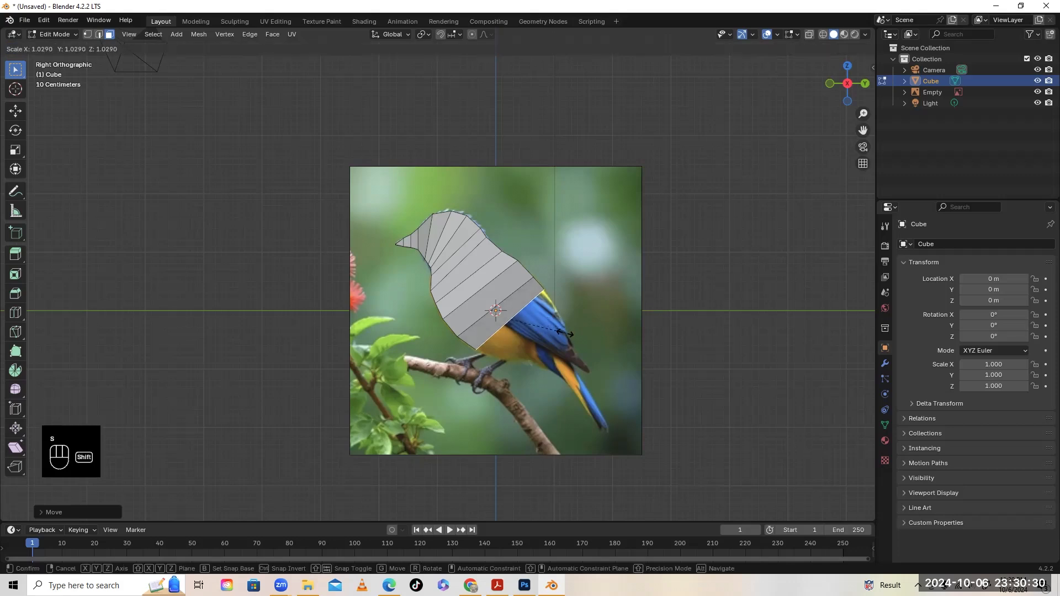
pyautogui.click(564, 334)
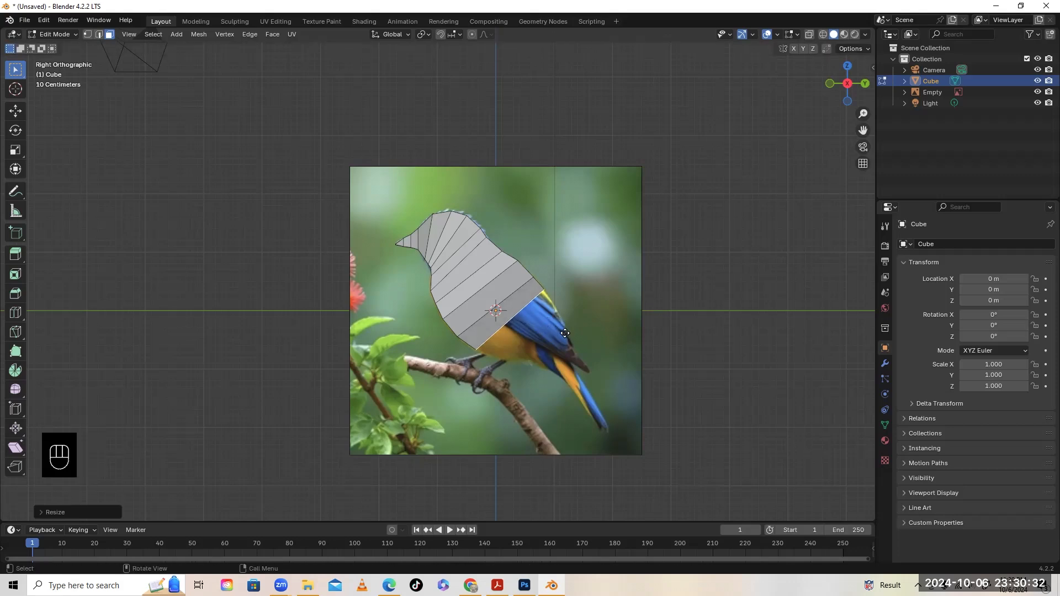
# Step: Extrude another body section to just above the bird's feet, then shrink and shift its end face to the back and belly outline
pyautogui.press('e')
pyautogui.press('s')
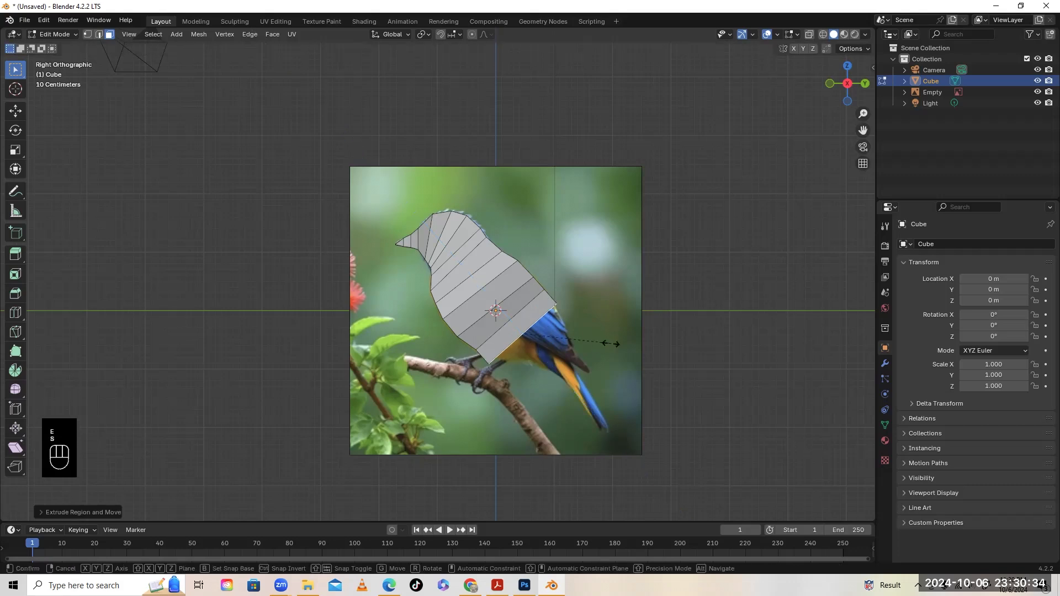
pyautogui.click(597, 346)
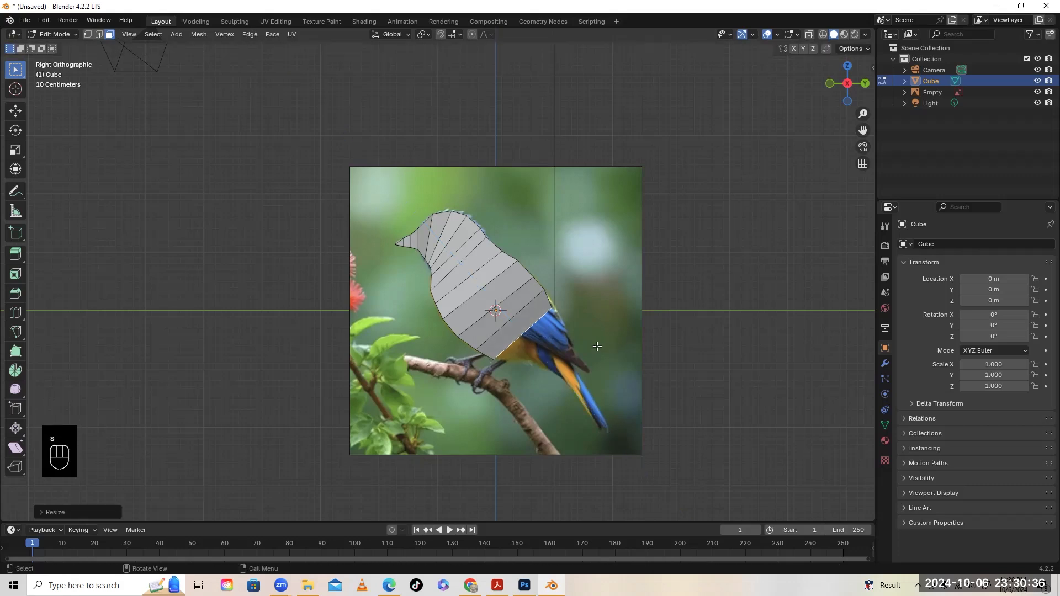
pyautogui.press('g')
pyautogui.click(601, 345)
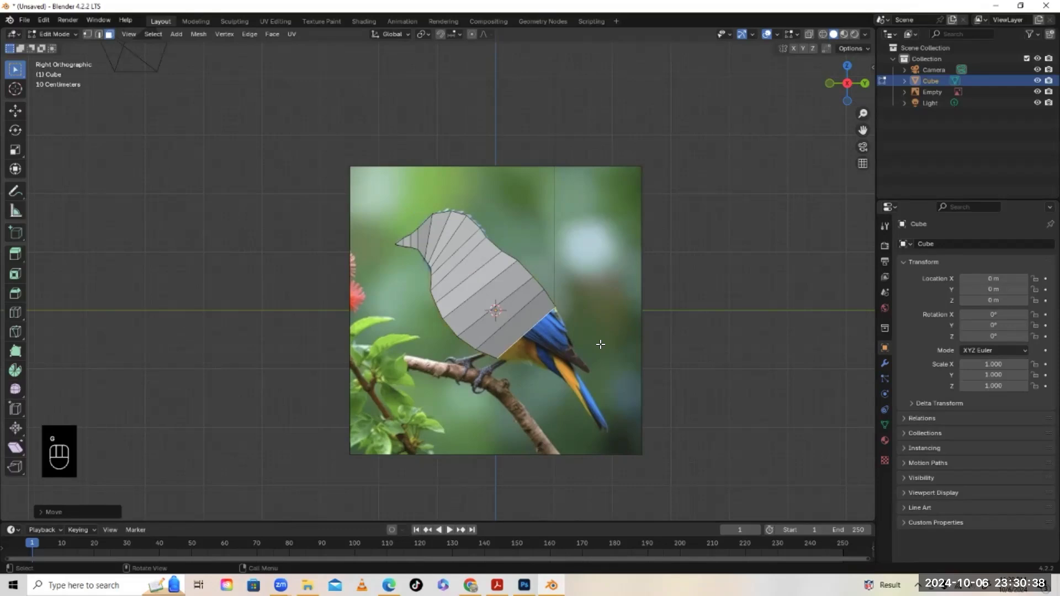
# Step: Extrude the next section past the feet along the lower belly, narrowing and shifting its end face to fit the reference outline
pyautogui.press('e')
pyautogui.click(614, 359)
pyautogui.press('s')
pyautogui.click(610, 353)
pyautogui.press('g')
pyautogui.click(613, 350)
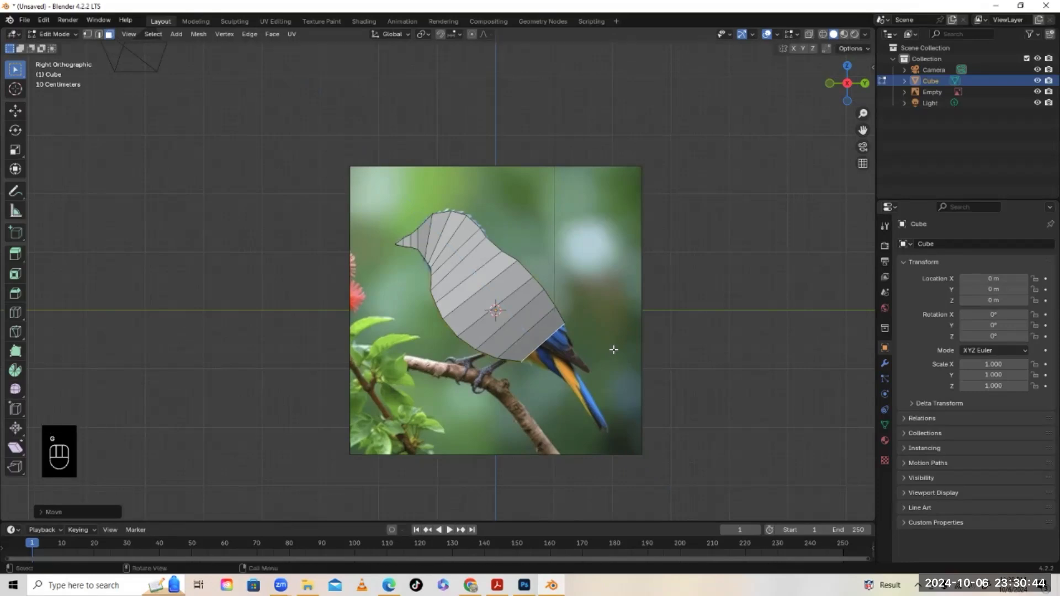
# Step: Extrude the rump section toward the base of the tail and scale and move its end face between the back and belly edges
pyautogui.press('e')
pyautogui.click(619, 360)
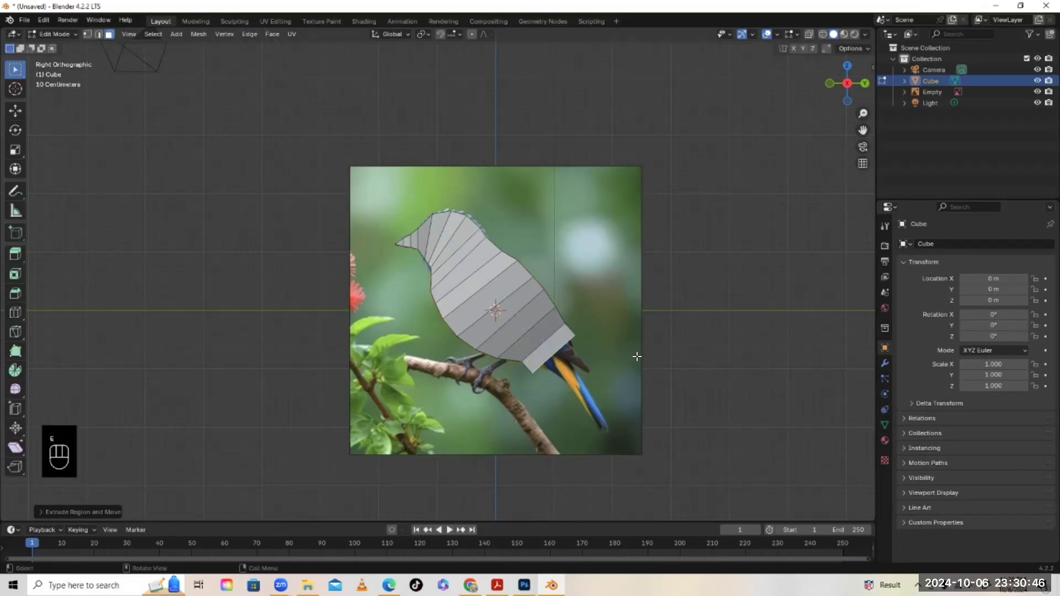
pyautogui.press('s')
pyautogui.click(612, 359)
pyautogui.press('g')
pyautogui.click(612, 360)
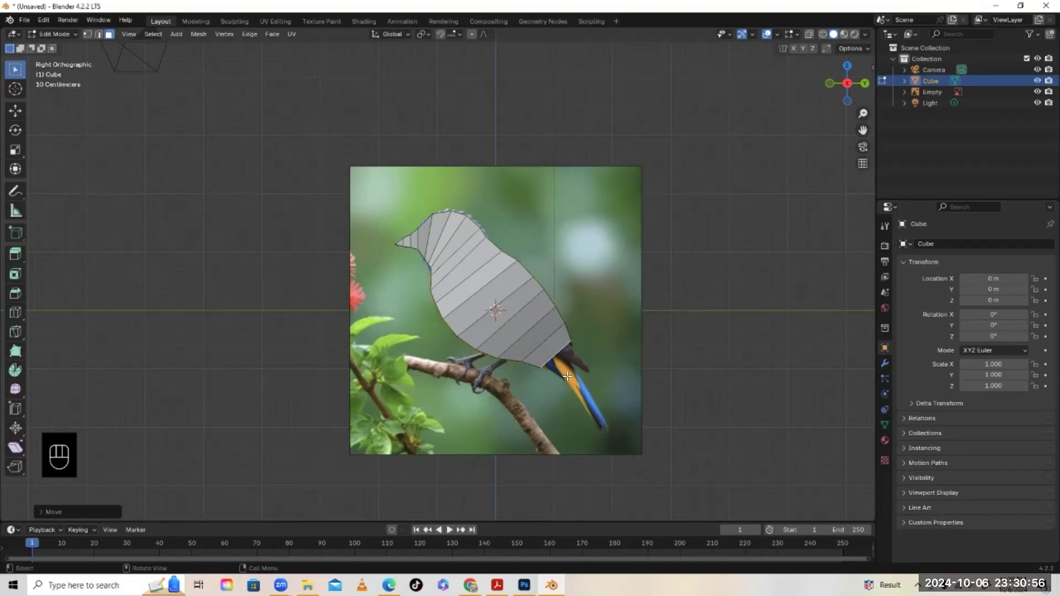
# Step: Extrude a short section to where the yellow tail feathers begin and scale its end face down to taper the rump
pyautogui.press('e')
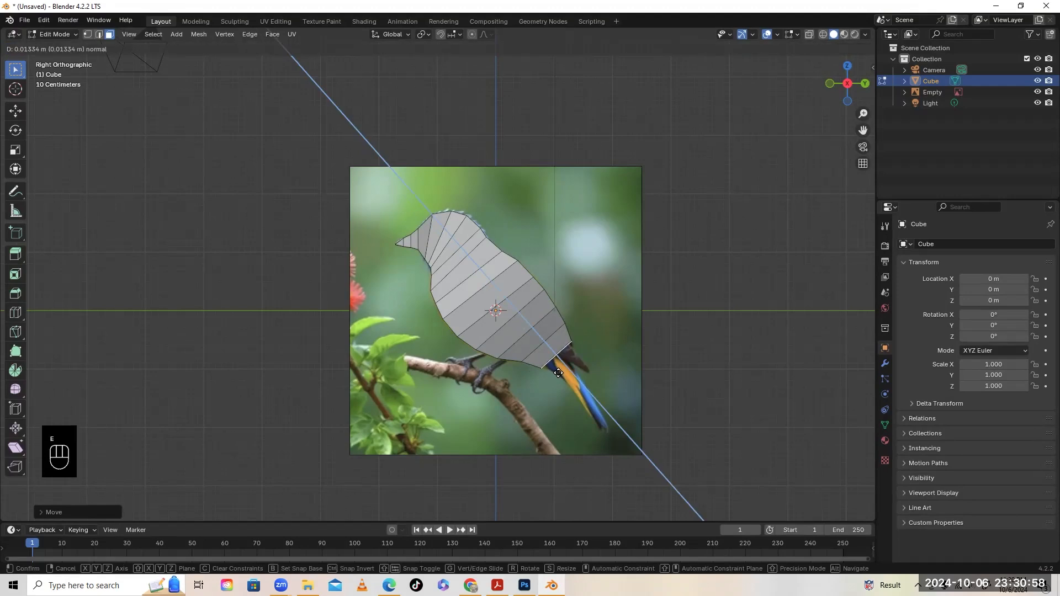
pyautogui.click(569, 380)
pyautogui.press('s')
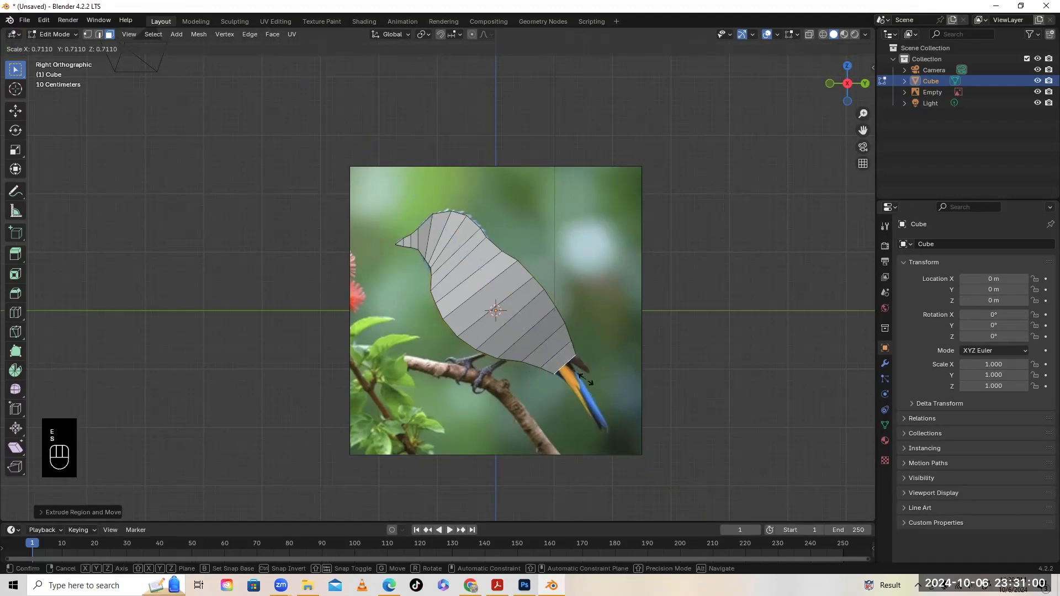
pyautogui.click(581, 377)
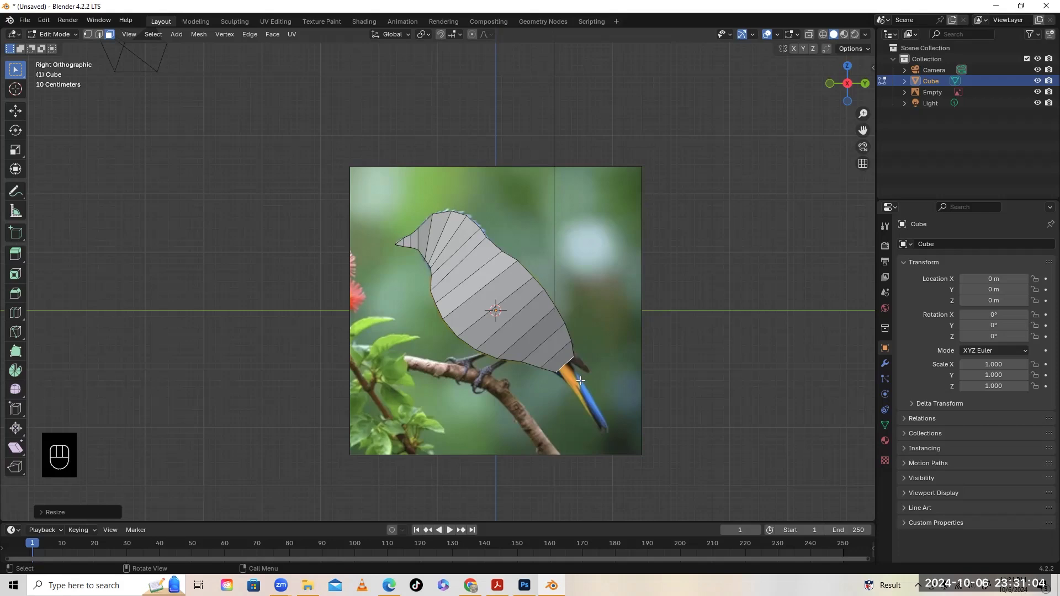
# Step: Extrude the face into the tail base, then shrink and reposition its end face to match the narrow tail width
pyautogui.press('e')
pyautogui.click(582, 402)
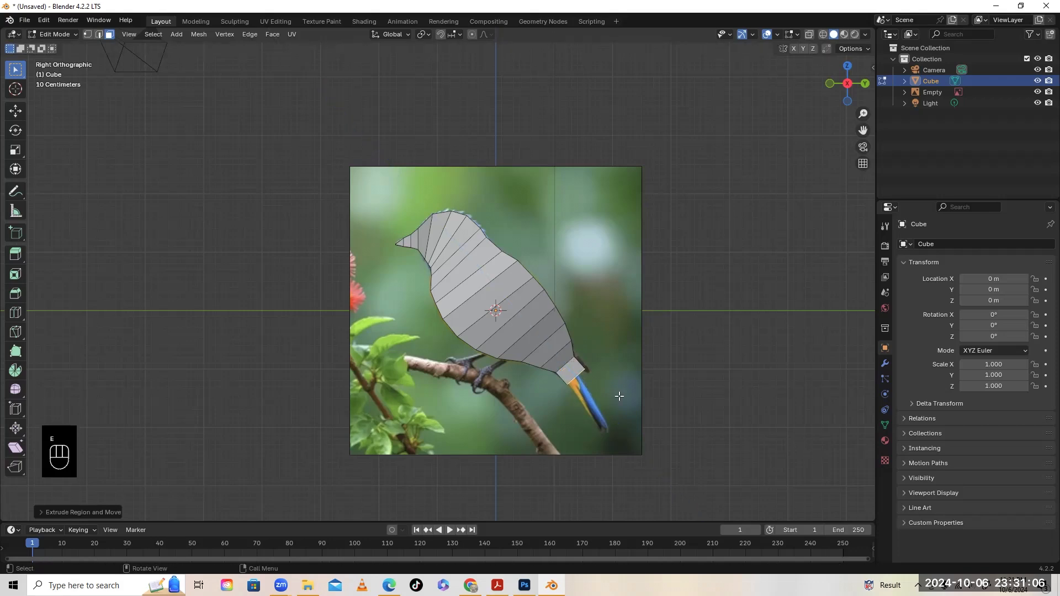
pyautogui.press('s')
pyautogui.click(602, 389)
pyautogui.press('g')
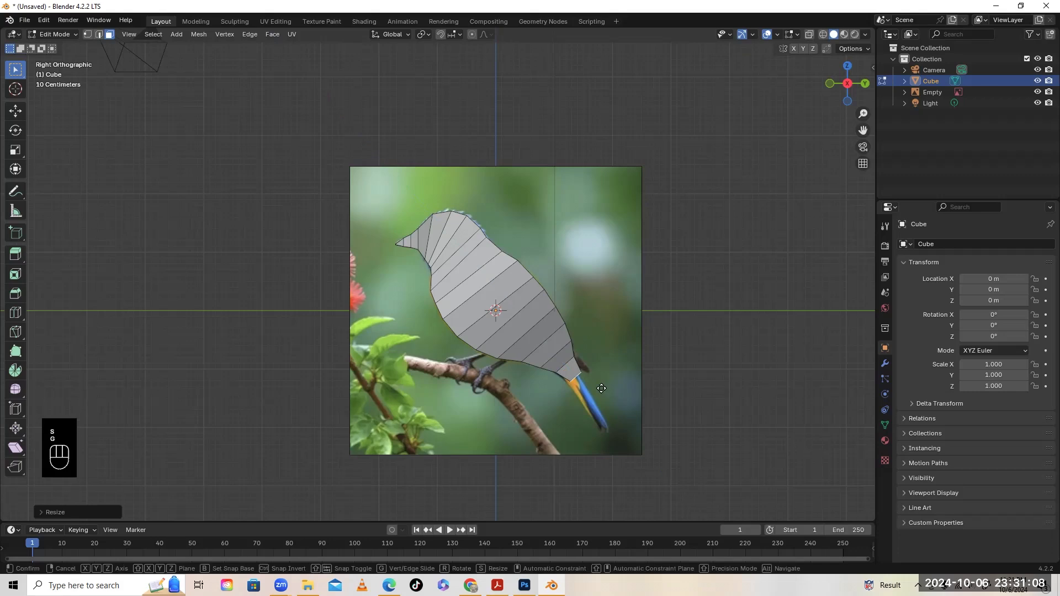
pyautogui.click(601, 390)
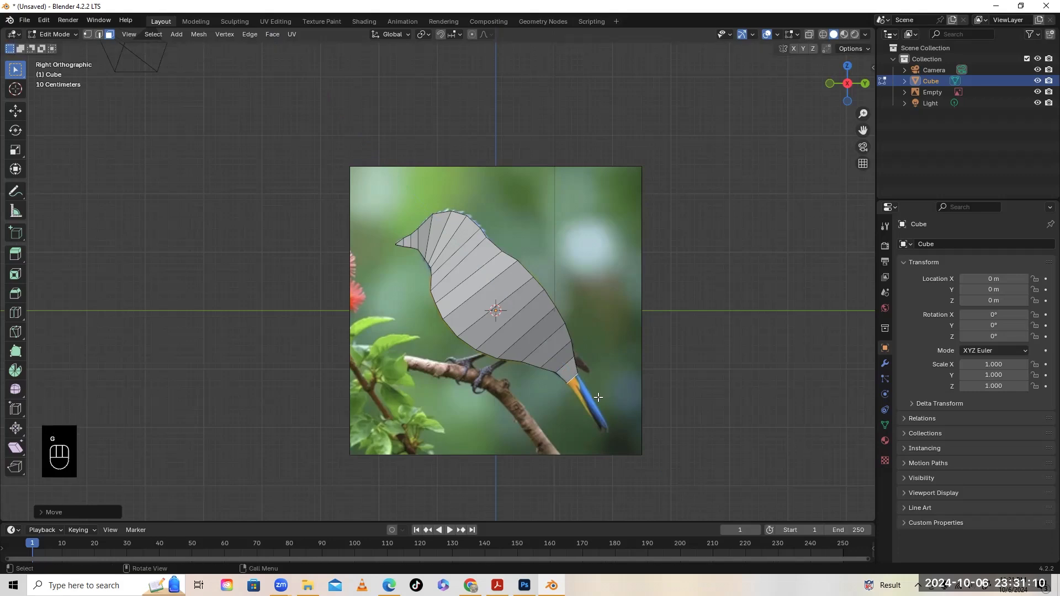
# Step: Extrude the first long tail section down along the feathers, then align its end face with the tail and scale it down slightly
pyautogui.press('e')
pyautogui.click(605, 418)
pyautogui.press('g')
pyautogui.click(605, 419)
pyautogui.press('s')
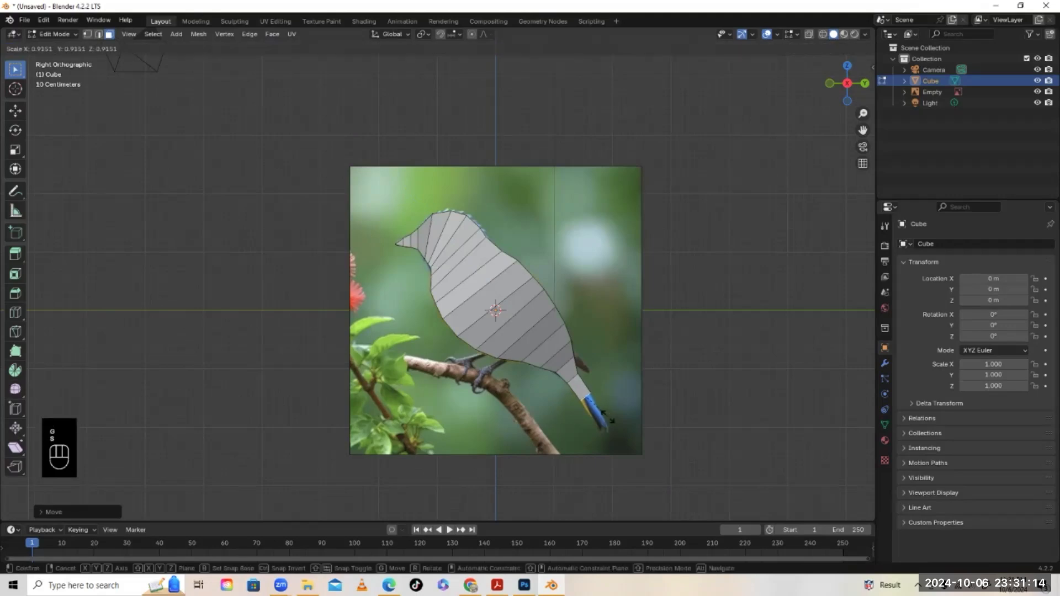
pyautogui.click(606, 397)
# Step: Extrude a second tail section over the blue feathers, then move and scale its end face to fit the tail's edges
pyautogui.press('e')
pyautogui.click(628, 410)
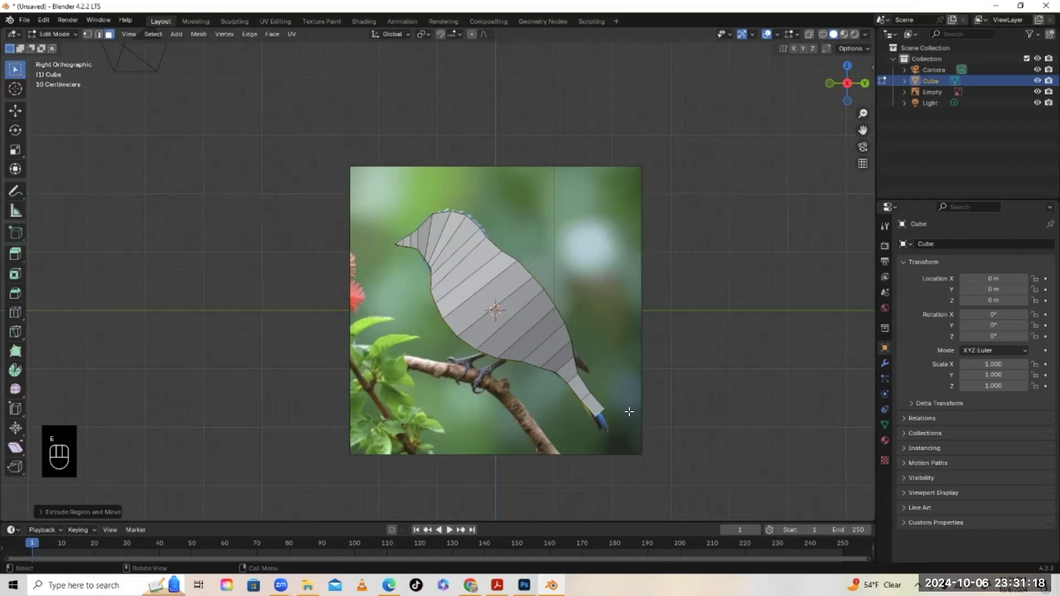
pyautogui.press('g')
pyautogui.click(626, 410)
pyautogui.press('s')
pyautogui.click(621, 413)
# Step: Extrude a third tail section almost to the tip, scale its end face and nudge it about 0.04 m down
pyautogui.press('e')
pyautogui.click(605, 427)
pyautogui.press('s')
pyautogui.click(631, 419)
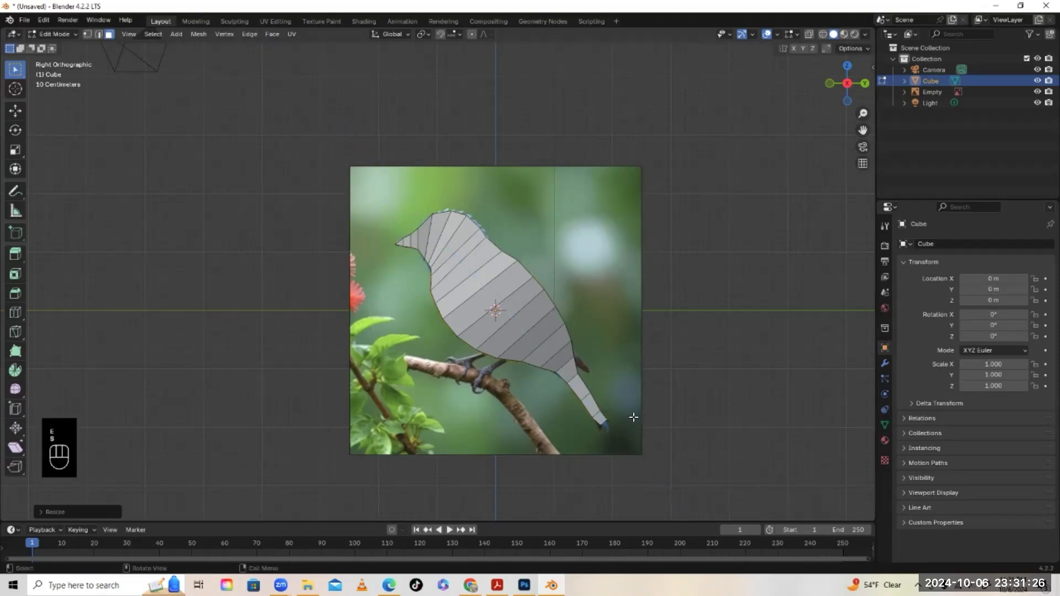
pyautogui.press('g')
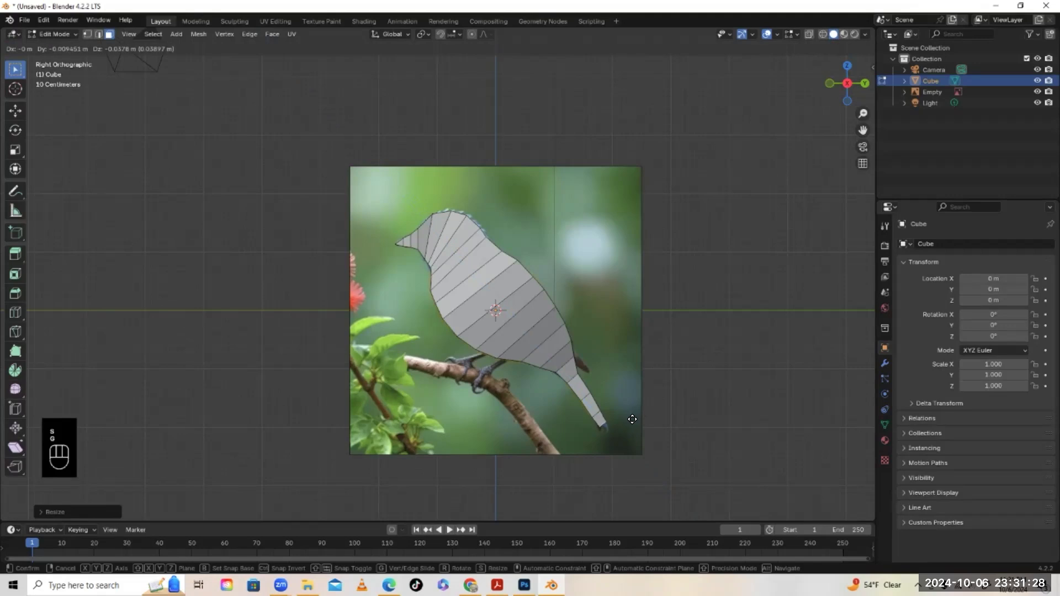
pyautogui.click(631, 419)
# Step: Extrude the last short section to the tail tip, nudge its end face into place and scale it to about 0.38
pyautogui.press('e')
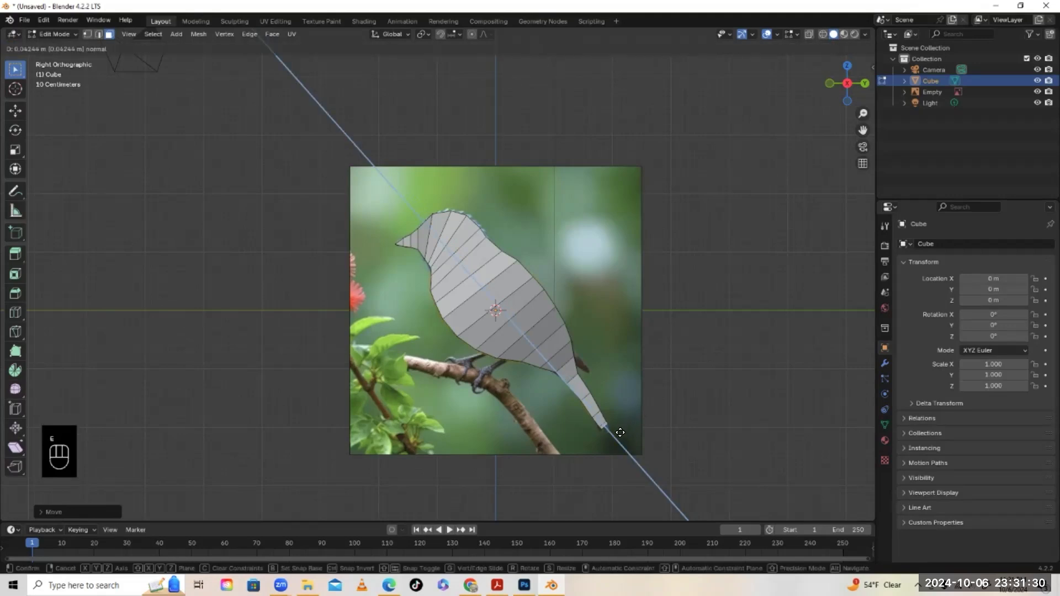
pyautogui.click(622, 437)
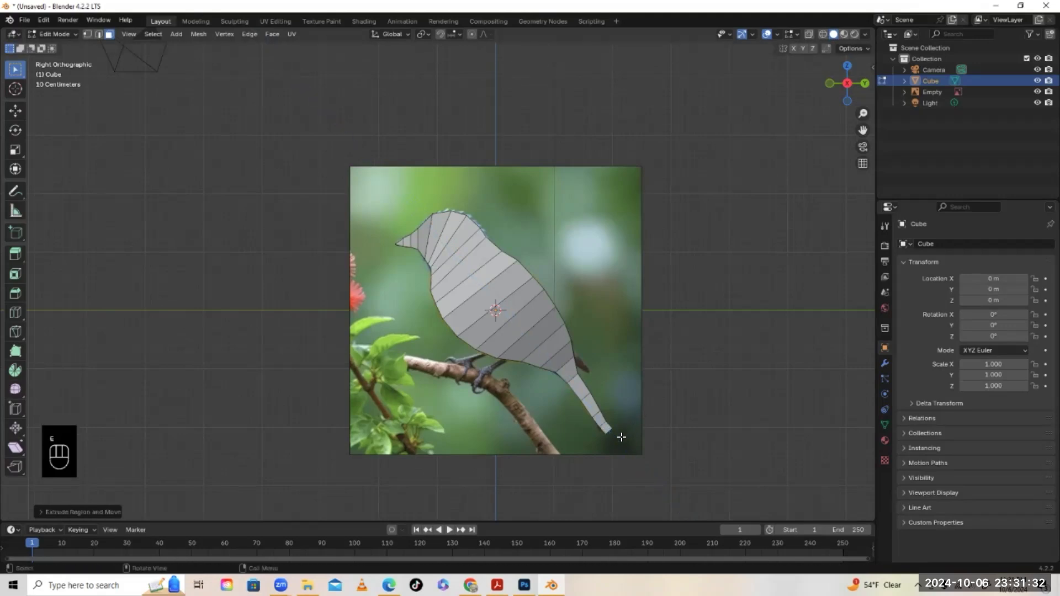
pyautogui.press('g')
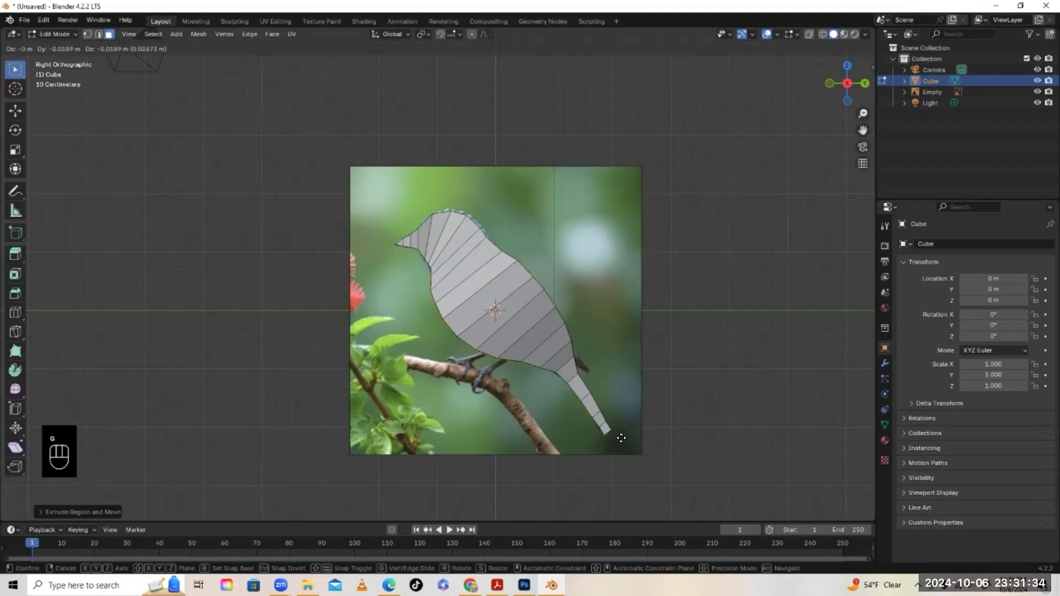
pyautogui.click(622, 437)
pyautogui.press('s')
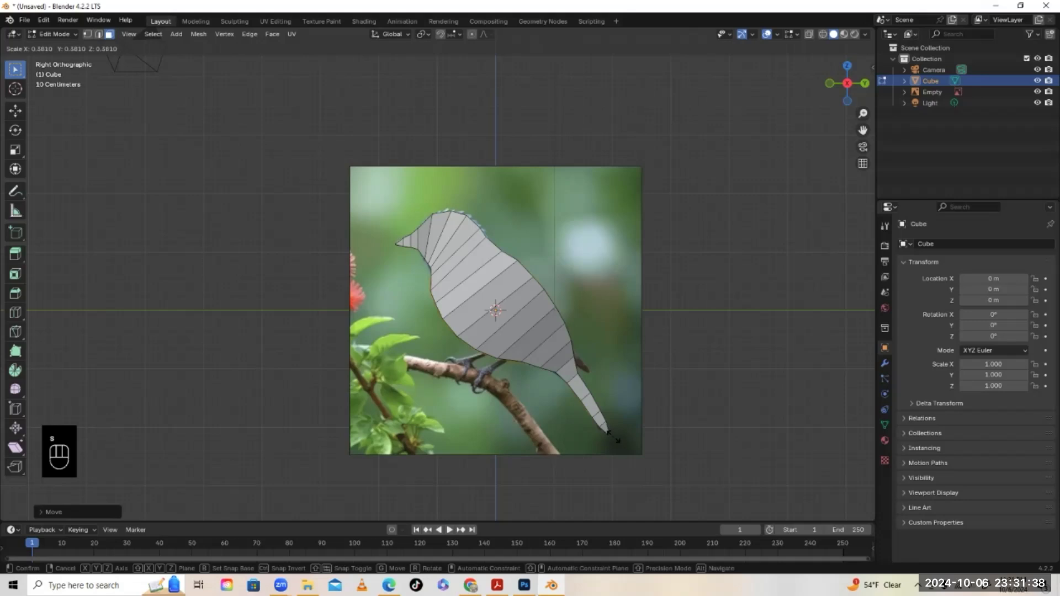
pyautogui.click(613, 436)
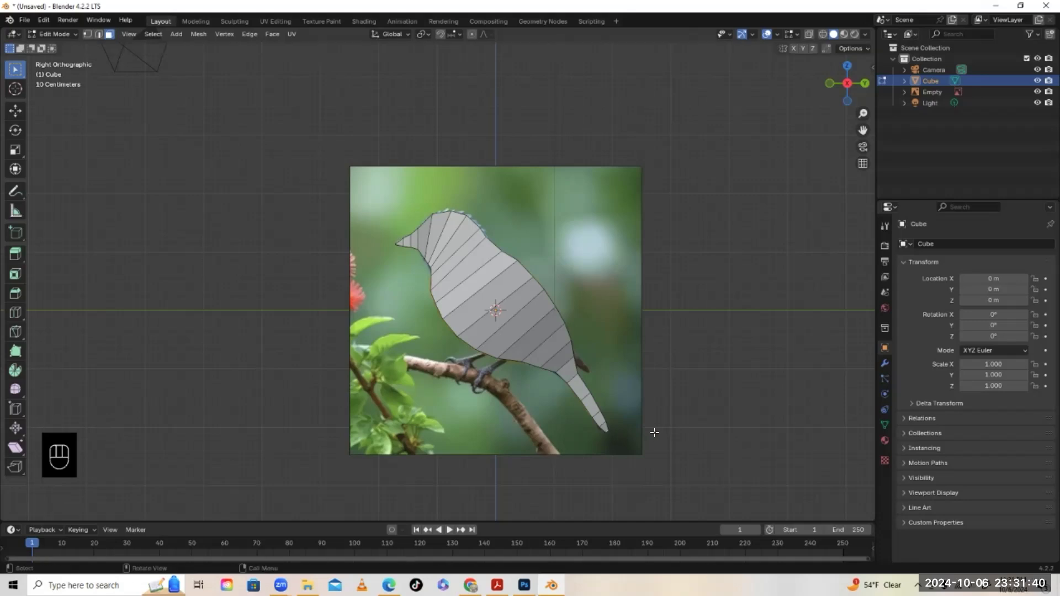